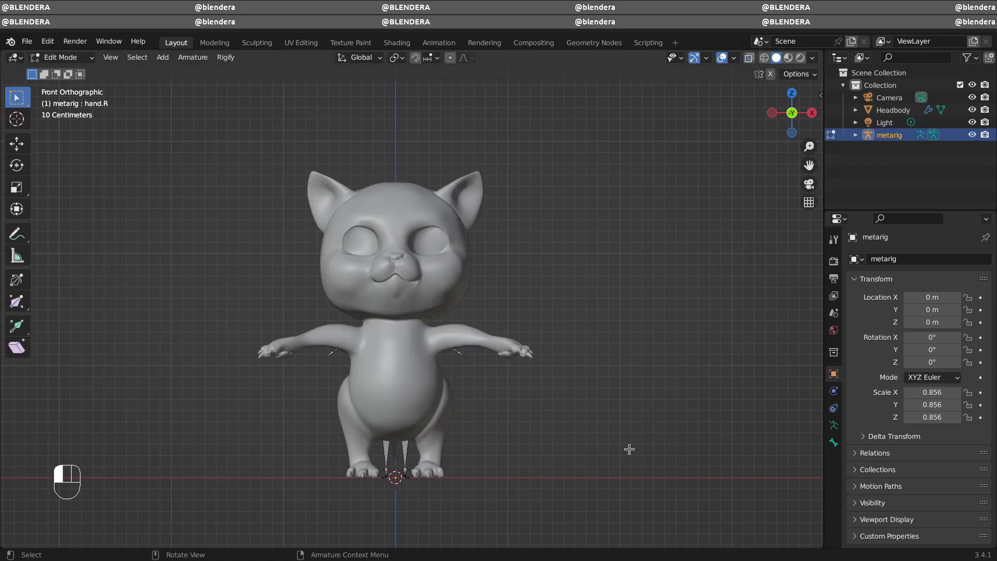
# Set the metarig's bones to draw in front of the mesh, with their names hidden.
pyautogui.click(833, 425)
pyautogui.click(883, 437)
pyautogui.click(908, 511)
pyautogui.click(908, 470)
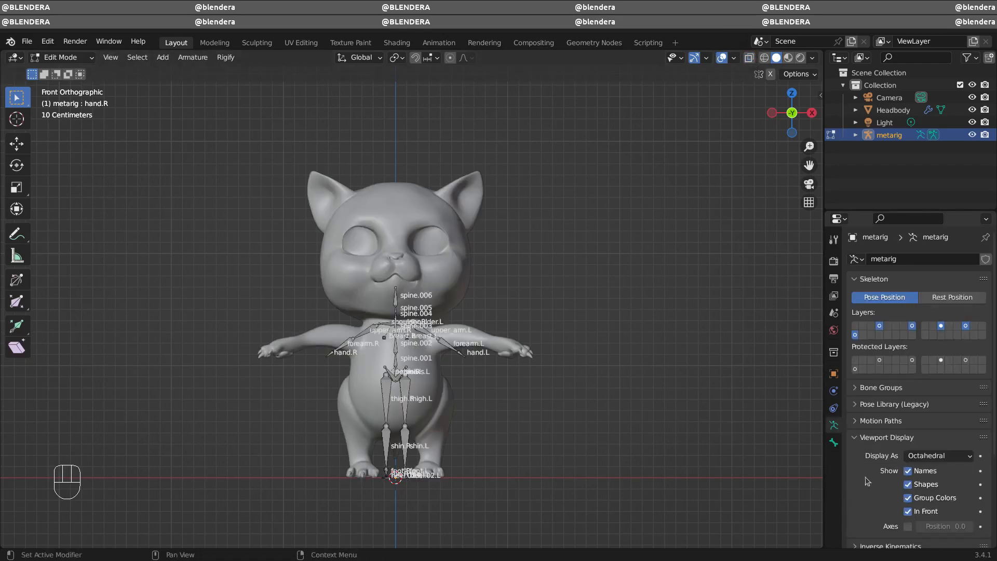
pyautogui.click(907, 471)
pyautogui.keyDown('ctrl'); pyautogui.moveTo(547, 445); pyautogui.dragTo(611, 425, button='middle'); pyautogui.keyUp('ctrl')
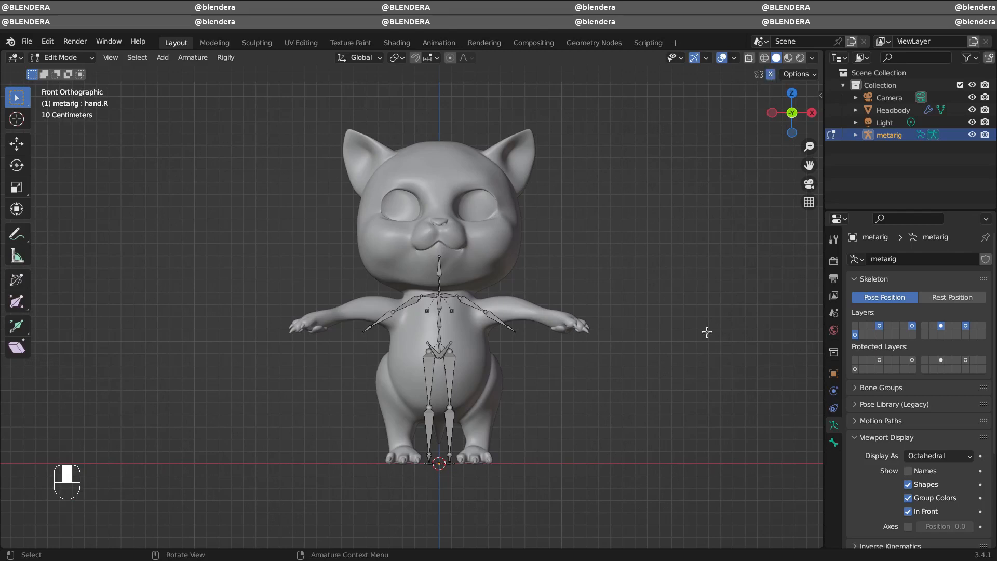
# Move the selected leg bones outward so both mirrored leg chains sit inside the cat's legs.
pyautogui.moveTo(482, 494); pyautogui.dragTo(444, 337)
pyautogui.press('g')
pyautogui.click(529, 399)
# Move the metarig forward along Y so its legs line up with the cat's feet in side view.
pyautogui.press('KP_5')
pyautogui.press('KP_3')
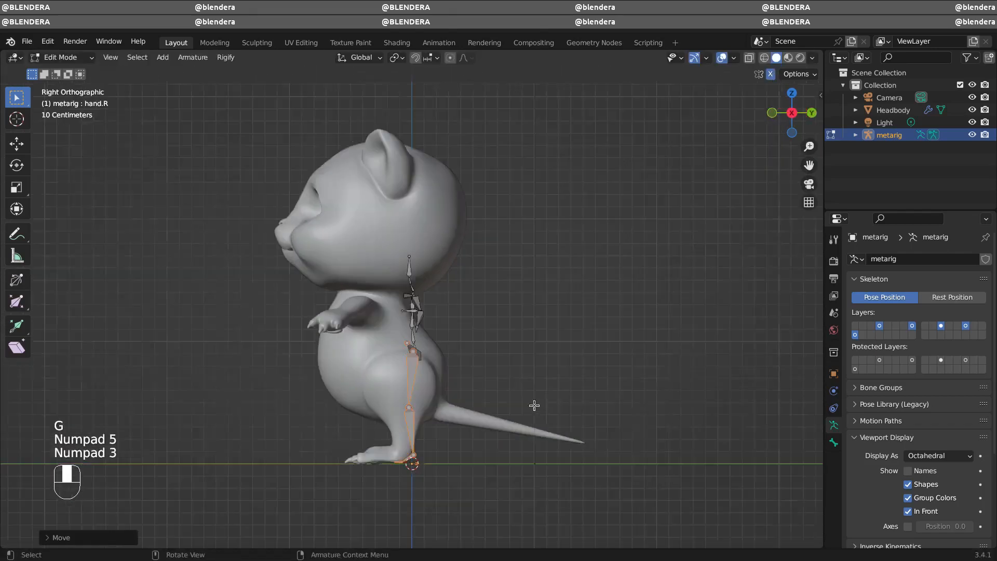
pyautogui.press('Tab')
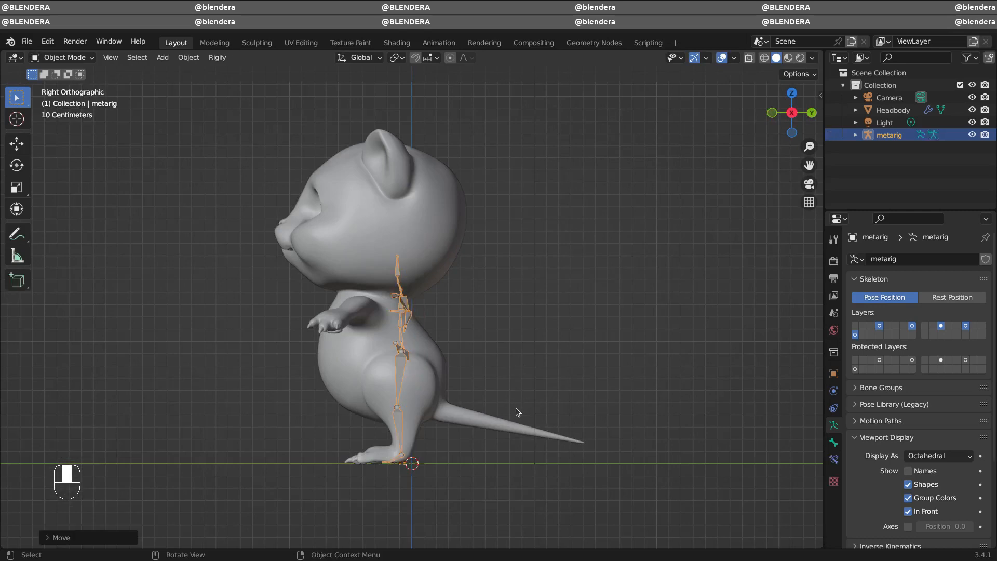
pyautogui.press('Tab')
# Lower the pelvis bones and hip joints about 0.2 m along Z, and move the knee joints down.
pyautogui.press('KP_1')
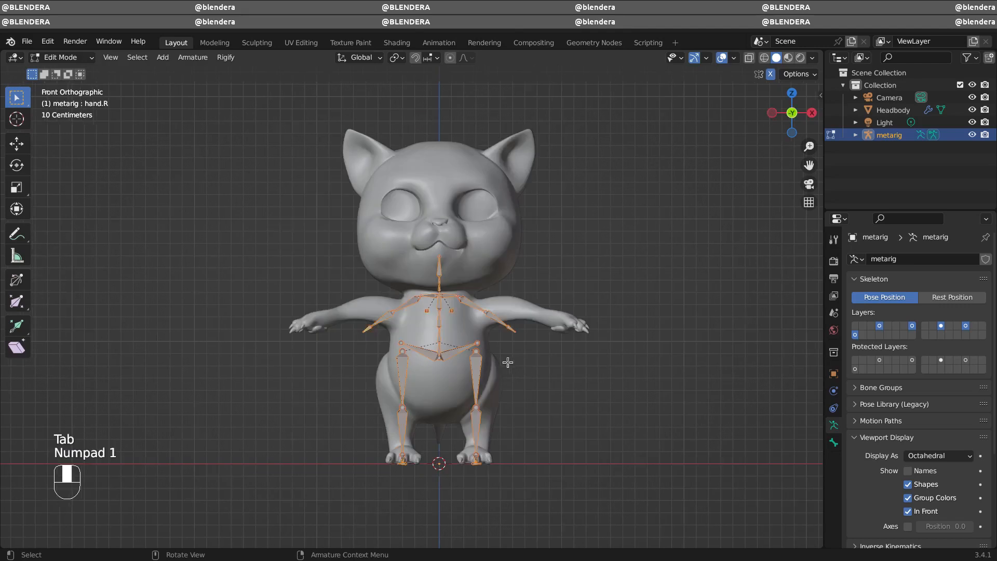
pyautogui.click(470, 347)
pyautogui.press('g')
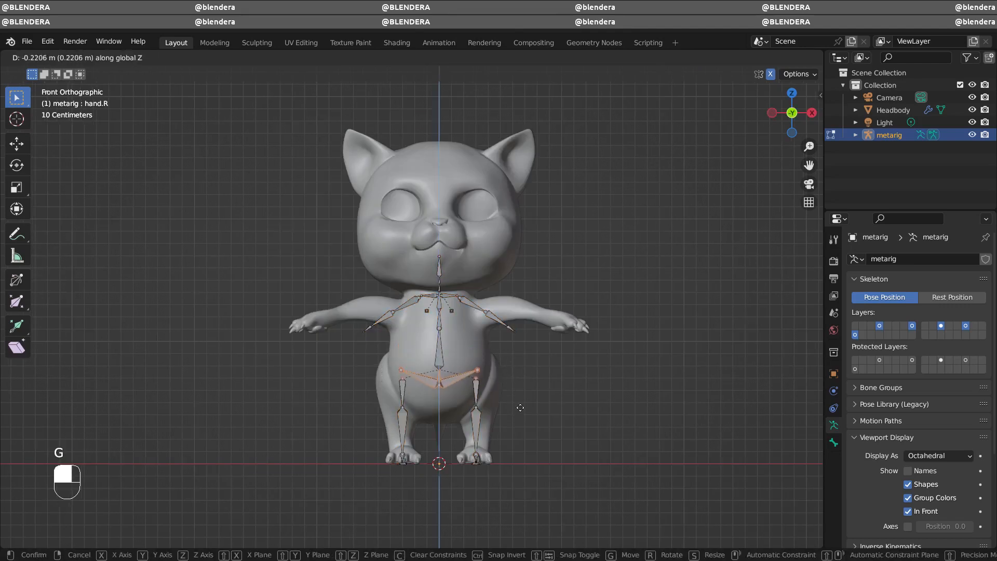
pyautogui.click(478, 379)
pyautogui.click(490, 395)
pyautogui.press('g')
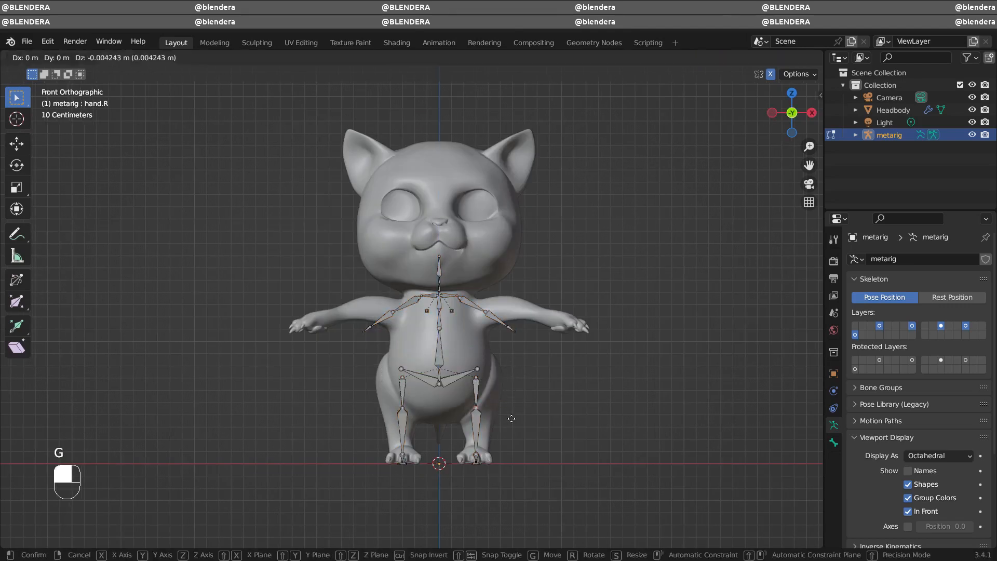
pyautogui.click(519, 430)
# Shift the hip joint and pelvis bone tip slightly outward along X.
pyautogui.press('g')
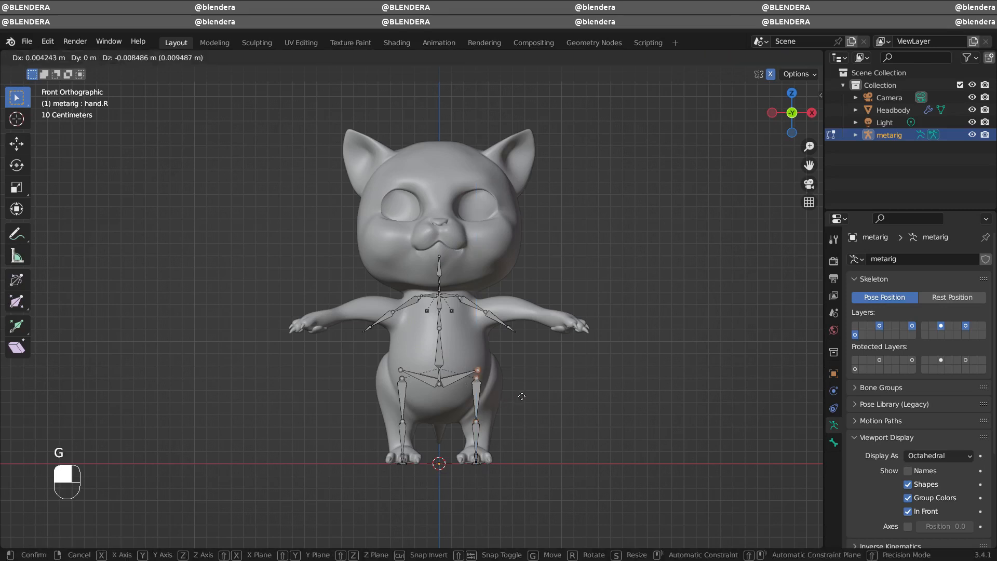
pyautogui.press('x')
pyautogui.click(524, 404)
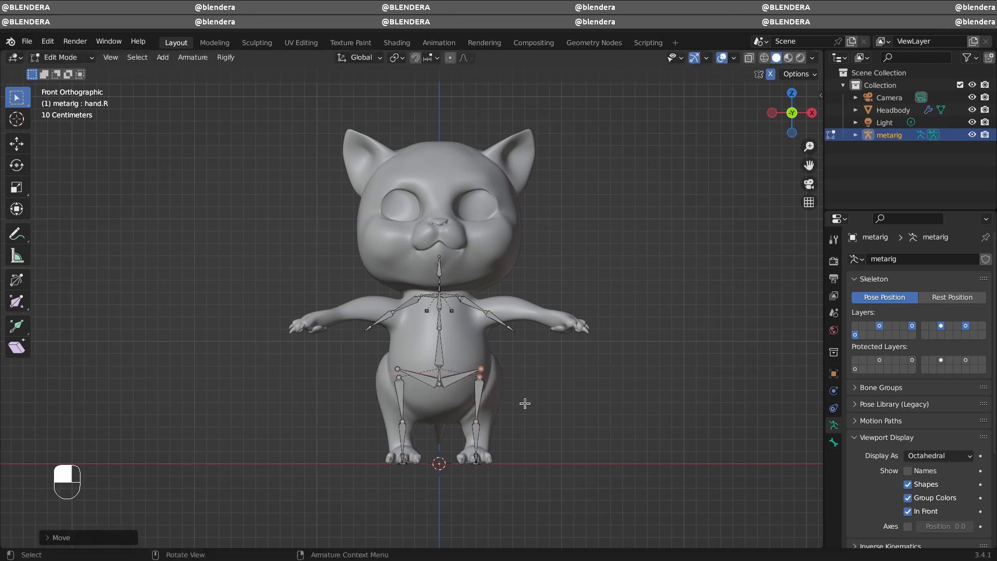
# Lower the base of the spine along Z to the crotch and adjust the first spine joint above it.
pyautogui.press('g')
pyautogui.press('z')
pyautogui.click(472, 438)
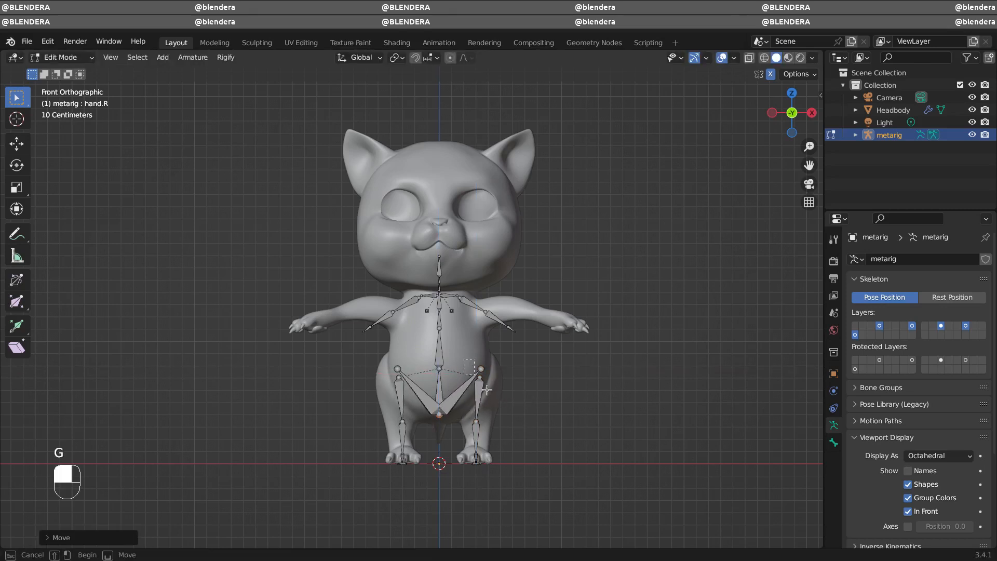
pyautogui.press('g')
pyautogui.click(484, 440)
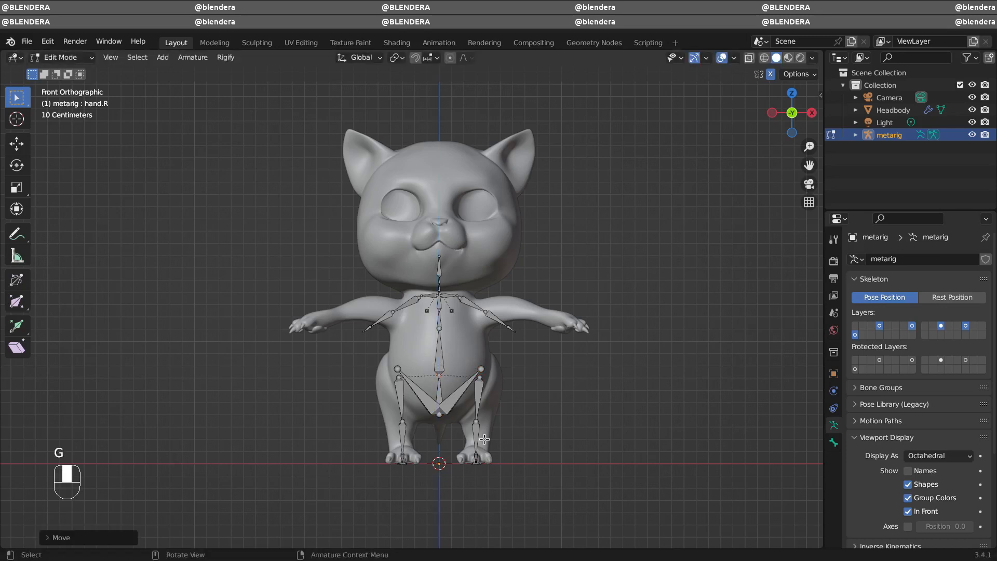
# Move the arm chain outward to the cat's shoulder and place the elbow joint inside the arm.
pyautogui.click(479, 311)
pyautogui.press('g')
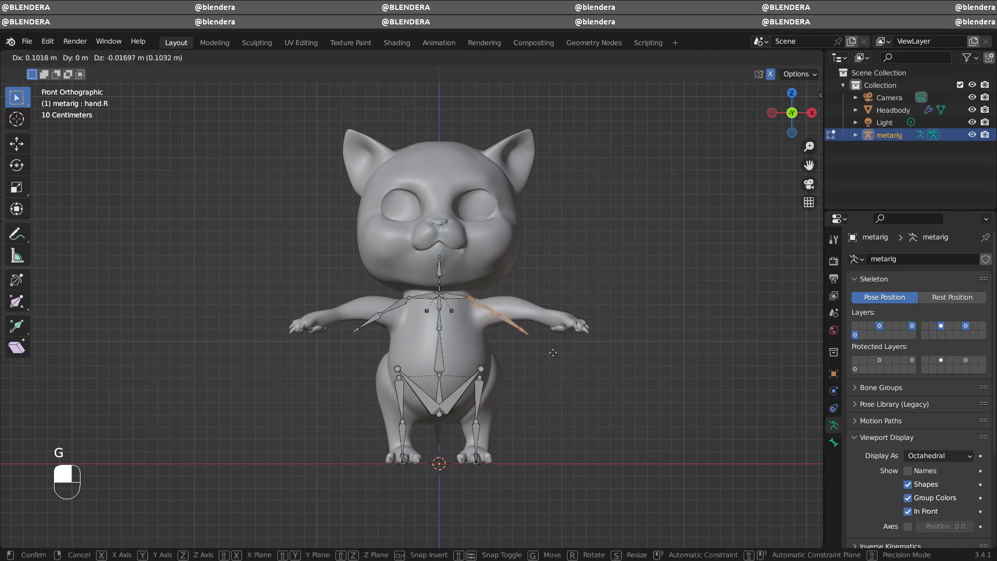
pyautogui.click(553, 365)
pyautogui.press('g')
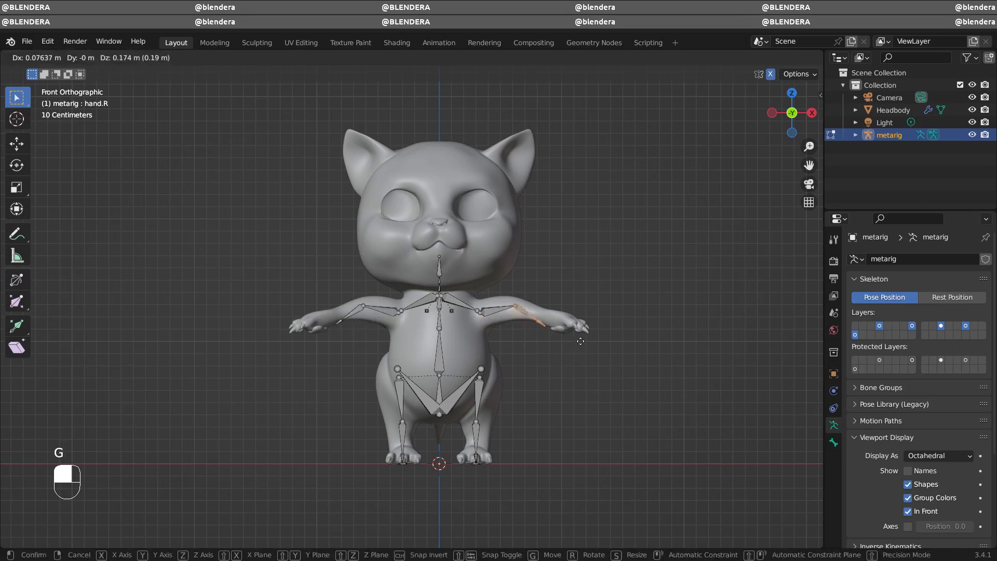
pyautogui.click(549, 337)
# Place the wrist joint at the cat's wrist and extend the hand bone's tip into the paw.
pyautogui.press('g')
pyautogui.click(554, 331)
pyautogui.press('g')
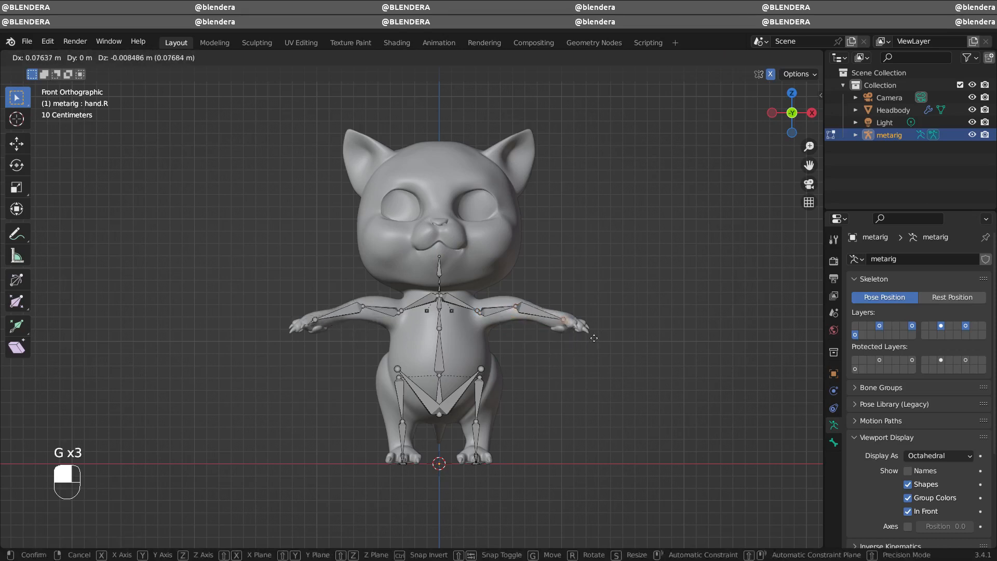
pyautogui.click(566, 323)
pyautogui.press('g')
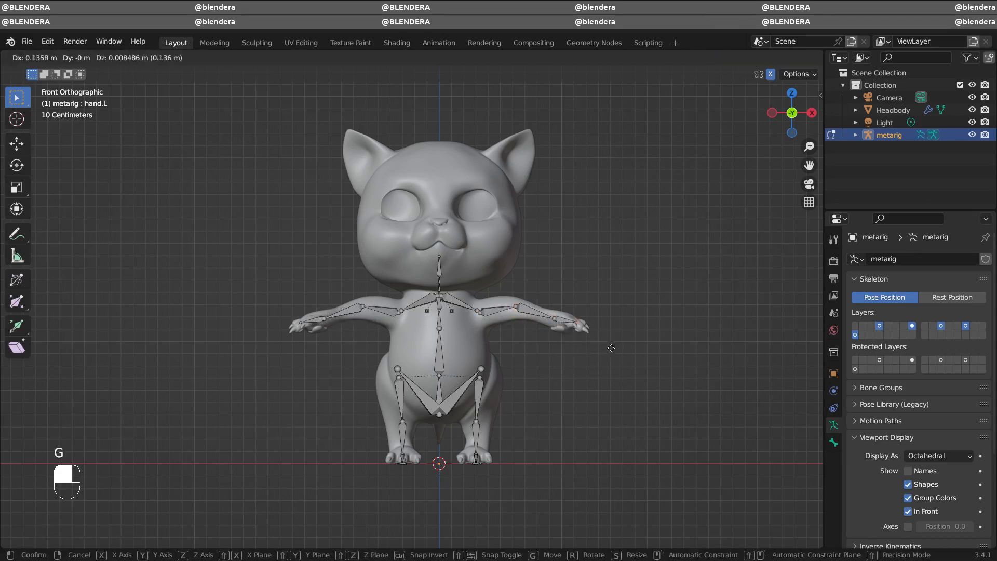
pyautogui.click(606, 348)
pyautogui.press('g')
pyautogui.click(605, 349)
# Fine-tune the elbow and shoulder joint positions within the cat's arm.
pyautogui.click(529, 318)
pyautogui.press('g')
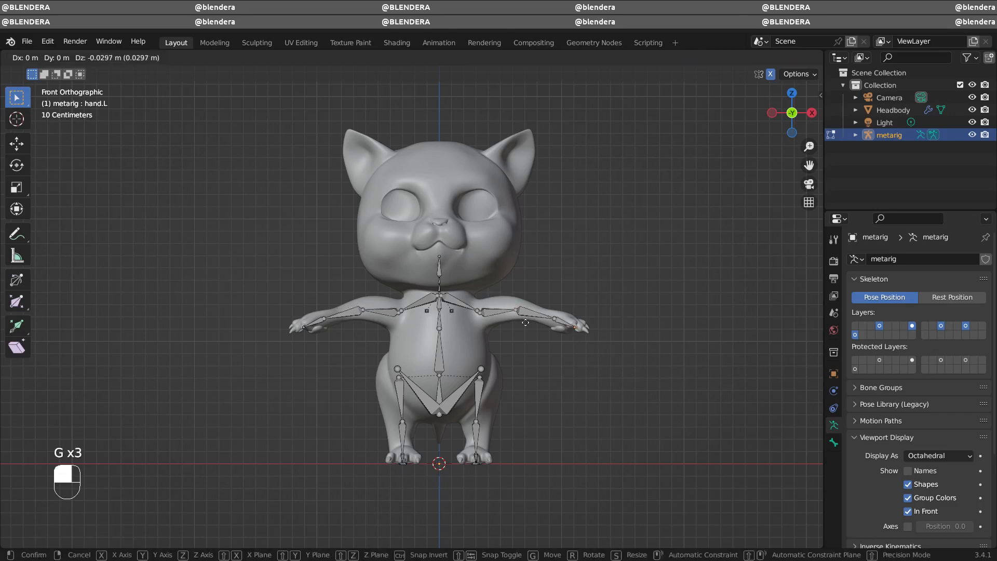
pyautogui.click(525, 323)
pyautogui.click(492, 331)
pyautogui.press('g')
pyautogui.click(492, 330)
# Move the breast bones outward and down on the cat's chest.
pyautogui.click(456, 315)
pyautogui.press('g')
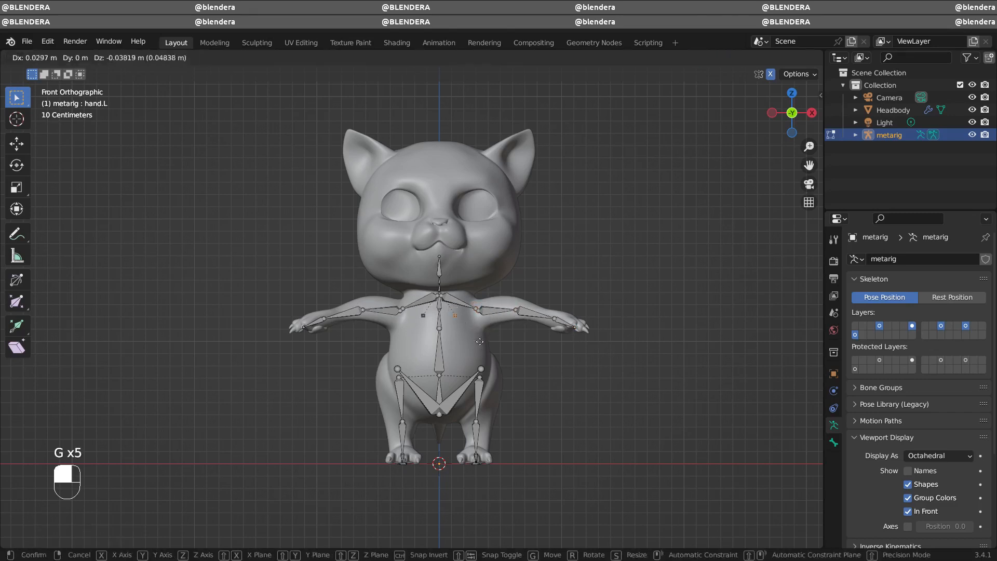
pyautogui.click(485, 351)
# Lower the two mid-spine joints along Z to space the torso bones more evenly.
pyautogui.moveTo(436, 329); pyautogui.dragTo(459, 349)
pyautogui.press('g')
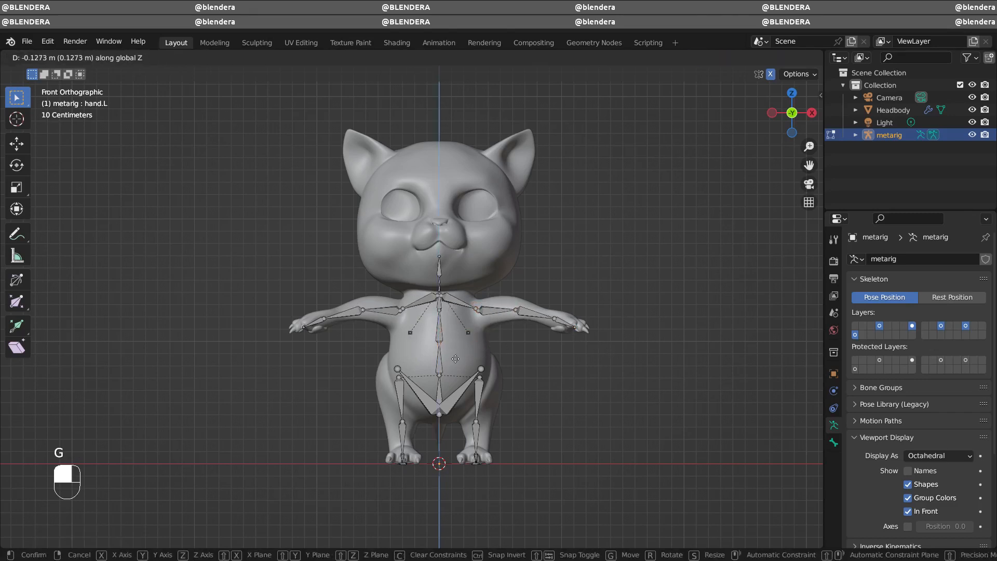
pyautogui.click(457, 357)
pyautogui.press('g')
pyautogui.middleClick(454, 329)
pyautogui.click(455, 334)
# Raise the tip of the head bone along Z to the top of the cat's head.
pyautogui.keyDown('ctrl'); pyautogui.moveTo(481, 283); pyautogui.dragTo(478, 239, button='middle'); pyautogui.keyUp('ctrl')
pyautogui.click(457, 243)
pyautogui.keyDown('ctrl'); pyautogui.moveTo(505, 279); pyautogui.dragTo(505, 306, button='middle'); pyautogui.keyUp('ctrl')
pyautogui.click(448, 241)
pyautogui.press('g')
pyautogui.middleClick(503, 278)
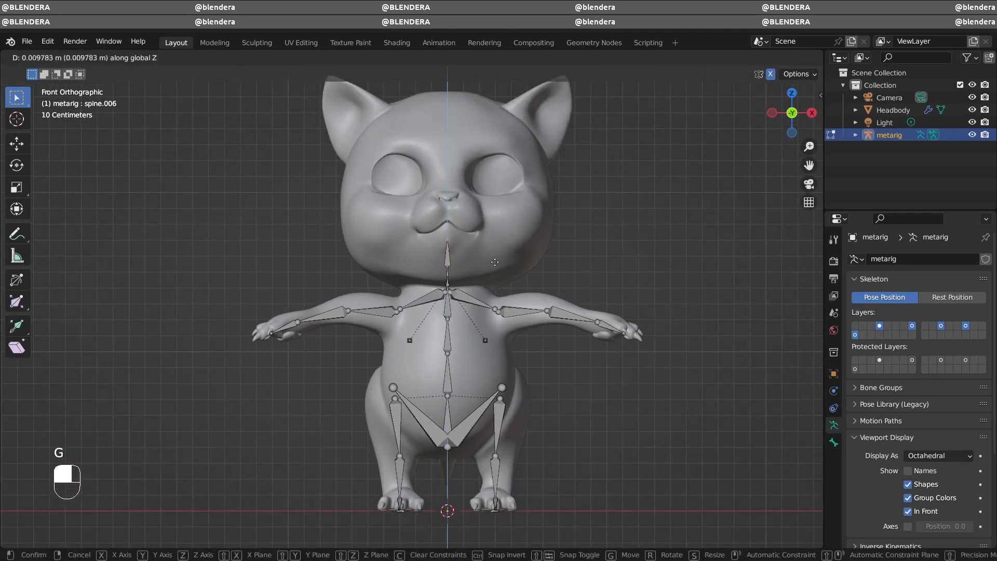
pyautogui.click(504, 136)
# Show the bone names and adjust the spine.004 neck joint's height along Z.
pyautogui.click(908, 470)
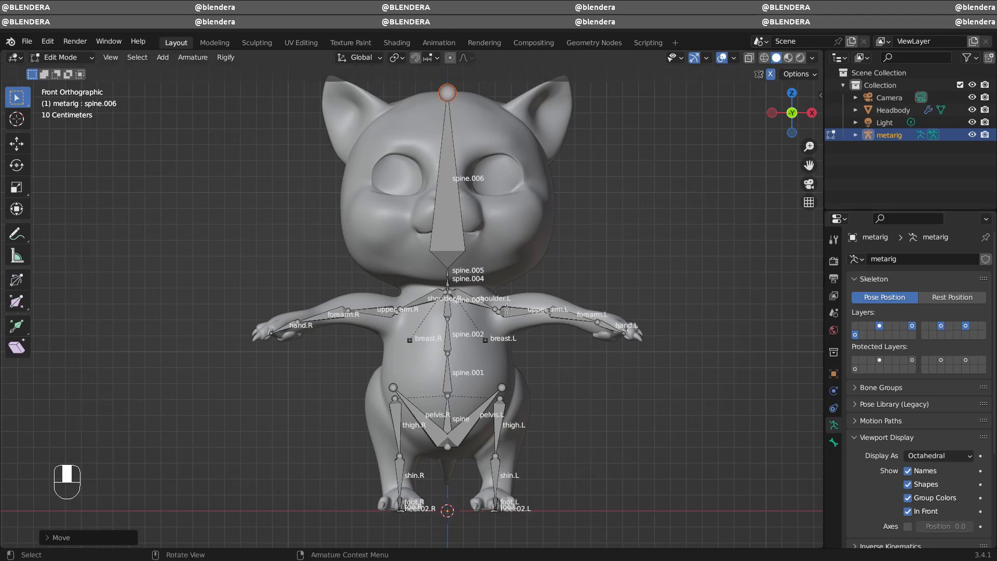
pyautogui.keyDown('ctrl'); pyautogui.moveTo(481, 312); pyautogui.dragTo(520, 325, button='middle'); pyautogui.keyUp('ctrl')
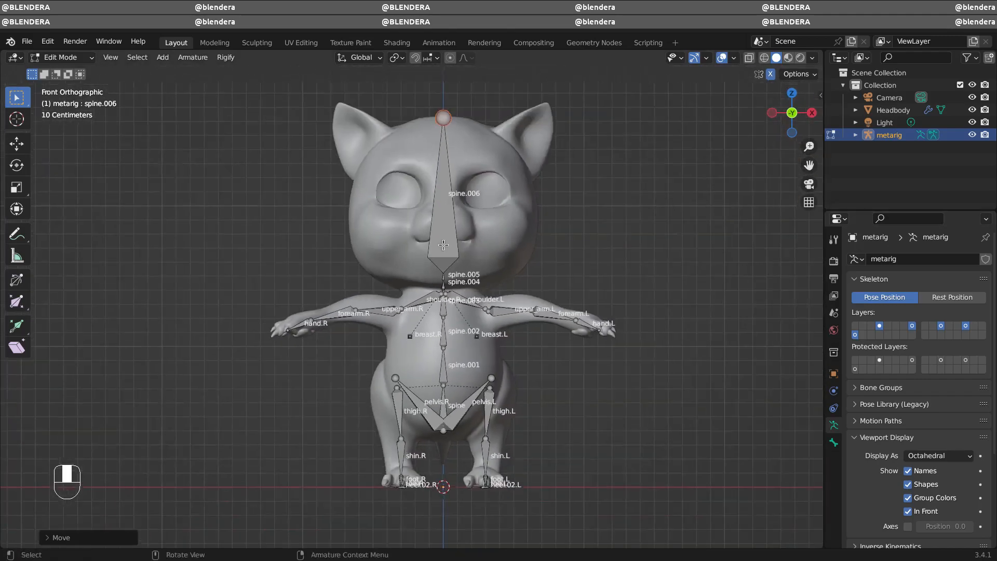
pyautogui.click(443, 245)
pyautogui.click(453, 271)
pyautogui.keyDown('ctrl'); pyautogui.moveTo(453, 271); pyautogui.dragTo(525, 220, button='middle'); pyautogui.keyUp('ctrl')
pyautogui.press('g')
pyautogui.middleClick(529, 221)
pyautogui.click(534, 226)
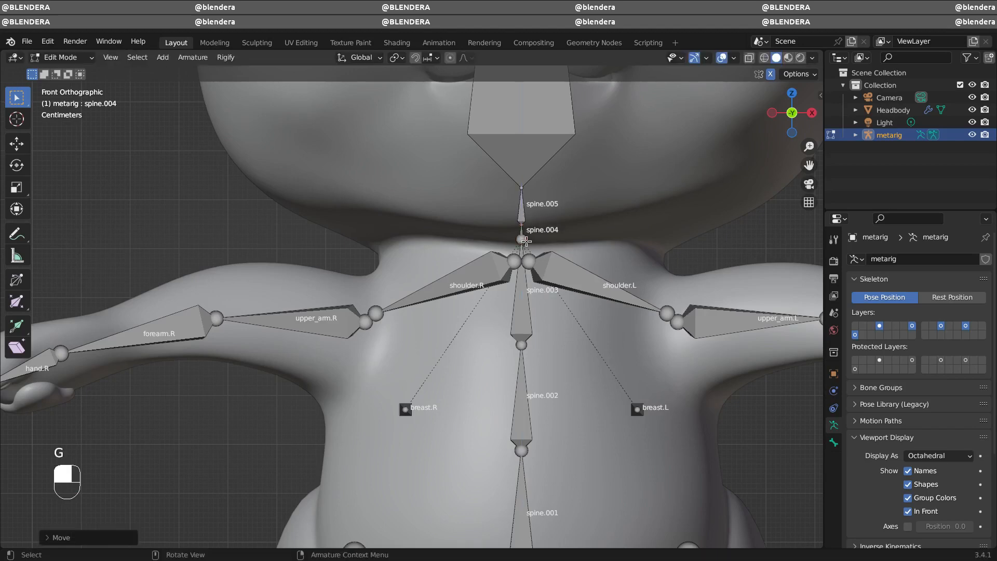
# Lower the tip of spine.003 and the joint between spine.005 and spine.006 along Z.
pyautogui.click(535, 244)
pyautogui.press('g')
pyautogui.middleClick(550, 253)
pyautogui.click(559, 263)
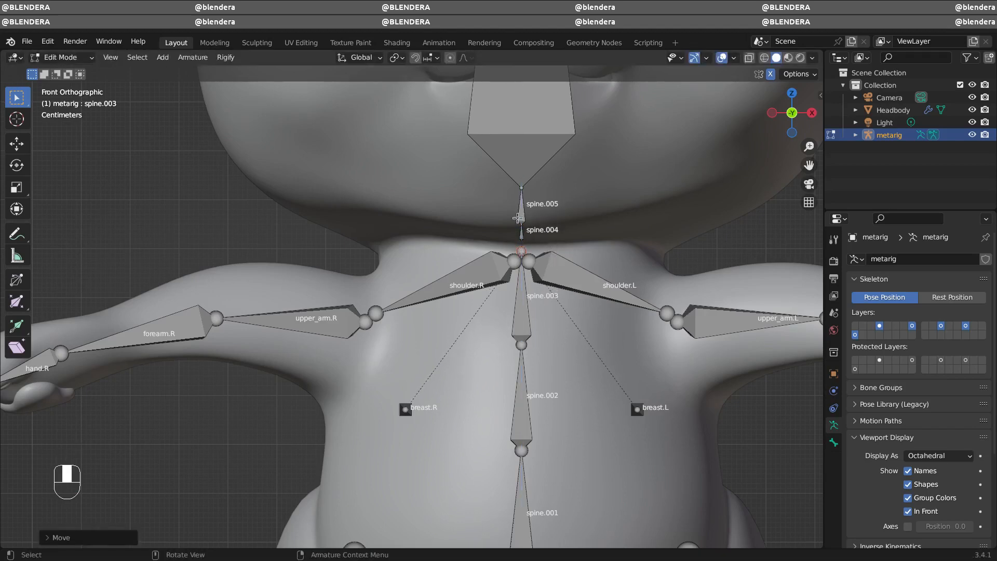
pyautogui.click(521, 188)
pyautogui.press('g')
pyautogui.middleClick(568, 239)
pyautogui.click(571, 257)
# Lower the spine.004 bone's joints along Z so its base meets the tip of spine.003.
pyautogui.click(526, 226)
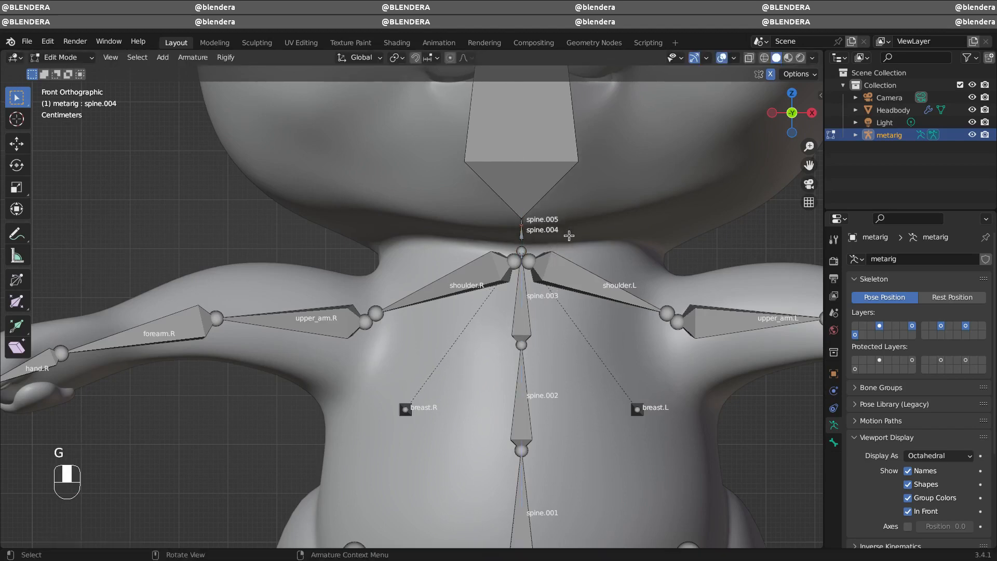
pyautogui.press('g')
pyautogui.middleClick(570, 237)
pyautogui.click(572, 241)
pyautogui.click(524, 240)
pyautogui.press('g')
pyautogui.middleClick(570, 244)
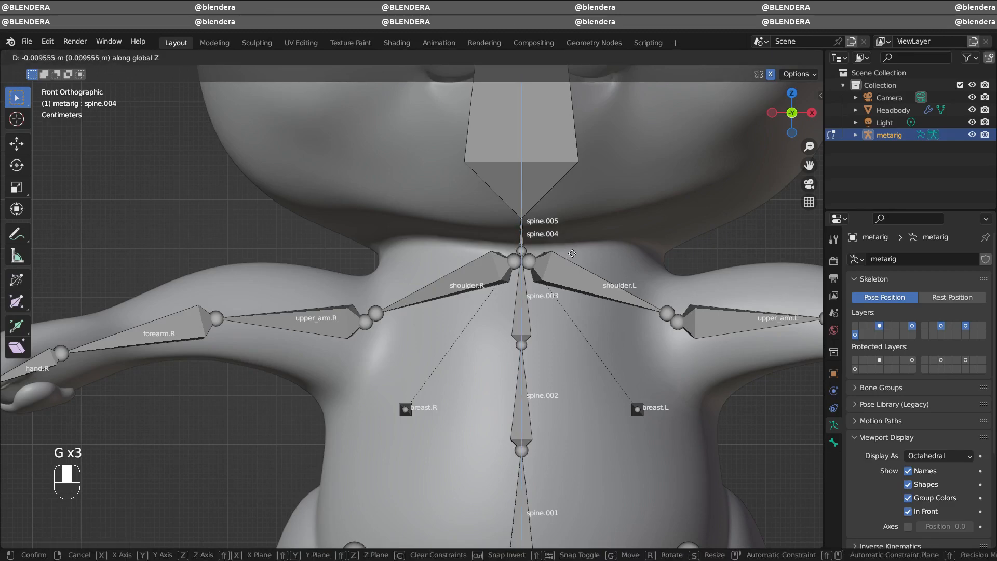
pyautogui.click(572, 253)
# From the top view, move the left elbow, wrist and hand tip forward to follow the cat's arm.
pyautogui.keyDown('ctrl'); pyautogui.moveTo(597, 240); pyautogui.dragTo(559, 389, button='middle'); pyautogui.keyUp('ctrl')
pyautogui.press('KP_3')
pyautogui.moveTo(481, 335); pyautogui.dragTo(504, 322, button='middle')
pyautogui.press('KP_7')
pyautogui.press('g')
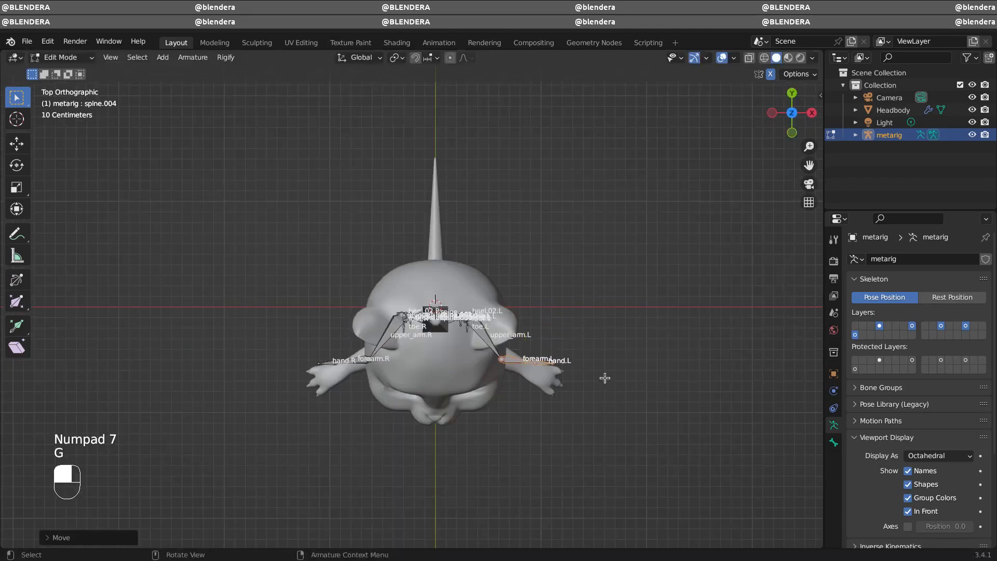
pyautogui.click(573, 373)
pyautogui.press('g')
pyautogui.click(558, 364)
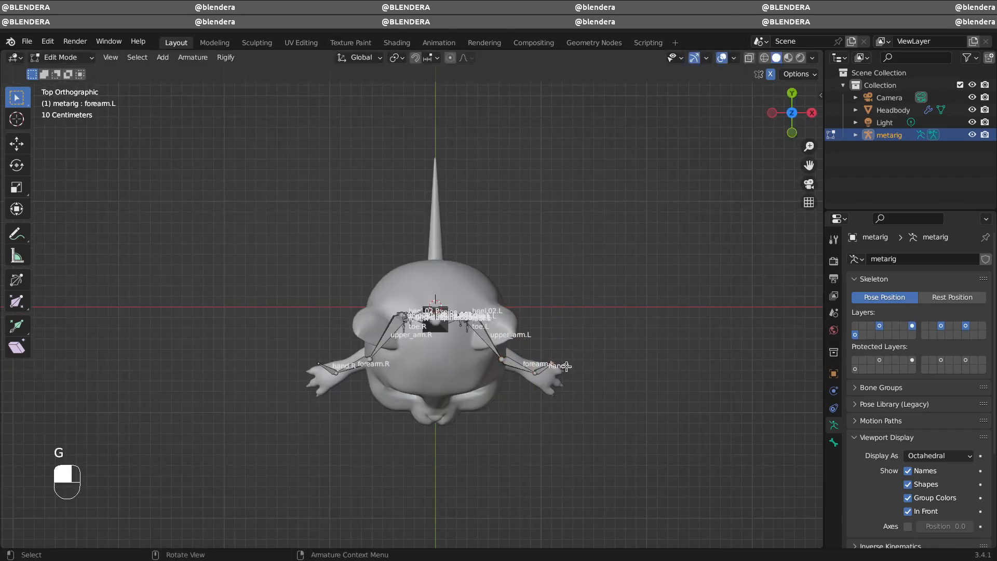
pyautogui.press('g')
pyautogui.click(572, 396)
# From the top view, move the left shoulder joint to align the upper arm bone with the mesh.
pyautogui.moveTo(566, 392); pyautogui.dragTo(546, 289, button='middle')
pyautogui.click(470, 313)
pyautogui.press('KP_7')
pyautogui.press('g')
pyautogui.click(512, 324)
pyautogui.press('g')
pyautogui.click(501, 305)
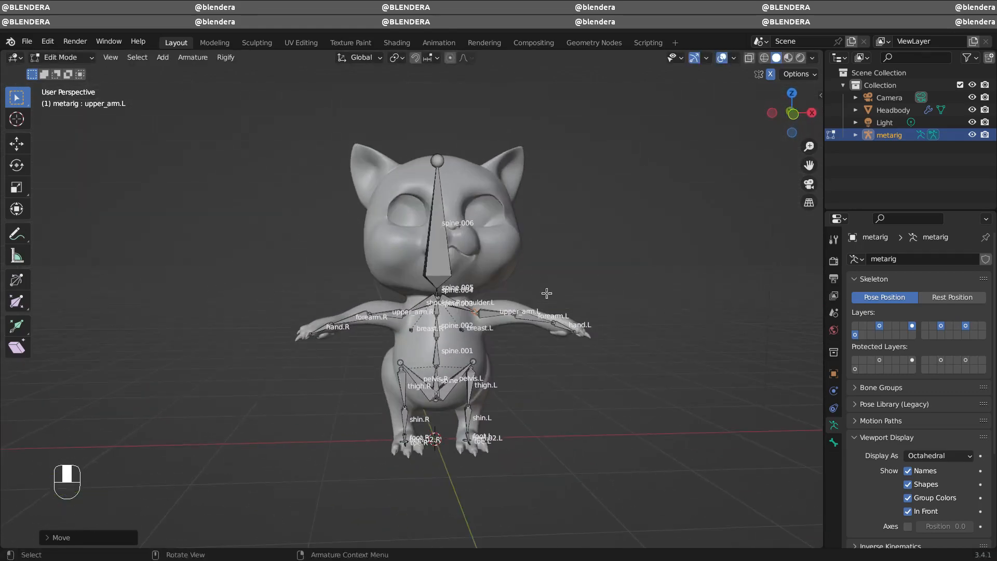
# From the side view, move the upper chest joint and shoulder bone bases forward.
pyautogui.press('KP_1')
pyautogui.press('KP_3')
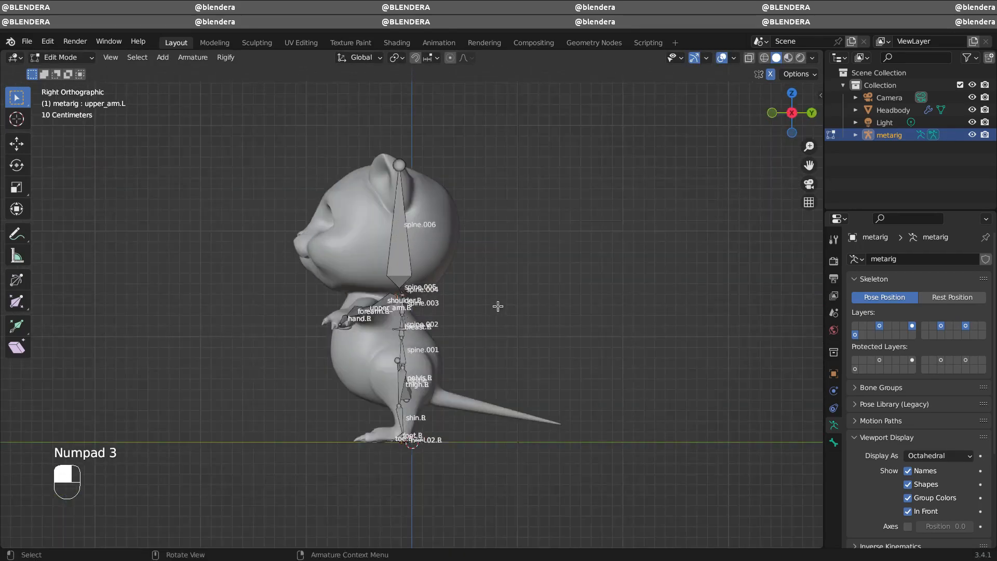
pyautogui.press('g')
pyautogui.click(481, 308)
# Move the head bone spine.006 forward along Y to sit above the neck.
pyautogui.click(429, 269)
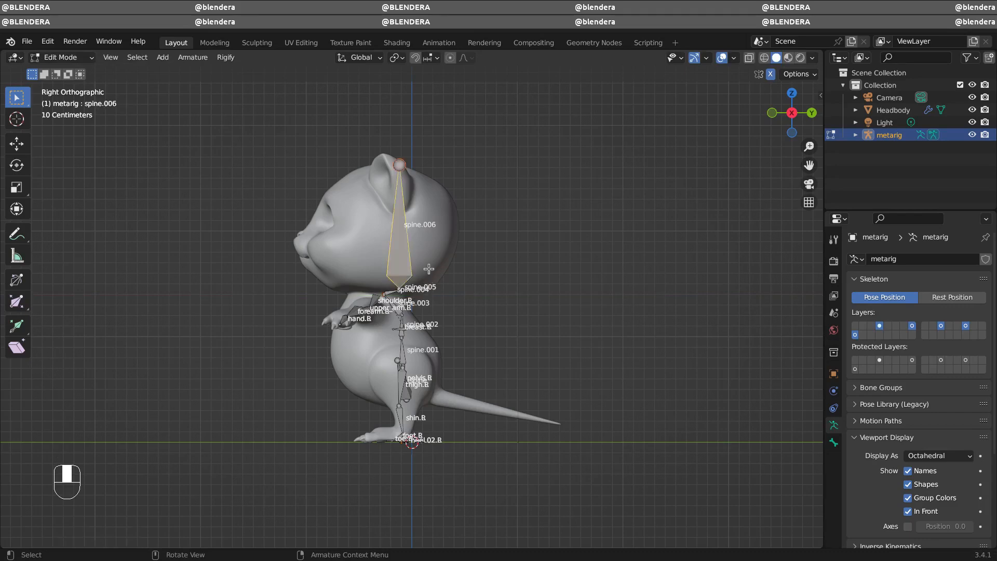
pyautogui.press('g')
pyautogui.middleClick(463, 288)
pyautogui.click(465, 290)
# Move the joint between spine.004 and spine.005 forward about 0.15 m along Y.
pyautogui.keyDown('ctrl'); pyautogui.moveTo(467, 288); pyautogui.dragTo(540, 148, button='middle'); pyautogui.keyUp('ctrl')
pyautogui.keyDown('shift'); pyautogui.moveTo(336, 200); pyautogui.dragTo(456, 270, button='middle'); pyautogui.keyUp('shift')
pyautogui.click(469, 285)
pyautogui.press('g')
pyautogui.middleClick(488, 311)
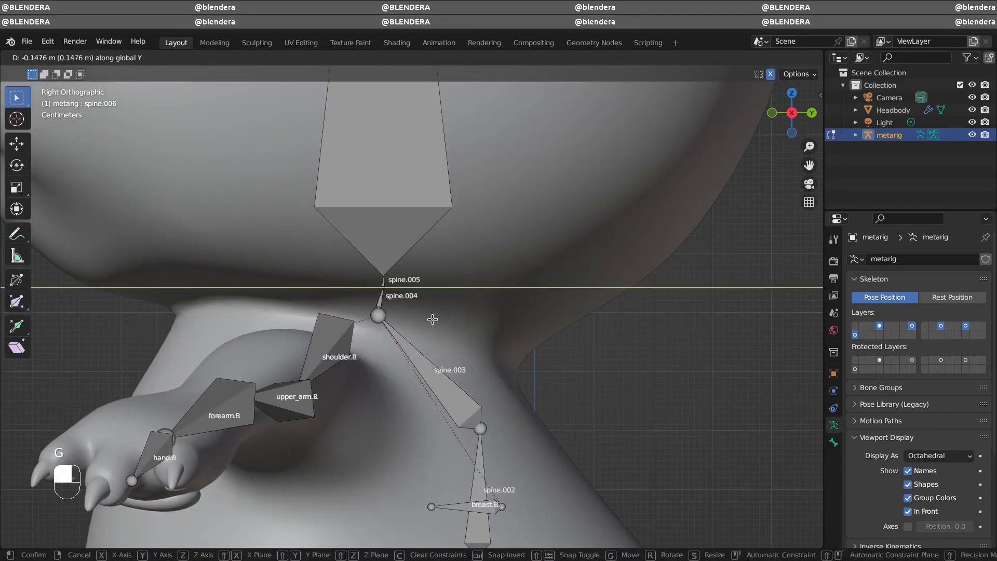
pyautogui.click(432, 319)
# Move the breast bones forward to the front surface of the cat's chest.
pyautogui.moveTo(432, 319)
pyautogui.keyDown('ctrl'); pyautogui.mouseDown(button='middle')
pyautogui.moveTo(510, 316)
pyautogui.moveTo(514, 361)
pyautogui.moveTo(421, 359)
pyautogui.moveTo(424, 311)
pyautogui.moveTo(390, 316)
pyautogui.moveTo(387, 335)
pyautogui.moveTo(441, 316)
pyautogui.mouseUp(button='middle'); pyautogui.keyUp('ctrl')
pyautogui.press('g')
pyautogui.click(421, 358)
pyautogui.click(425, 310)
pyautogui.press('g')
pyautogui.click(387, 335)
pyautogui.press('g')
pyautogui.moveTo(442, 315); pyautogui.dragTo(423, 301, button='middle')
pyautogui.click(398, 317)
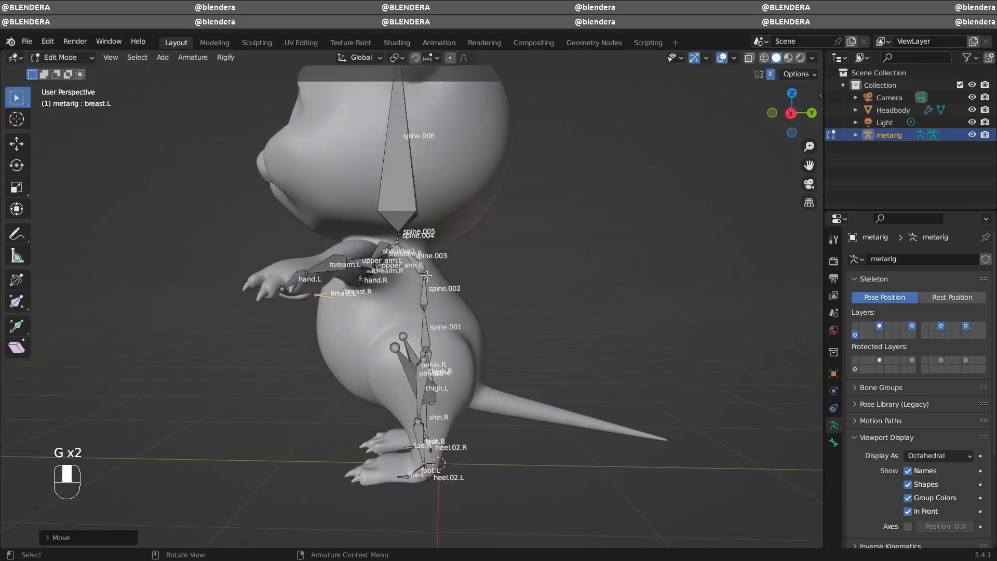
# Move the spine.002–spine.003 joint about 0.11 m forward and the spine.001–spine.002 joint slightly forward.
pyautogui.click(426, 299)
pyautogui.press('KP_3')
pyautogui.press('g')
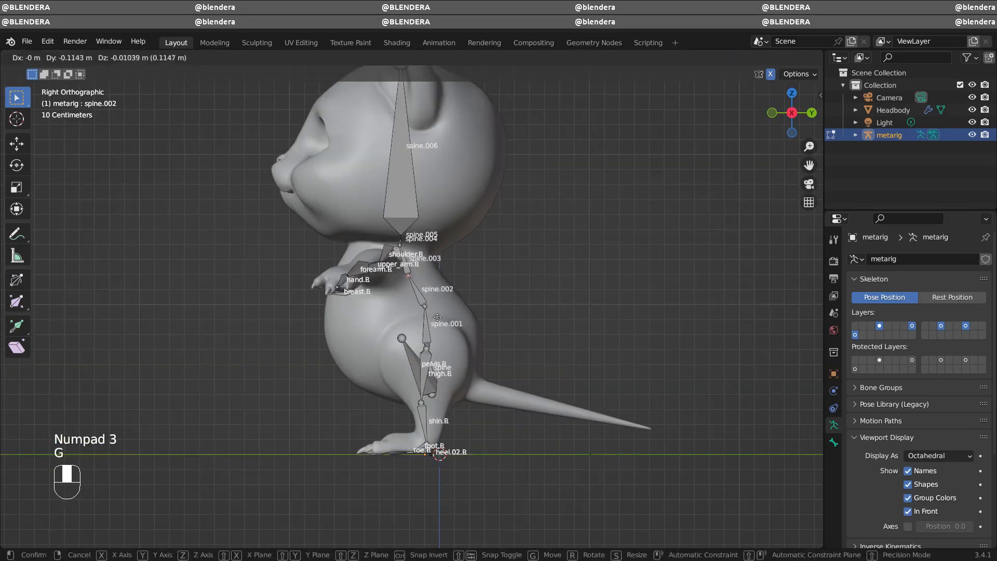
pyautogui.press('g')
pyautogui.click(434, 321)
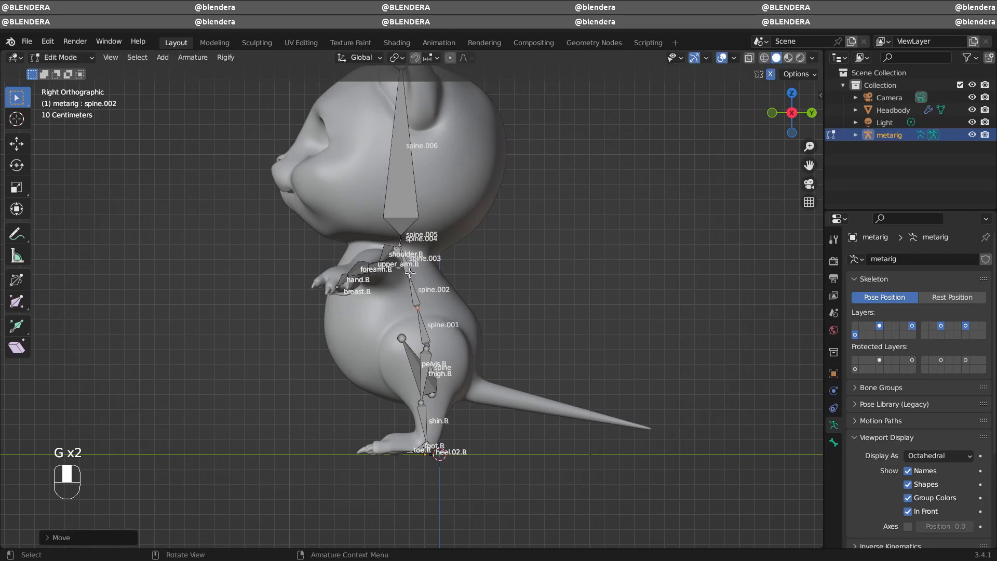
# Move the joints along the lower spine, from spine up to spine.003, slightly forward along Y, the uppermost by about 0.03 m.
pyautogui.moveTo(438, 337)
pyautogui.mouseDown()
pyautogui.moveTo(415, 354)
pyautogui.moveTo(421, 340)
pyautogui.mouseUp()
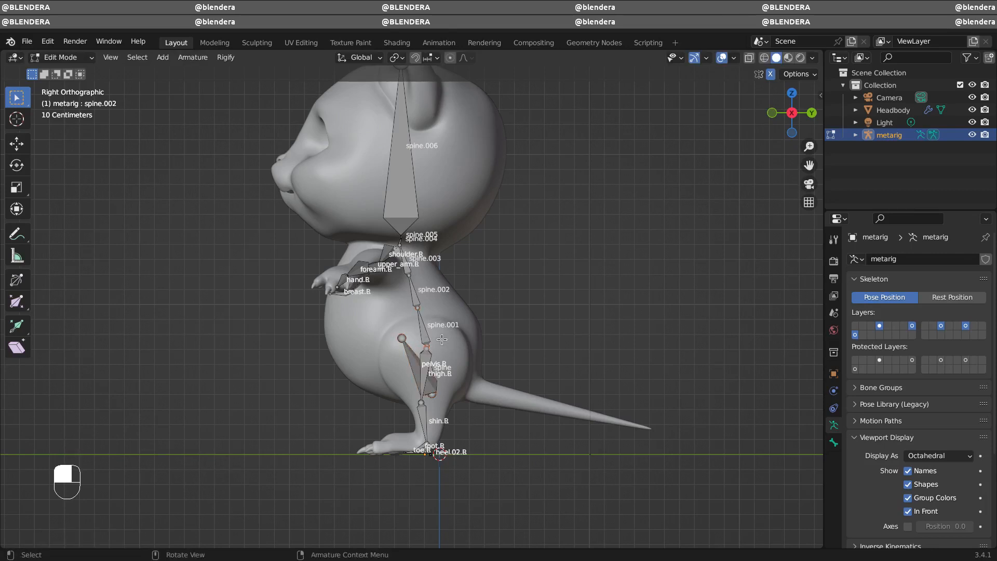
pyautogui.press('g')
pyautogui.click(432, 341)
pyautogui.click(439, 319)
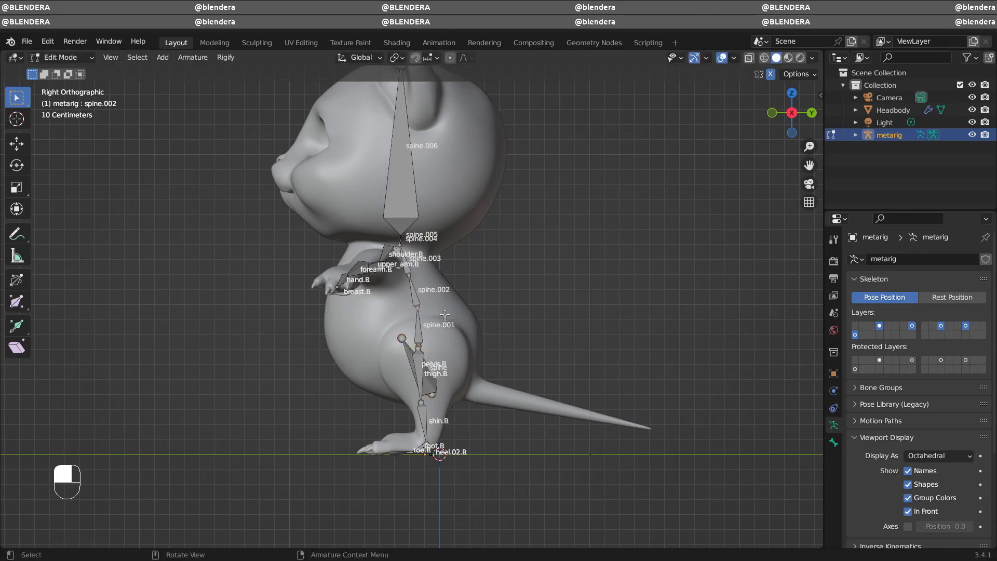
pyautogui.press('g')
pyautogui.middleClick(440, 320)
pyautogui.click(438, 321)
pyautogui.click(431, 310)
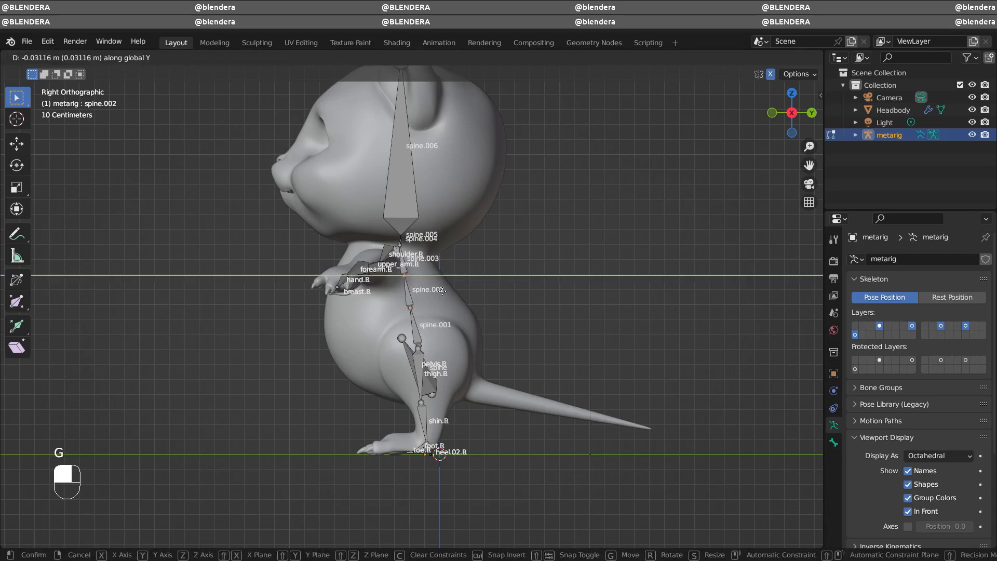
pyautogui.click(443, 290)
# Extrude a connecting bone in front view from the top of head bone spine.006 to the base of the cat's left ear.
pyautogui.moveTo(467, 361); pyautogui.dragTo(587, 358, button='middle')
pyautogui.press('KP_1')
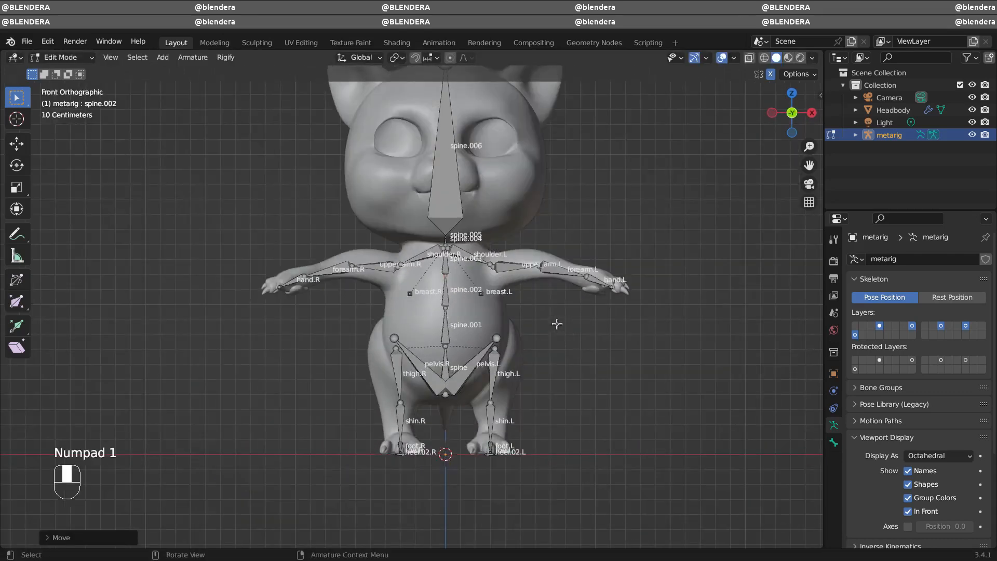
pyautogui.click(497, 356)
pyautogui.press('KP_1')
pyautogui.keyDown('ctrl'); pyautogui.moveTo(571, 286); pyautogui.dragTo(574, 338, button='middle'); pyautogui.keyUp('ctrl')
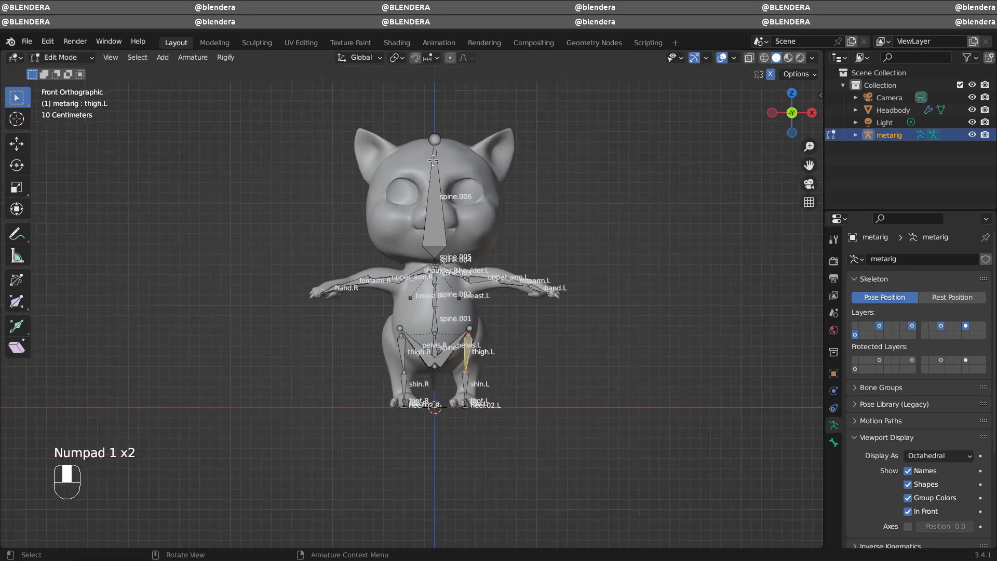
pyautogui.click(434, 139)
pyautogui.scroll(4, 437, 156)
pyautogui.press('e')
pyautogui.click(609, 278)
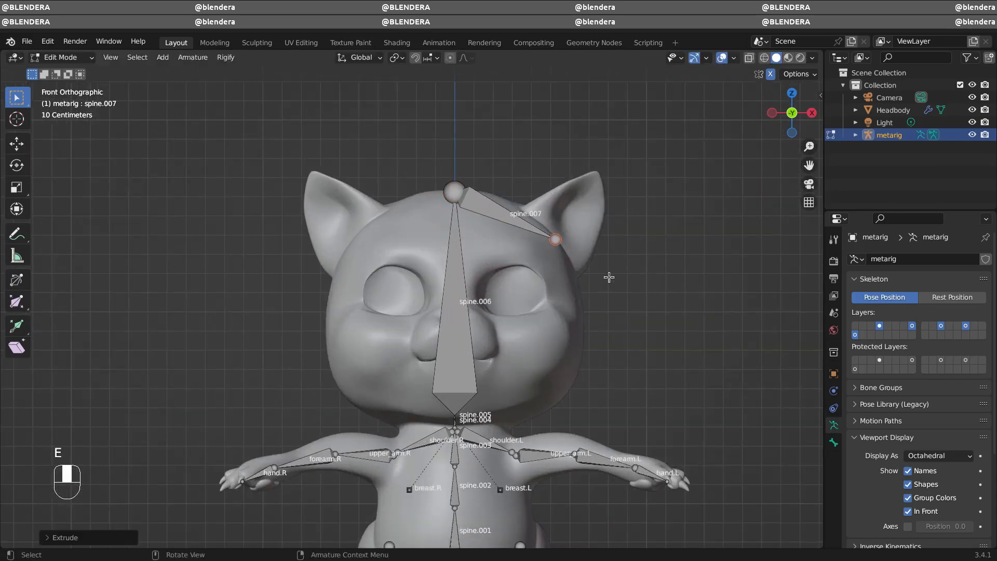
# Extrude a second bone from the ear base to the tip of the left ear.
pyautogui.press('e')
pyautogui.click(632, 217)
pyautogui.press('KP_3')
pyautogui.moveTo(612, 251); pyautogui.dragTo(519, 224, button='middle')
pyautogui.press('KP_1')
# Delete the connecting bone between the head and the ear base, and rename the remaining ear bone as ear.
pyautogui.click(522, 215)
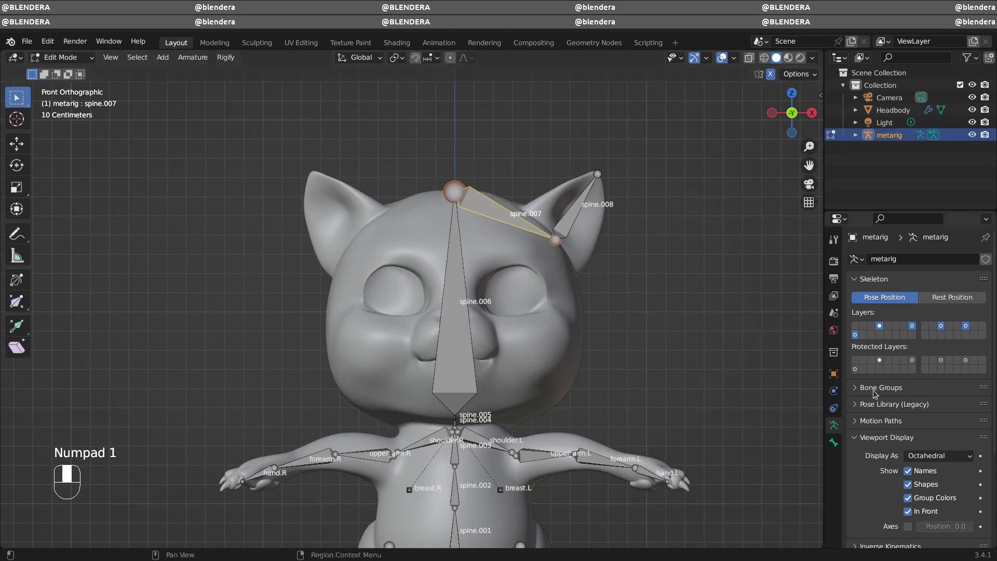
pyautogui.click(833, 443)
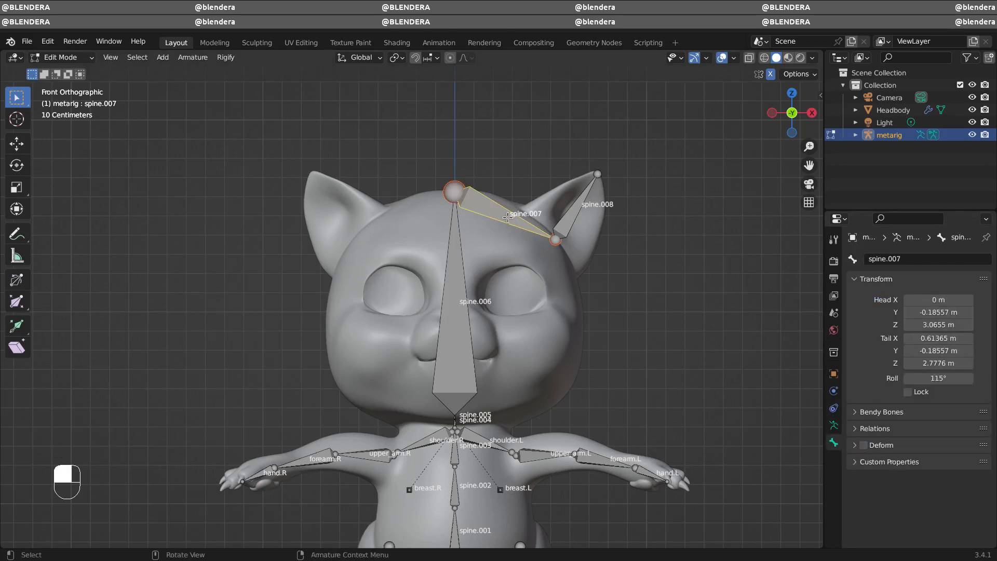
pyautogui.click(565, 226)
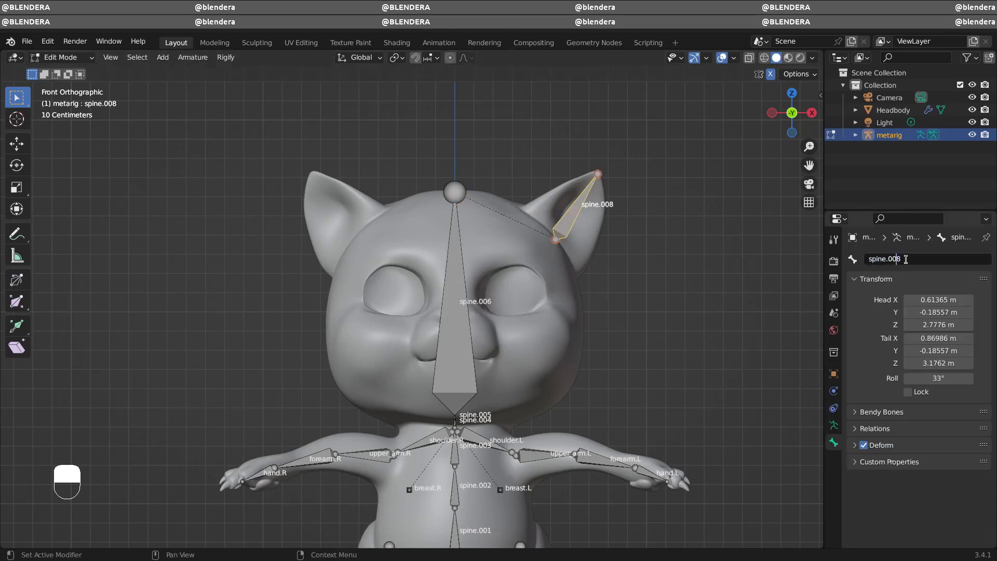
pyautogui.write('ear')
pyautogui.press('Return')
# Auto-name the ear bone left/right and symmetrize it onto the opposite ear.
pyautogui.rightClick(570, 229)
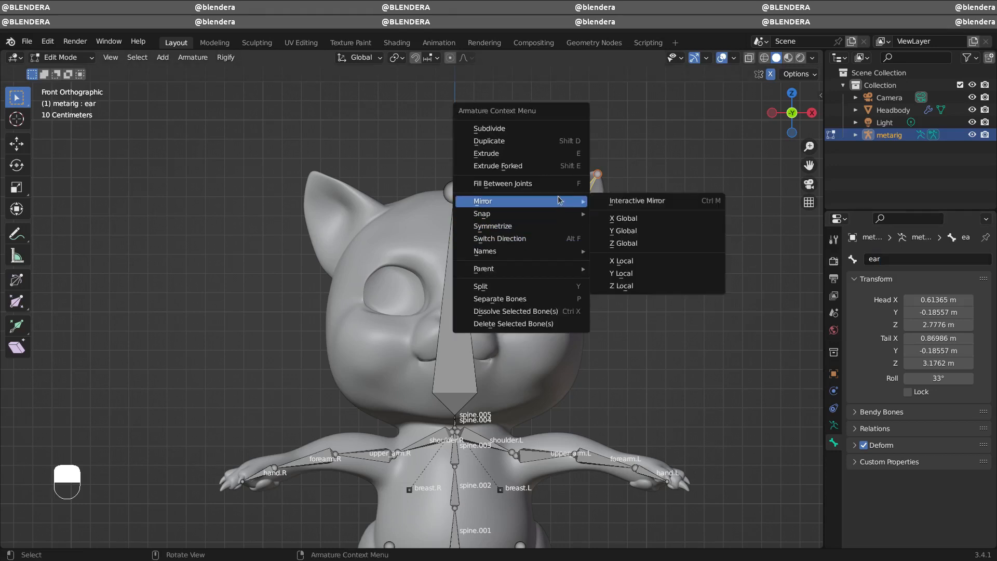
pyautogui.moveTo(558, 219)
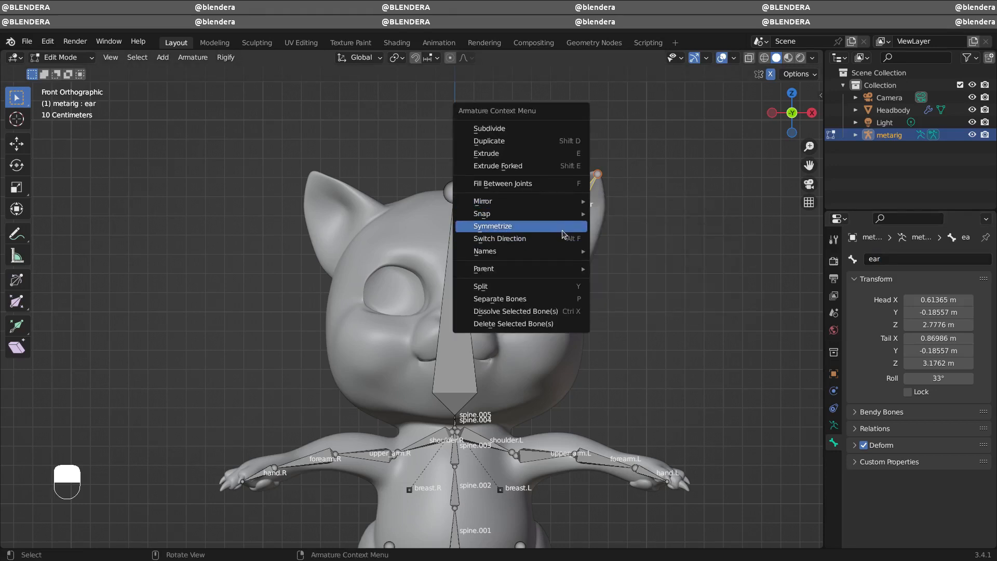
pyautogui.moveTo(564, 254)
pyautogui.click(627, 251)
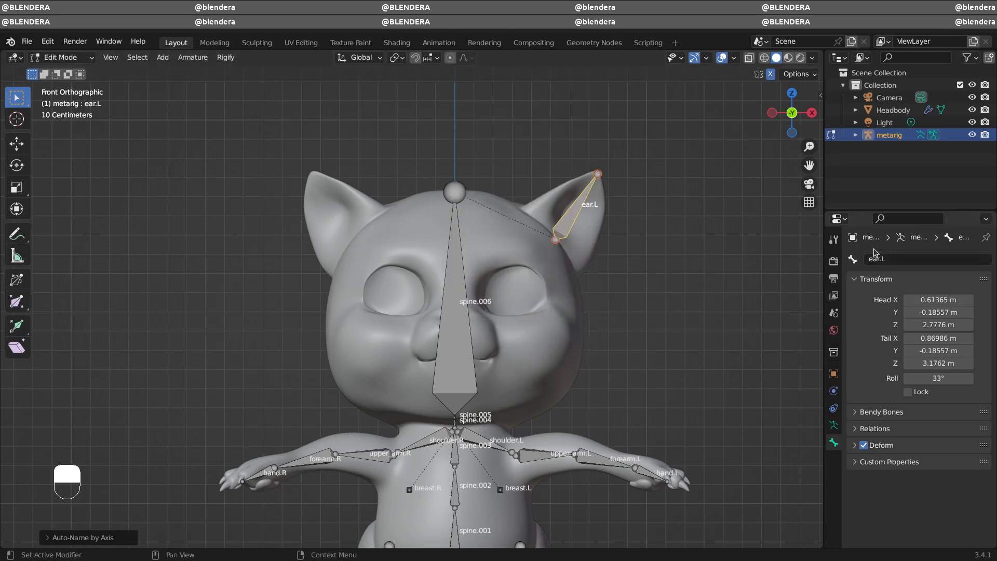
pyautogui.rightClick(571, 230)
pyautogui.click(558, 206)
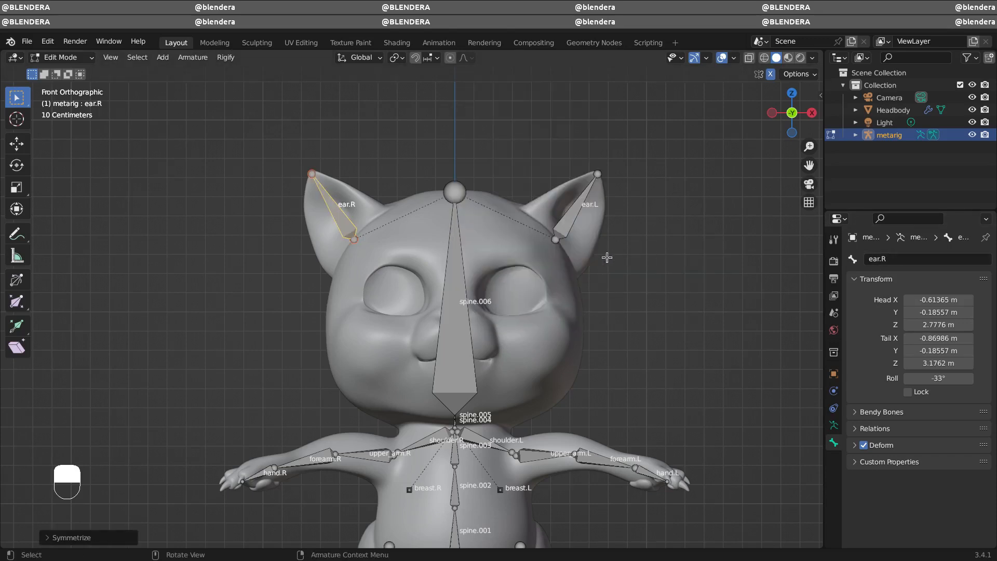
# Extrude a connecting bone in side view from the upper end of the hip bone spine to the base of the tail.
pyautogui.press('KP_3')
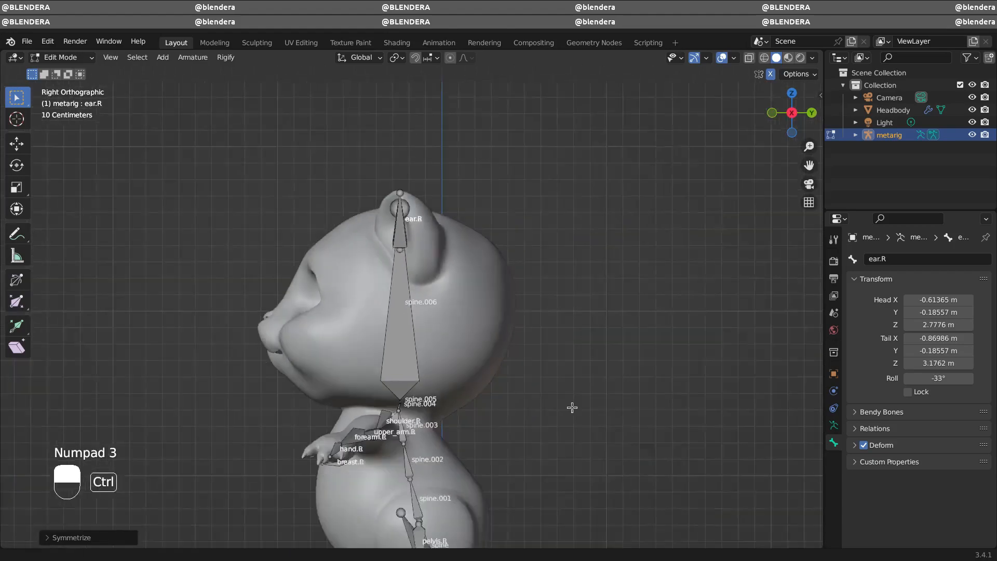
pyautogui.moveTo(574, 350); pyautogui.dragTo(373, 374, button='middle')
pyautogui.scroll(2, 395, 374)
pyautogui.click(375, 384)
pyautogui.moveTo(373, 412); pyautogui.dragTo(512, 390, button='middle')
pyautogui.press('KP_1')
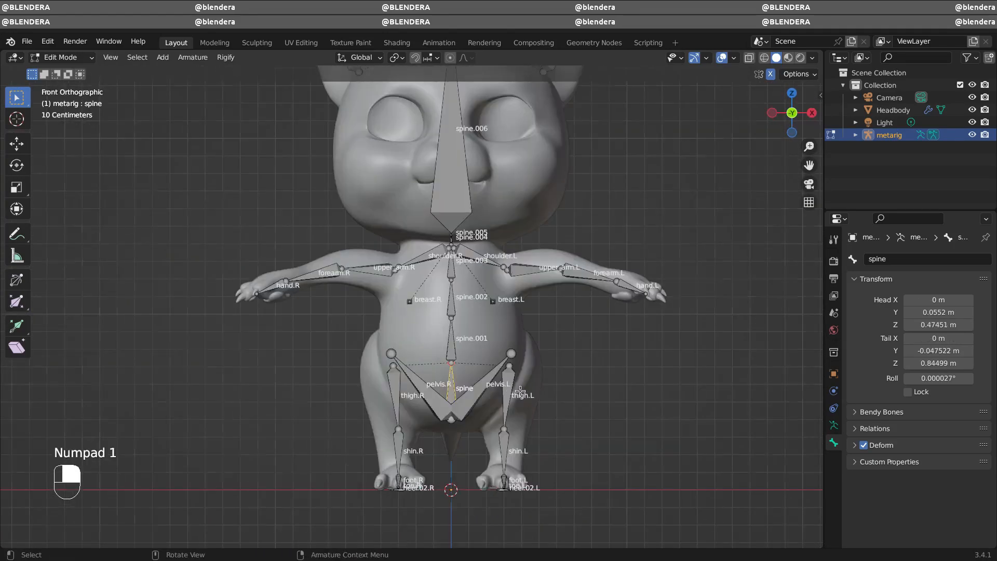
pyautogui.press('KP_3')
pyautogui.press('e')
pyautogui.click(502, 435)
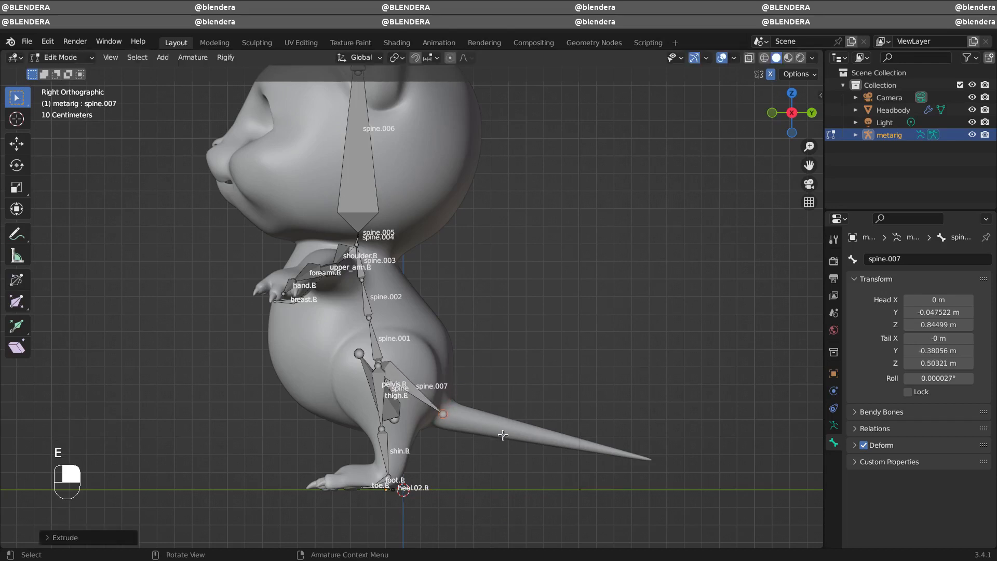
# Extrude a bone from the tail base along the first section of the tail and rename it tail.
pyautogui.keyDown('shift'); pyautogui.moveTo(503, 435); pyautogui.dragTo(486, 375, button='middle'); pyautogui.keyUp('shift')
pyautogui.press('e')
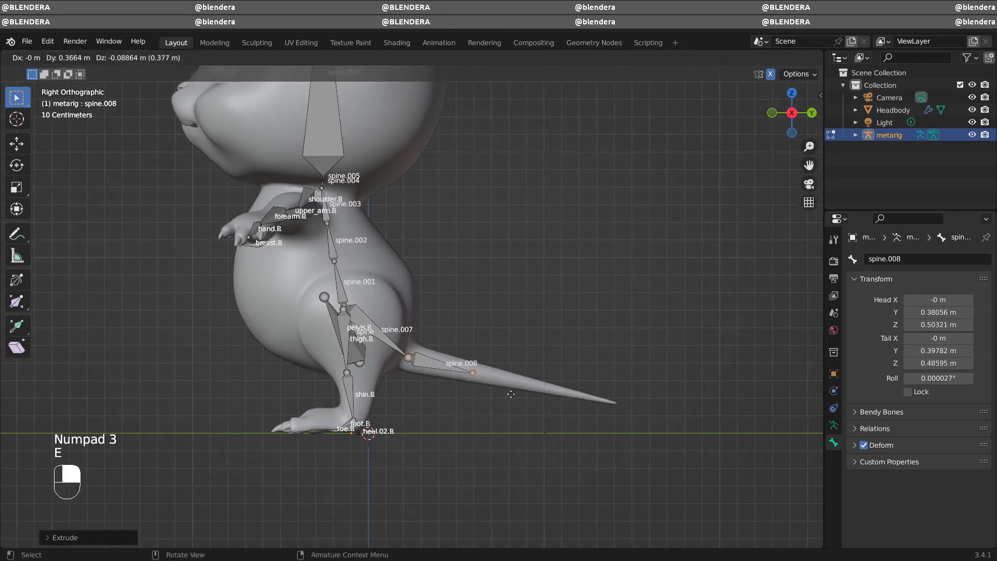
pyautogui.click(512, 395)
pyautogui.write('ta')
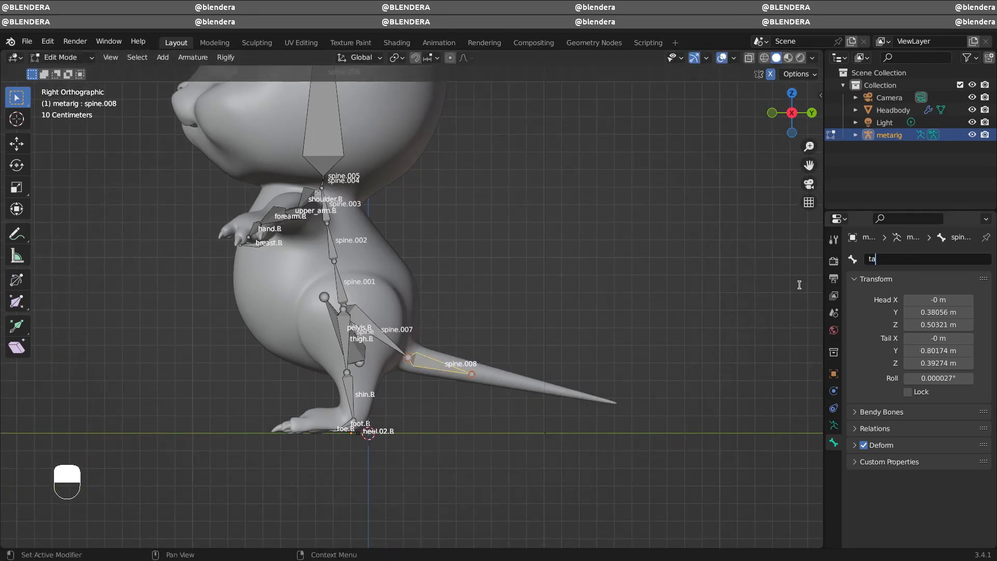
pyautogui.write('il')
pyautogui.press('Return')
# Extrude four more successive bones along the rest of the tail, ending at its tip.
pyautogui.press('e')
pyautogui.click(520, 384)
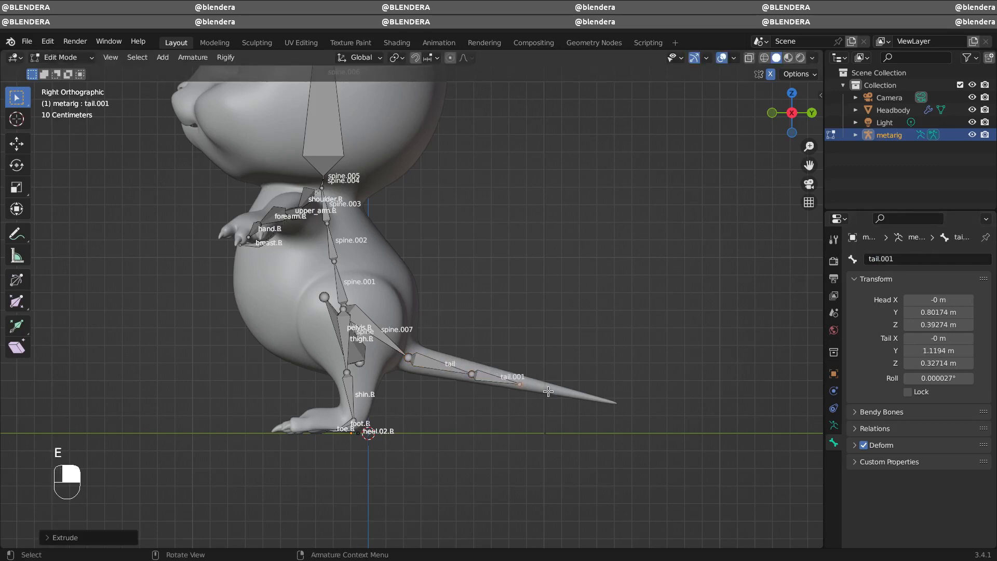
pyautogui.press('e')
pyautogui.click(607, 400)
pyautogui.press('e')
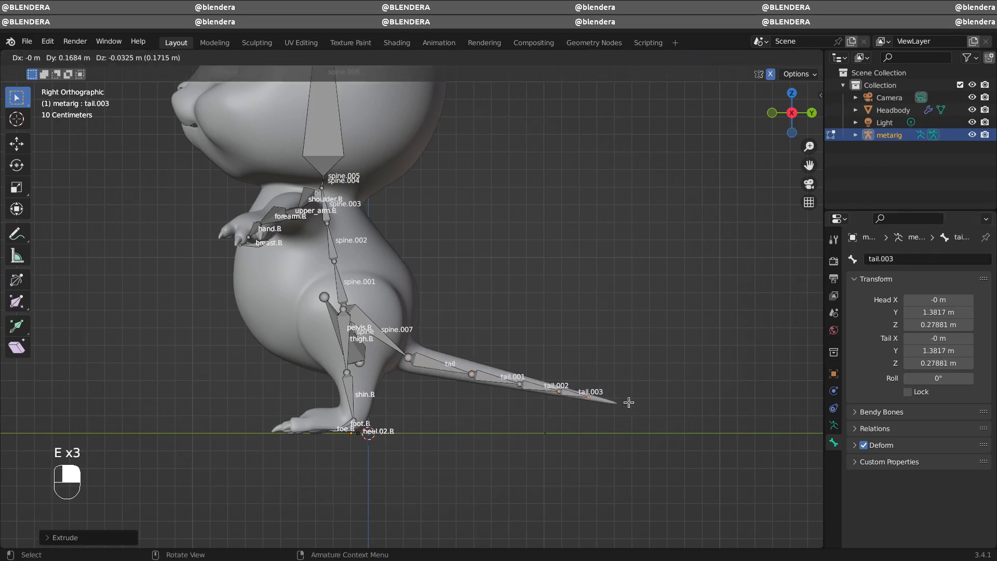
pyautogui.click(646, 408)
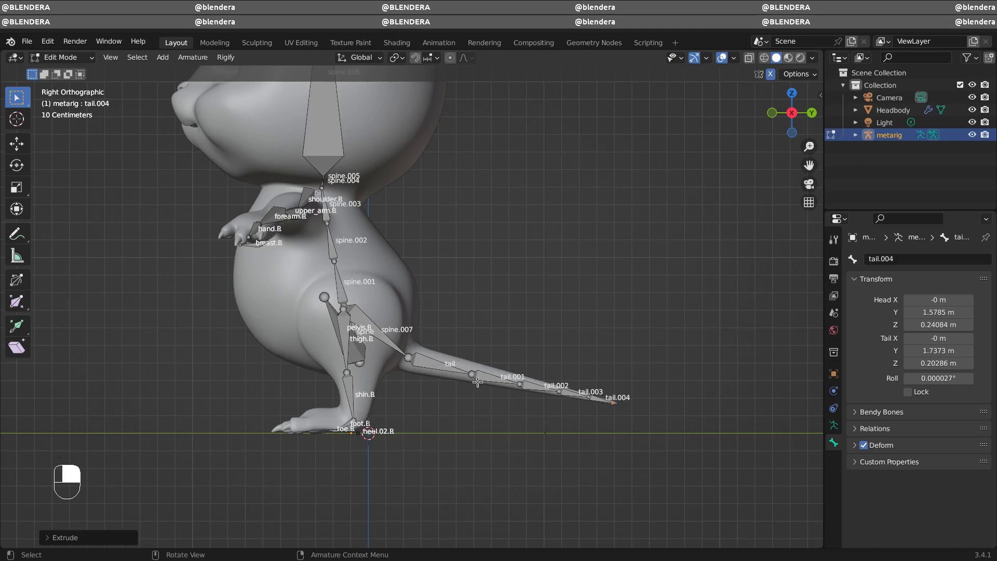
# Delete the connecting bone spine.007 between the hips and the tail base.
pyautogui.click(397, 355)
pyautogui.press('x')
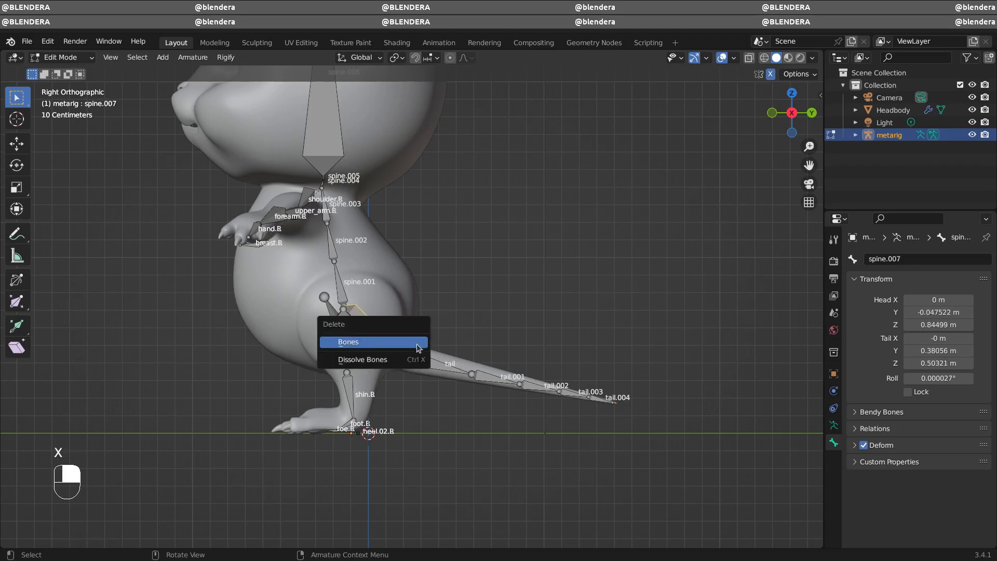
pyautogui.click(863, 445)
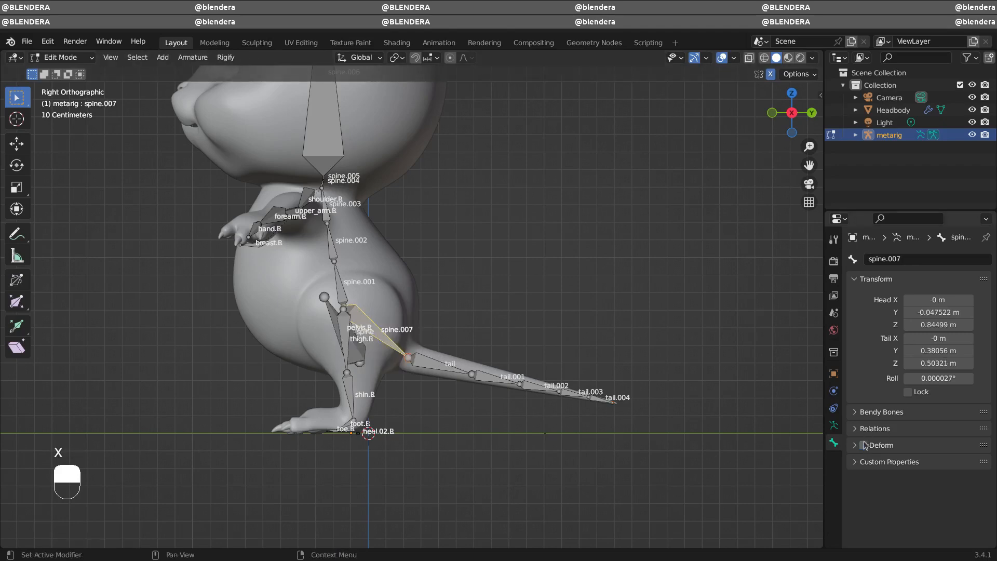
pyautogui.press('x')
pyautogui.click(418, 371)
# Extrude a control bone beyond the tip of the tail and rename it IK.
pyautogui.moveTo(552, 318); pyautogui.dragTo(475, 299, button='middle')
pyautogui.press('KP_3')
pyautogui.scroll(3, 622, 390)
pyautogui.click(566, 401)
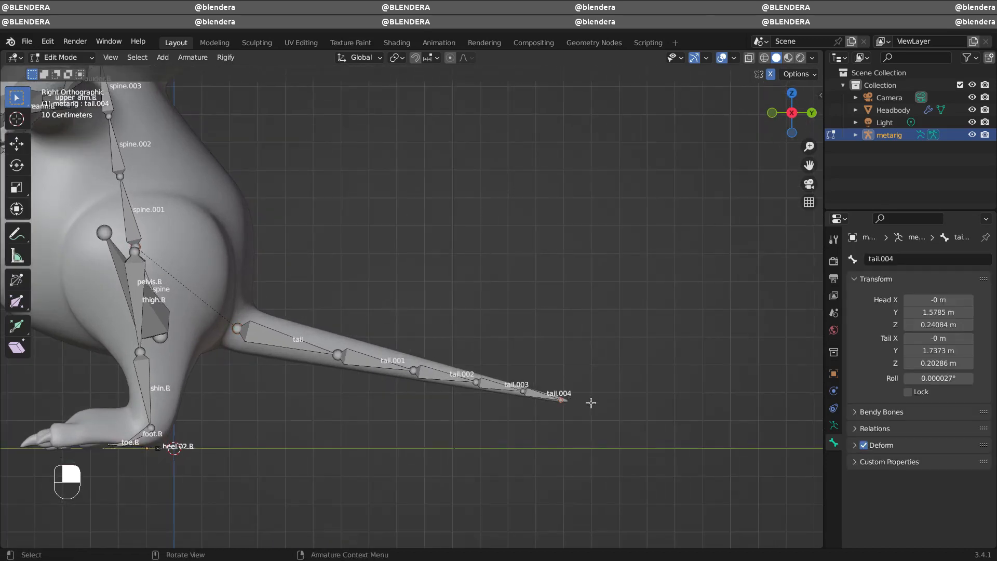
pyautogui.press('e')
pyautogui.click(691, 407)
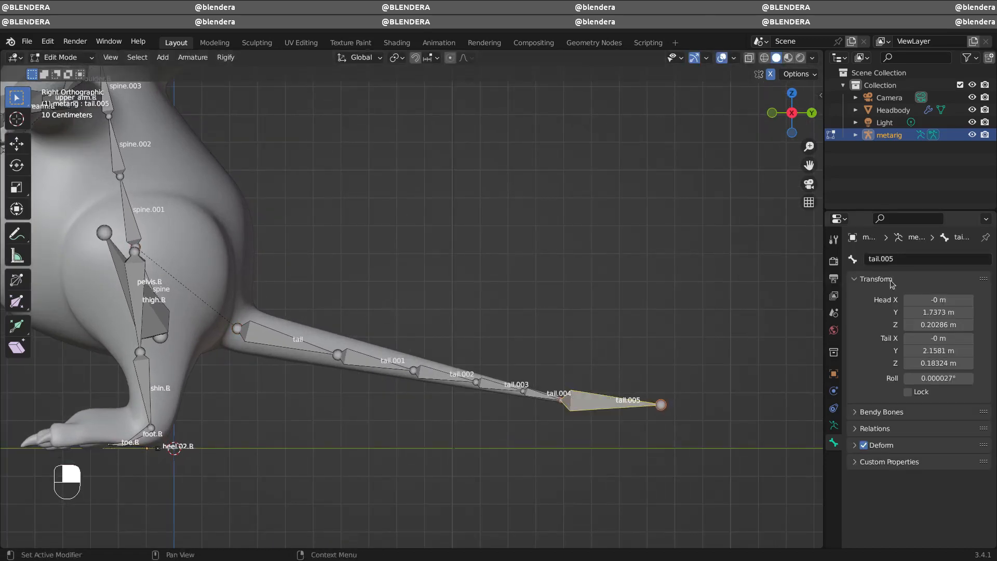
pyautogui.press('BackSpace')
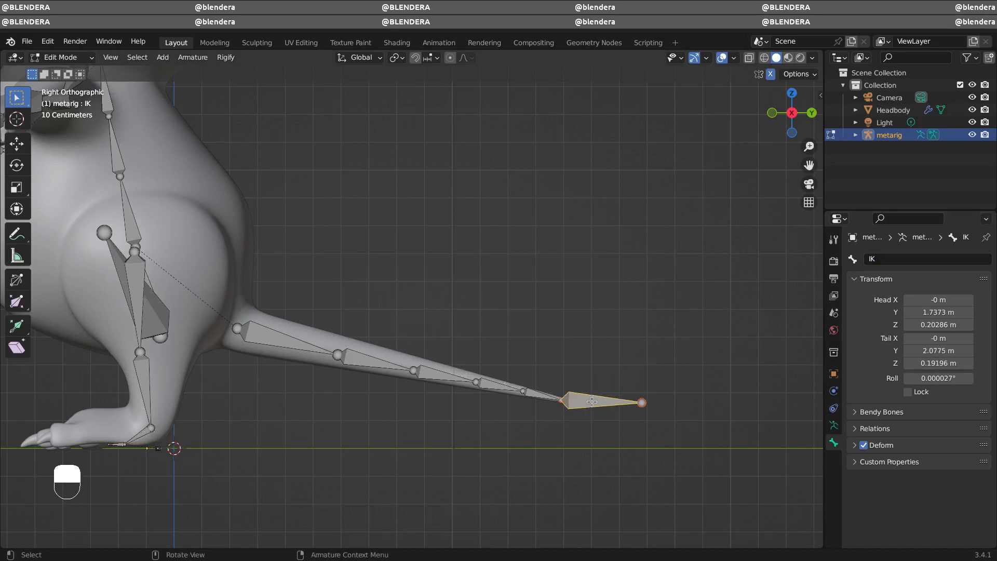
# Clear the parent of the IK bone so that it is separate from the tail chain.
pyautogui.rightClick(592, 402)
pyautogui.click(650, 411)
pyautogui.click(643, 413)
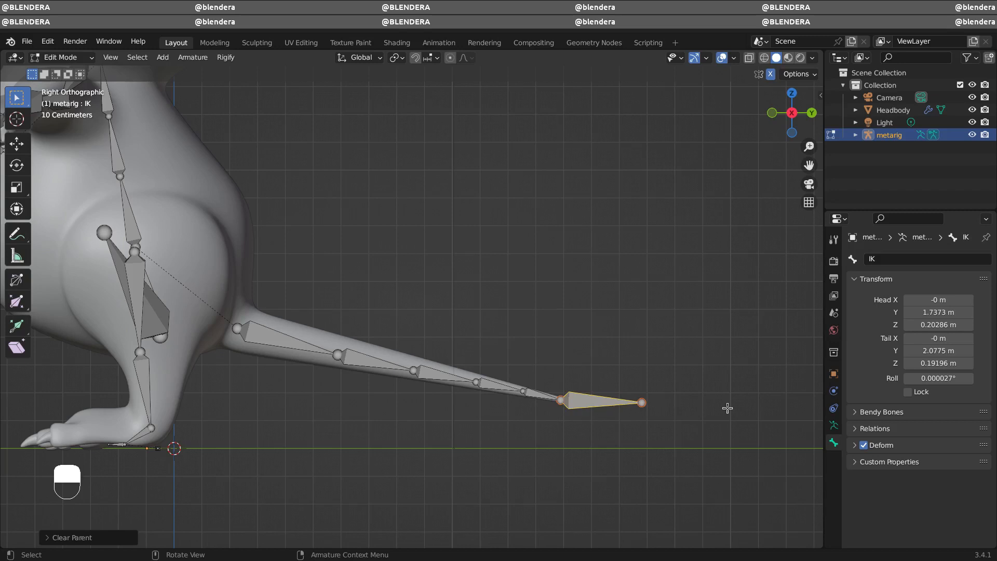
# Undo the last few changes.
pyautogui.hotkey('ctrl', 'z')
pyautogui.hotkey('ctrl', 'z')
pyautogui.hotkey('ctrl', 'z')
pyautogui.hotkey('ctrl', 'z')
pyautogui.hotkey('ctrl', 'z')
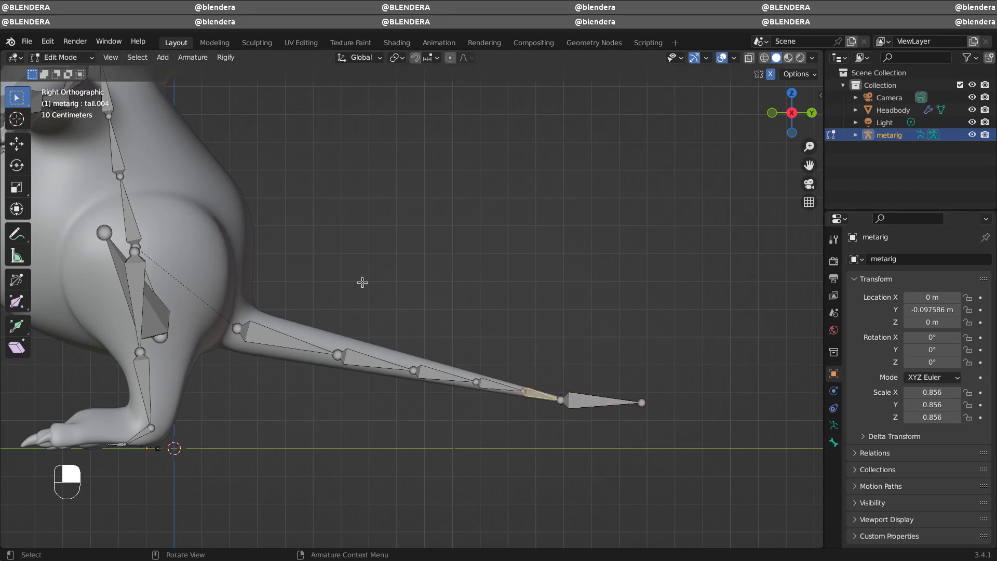
# Switch the metarig to Pose Mode and add an Inverse Kinematics constraint to the last tail bone, tail.004.
pyautogui.click(60, 57)
pyautogui.click(61, 98)
pyautogui.click(886, 259)
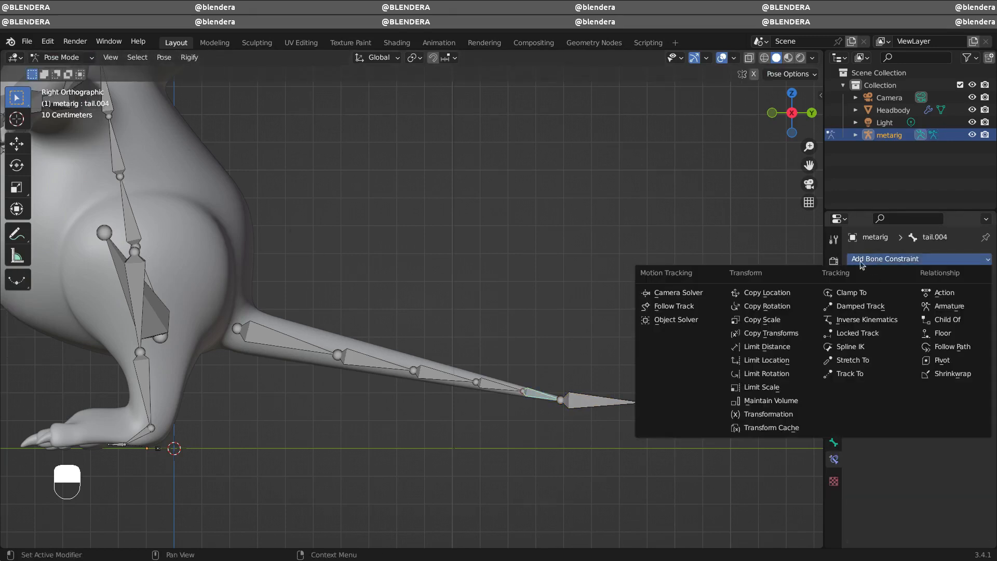
pyautogui.click(891, 260)
pyautogui.click(883, 320)
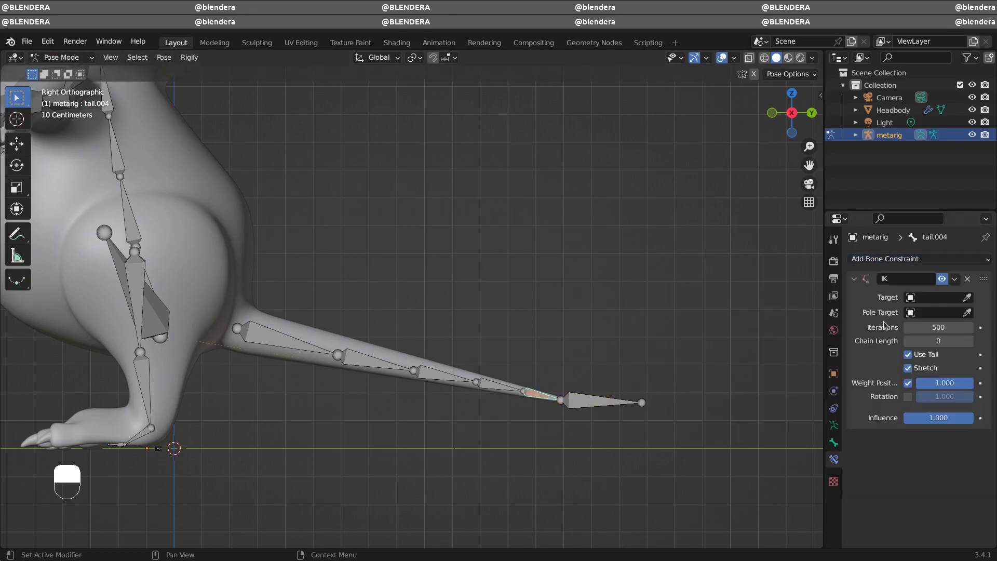
# Set the IK constraint's target to metarig and its target bone to IK.
pyautogui.click(929, 297)
pyautogui.click(877, 353)
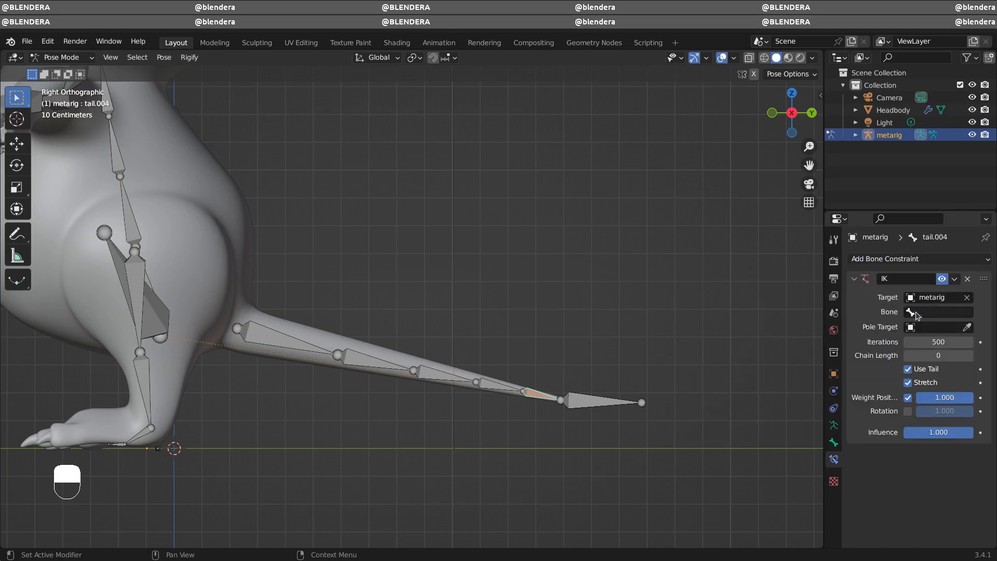
pyautogui.click(935, 312)
pyautogui.press('Down')
pyautogui.press('Down')
pyautogui.press('Down')
pyautogui.press('Down')
pyautogui.press('Down')
pyautogui.press('Down')
pyautogui.press('Down')
pyautogui.press('Down')
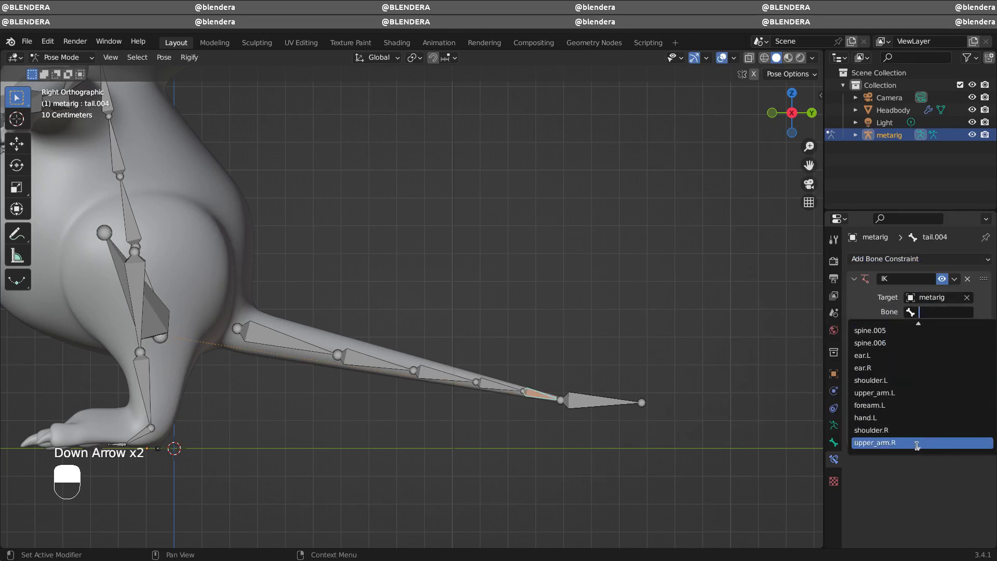
pyautogui.press('Down')
pyautogui.press('Down')
pyautogui.press('Down')
pyautogui.press('Down')
pyautogui.press('Down')
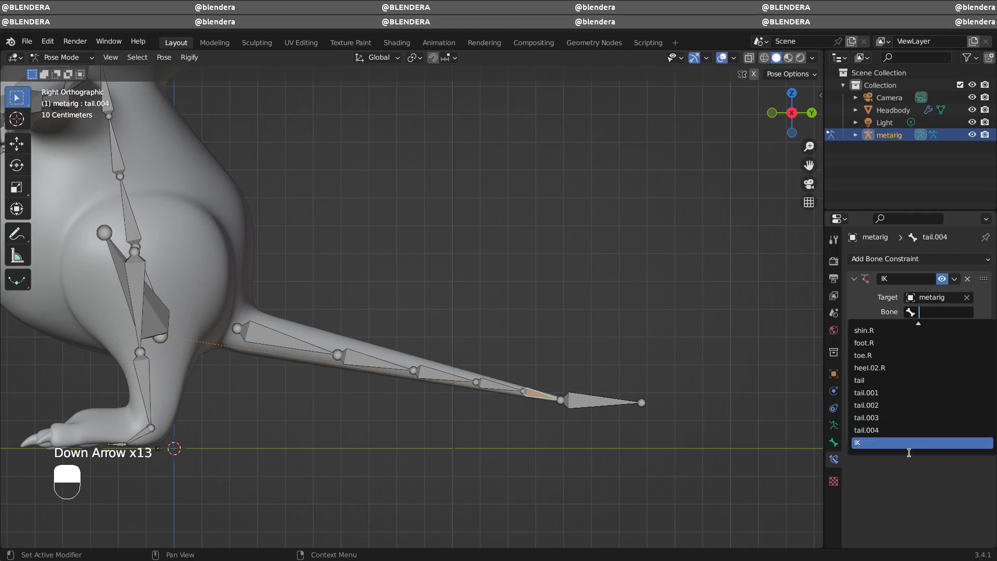
pyautogui.click(899, 443)
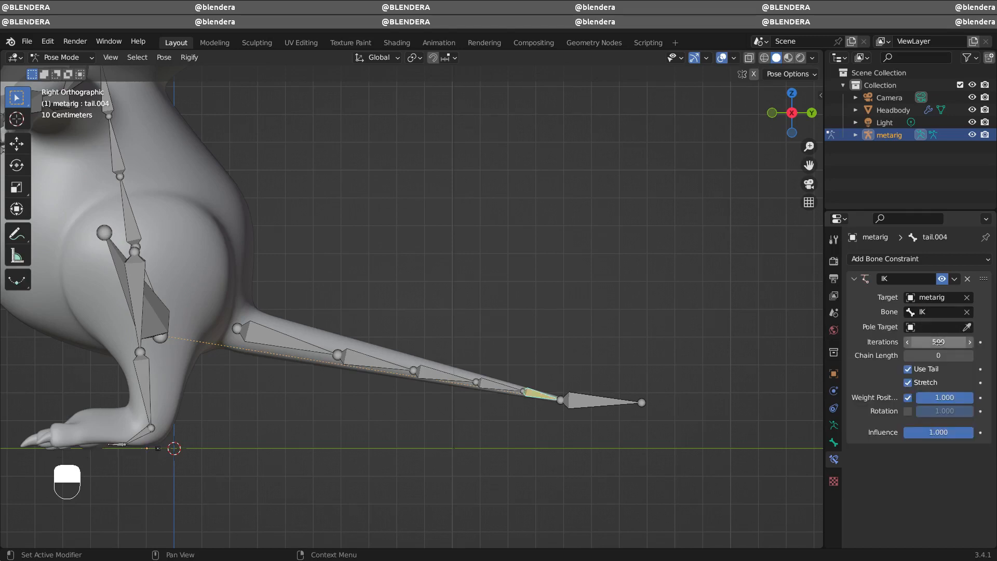
# Set the chain length of tail.004's IK constraint to 5.
pyautogui.click(969, 355)
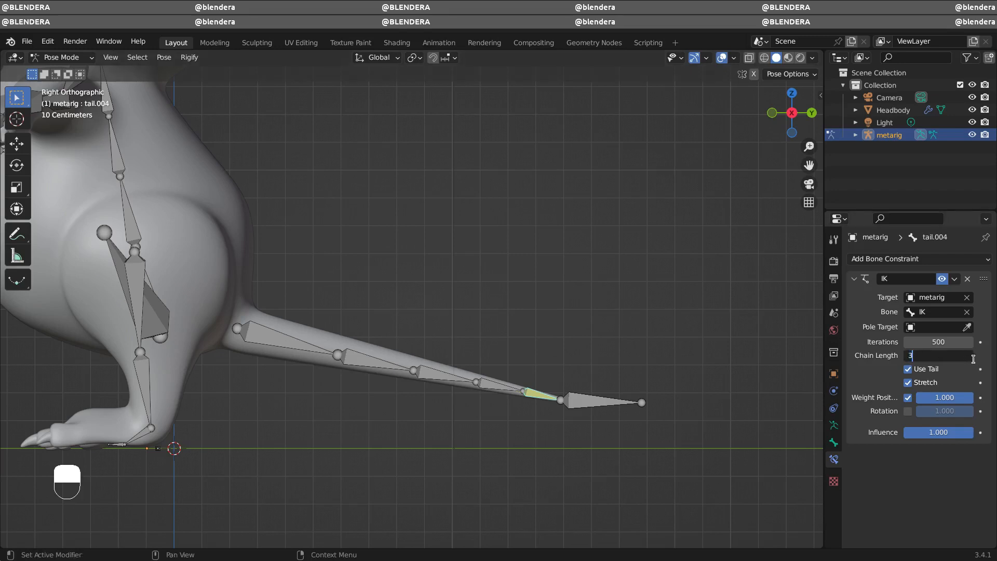
pyautogui.click(970, 356)
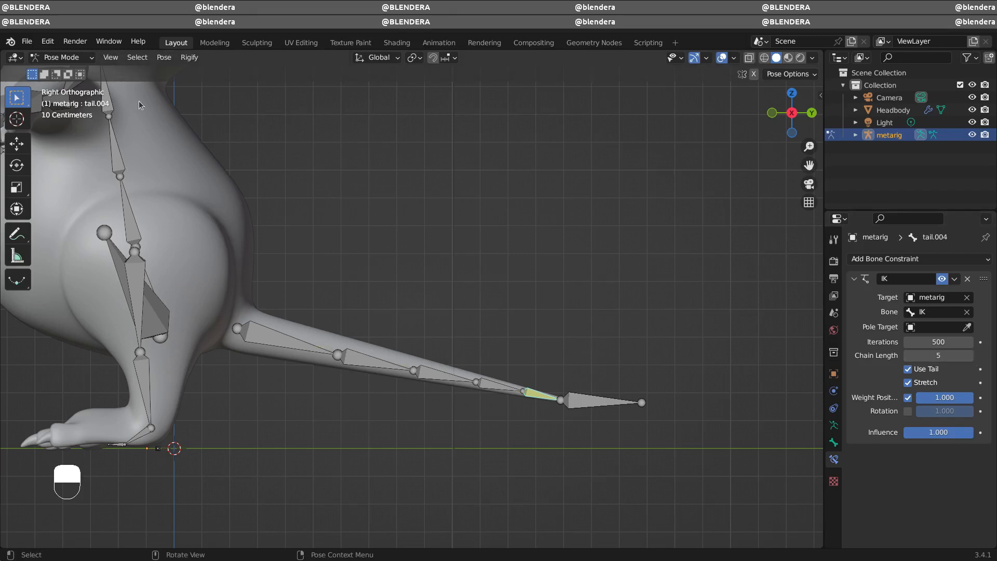
pyautogui.click(62, 58)
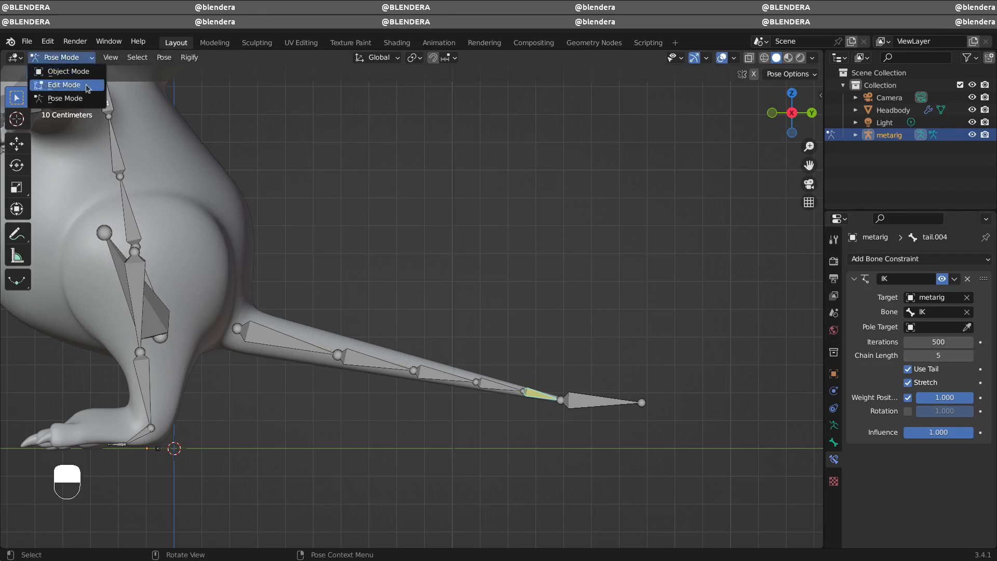
# Test the tail's IK chain by moving the IK bone and tail.004, cancelling each move.
pyautogui.click(605, 401)
pyautogui.press('g')
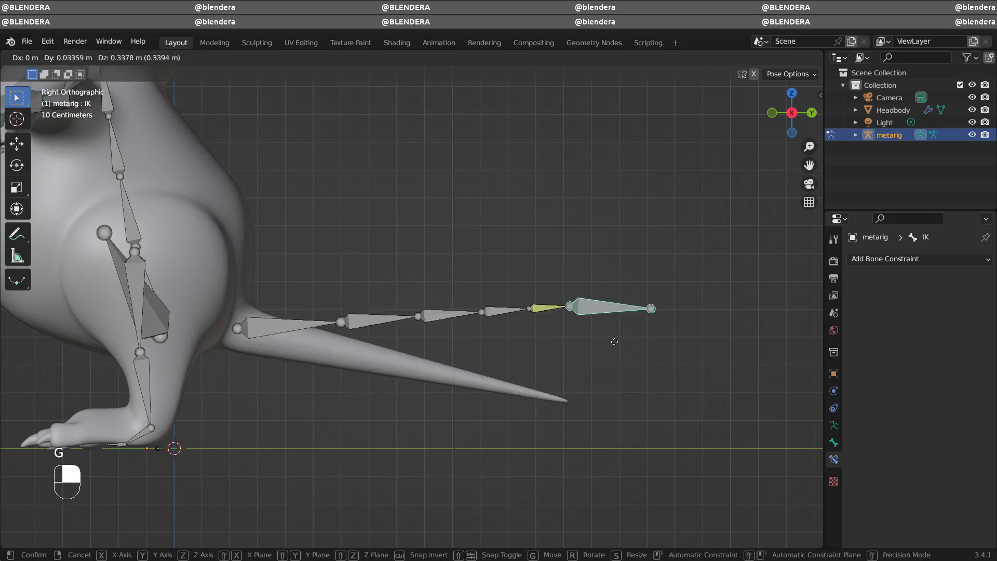
pyautogui.click(615, 407)
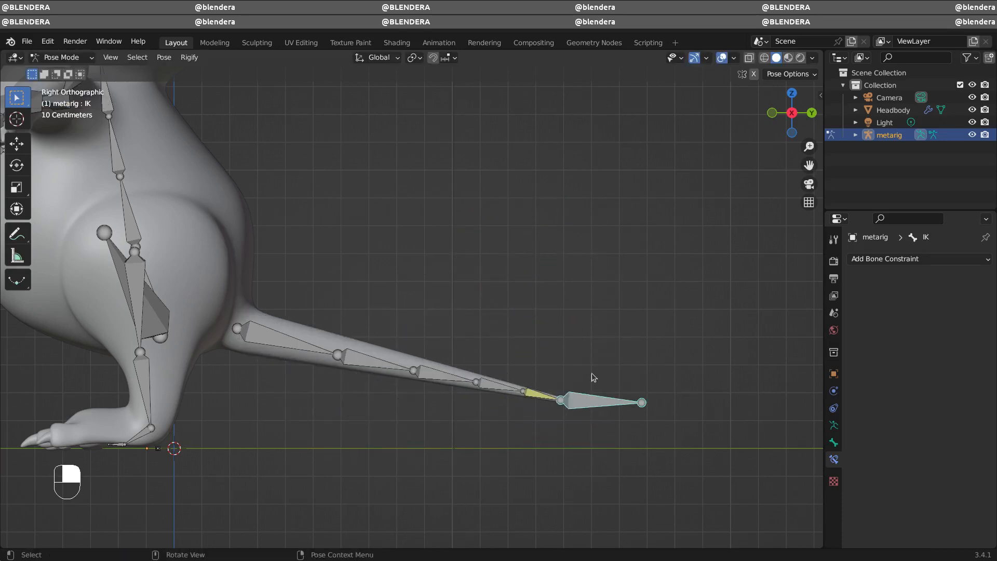
pyautogui.click(547, 394)
pyautogui.press('g')
pyautogui.rightClick(517, 437)
pyautogui.click(600, 400)
pyautogui.click(536, 394)
pyautogui.click(614, 404)
pyautogui.press('g')
pyautogui.rightClick(586, 413)
pyautogui.click(543, 400)
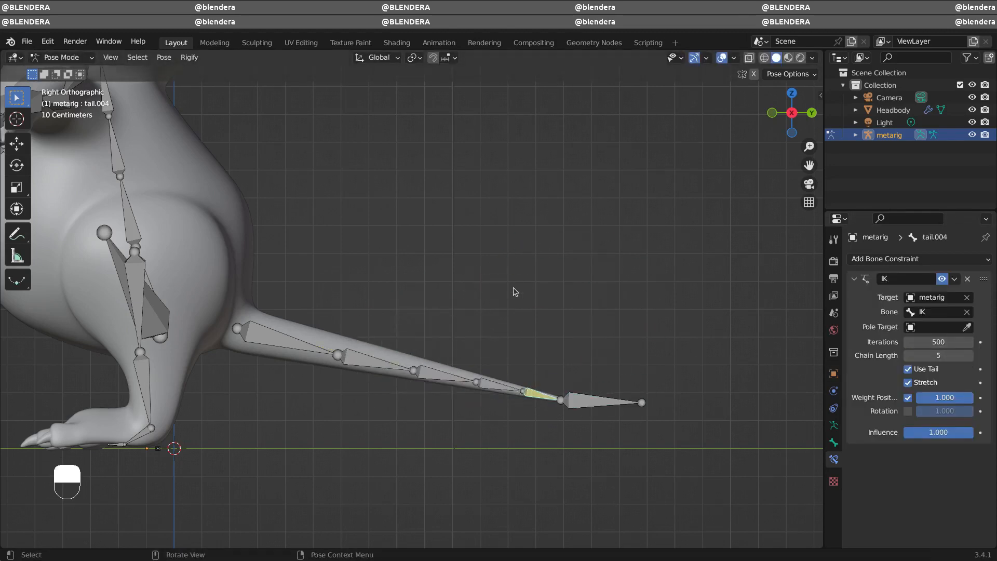
# Switch the metarig to Edit Mode and move the toe.L tip about 0.2 m forward along Y to the toes.
pyautogui.keyDown('ctrl'); pyautogui.moveTo(417, 268); pyautogui.dragTo(415, 244, button='middle'); pyautogui.keyUp('ctrl')
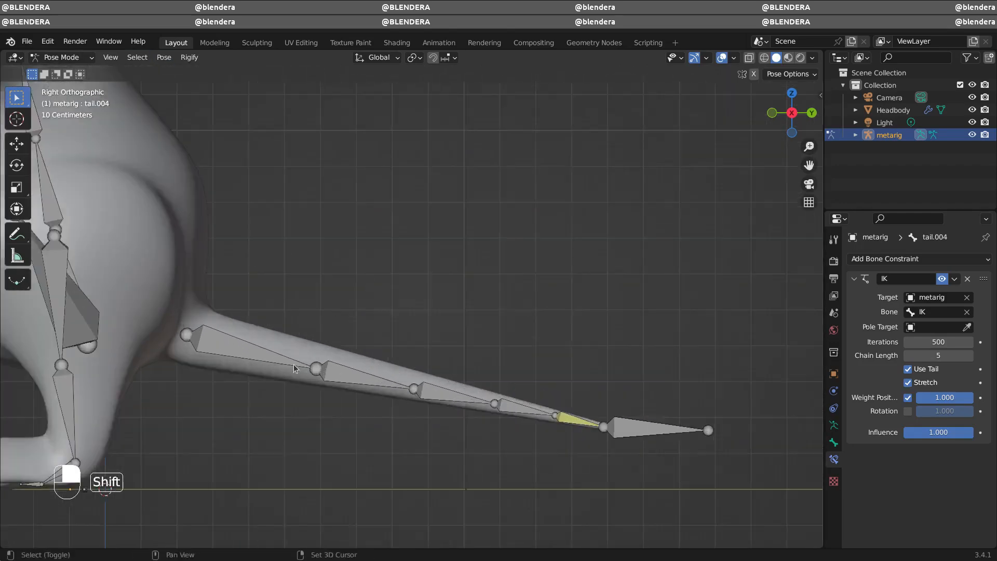
pyautogui.keyDown('shift'); pyautogui.moveTo(294, 363); pyautogui.dragTo(598, 240, button='middle'); pyautogui.keyUp('shift')
pyautogui.keyDown('ctrl'); pyautogui.moveTo(492, 323); pyautogui.dragTo(492, 266, button='middle'); pyautogui.keyUp('ctrl')
pyautogui.keyDown('shift'); pyautogui.moveTo(253, 424); pyautogui.dragTo(321, 378, button='middle'); pyautogui.keyUp('shift')
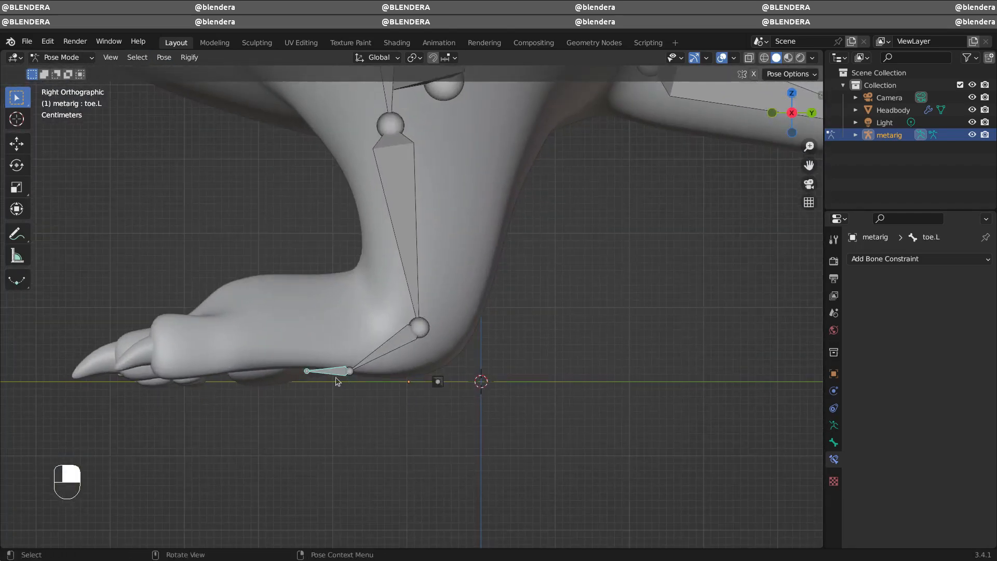
pyautogui.click(86, 59)
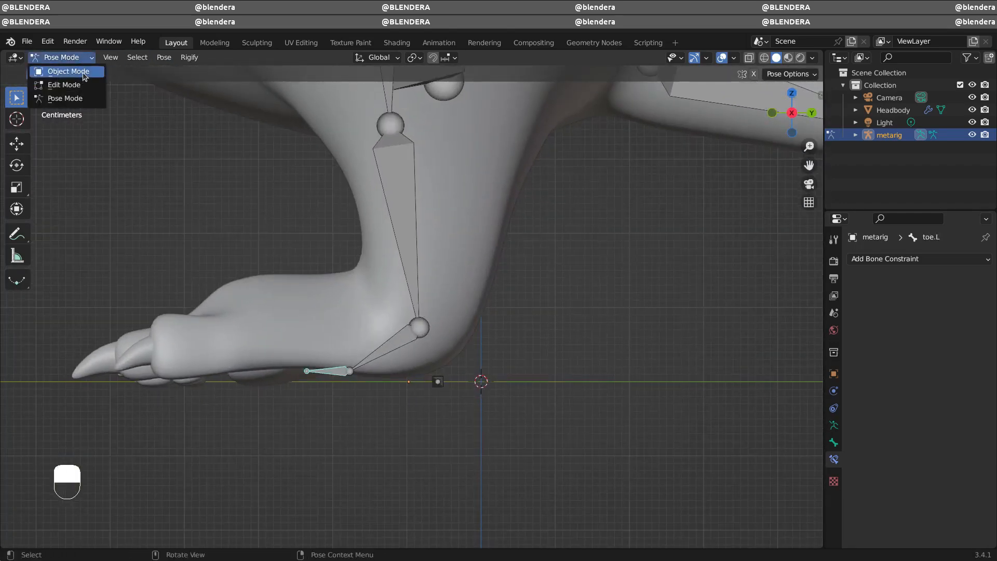
pyautogui.click(81, 85)
pyautogui.press('g')
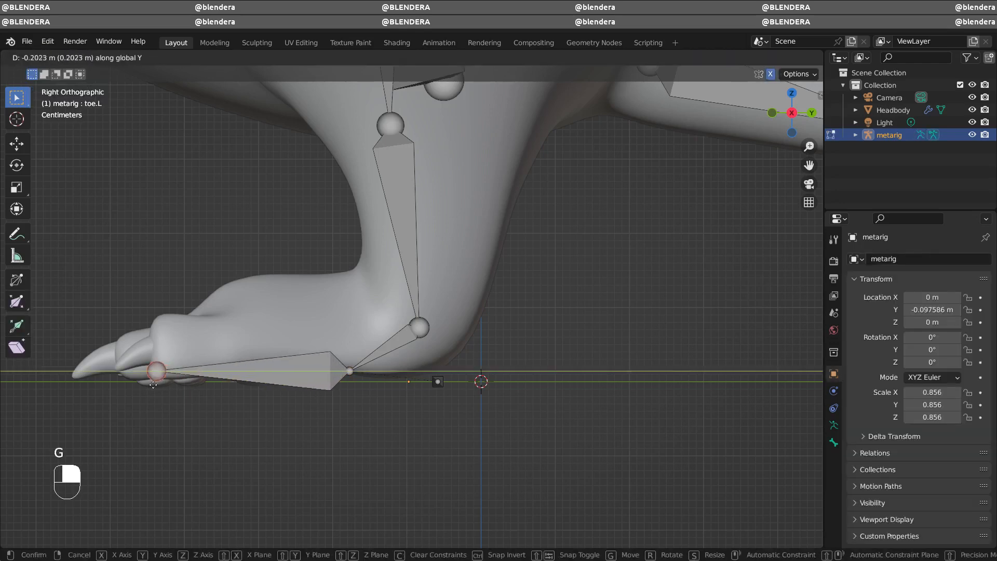
pyautogui.click(352, 369)
# Move the joint between foot.L and toe.L about 0.03 m forward along Y.
pyautogui.click(349, 370)
pyautogui.press('g')
pyautogui.press('y')
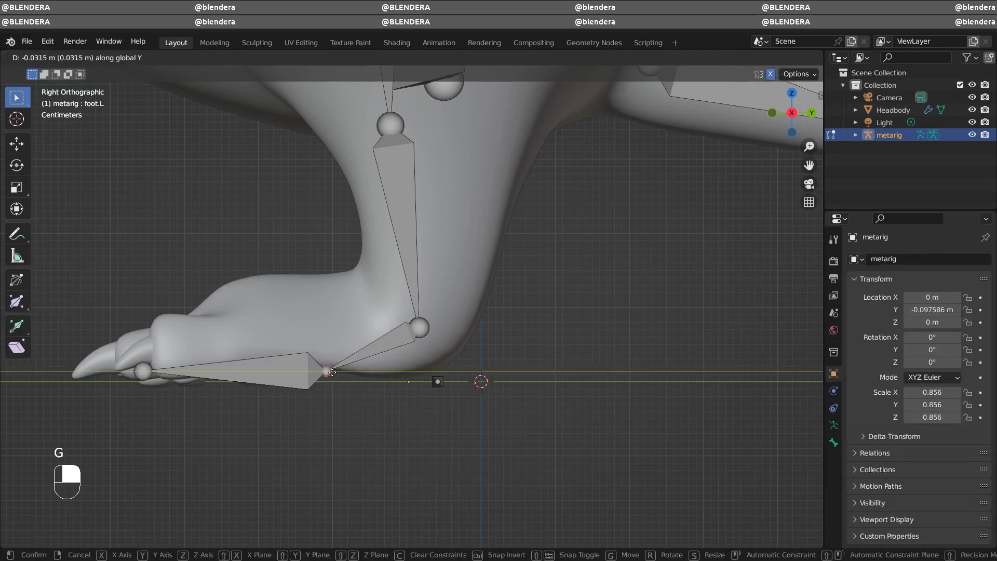
pyautogui.click(336, 362)
# In front view, move the pelvis.L tip about 0.05 m down onto the top of the left thigh bone.
pyautogui.keyDown('ctrl'); pyautogui.moveTo(440, 300); pyautogui.dragTo(441, 336, button='middle'); pyautogui.keyUp('ctrl')
pyautogui.moveTo(473, 295); pyautogui.dragTo(597, 300, button='middle')
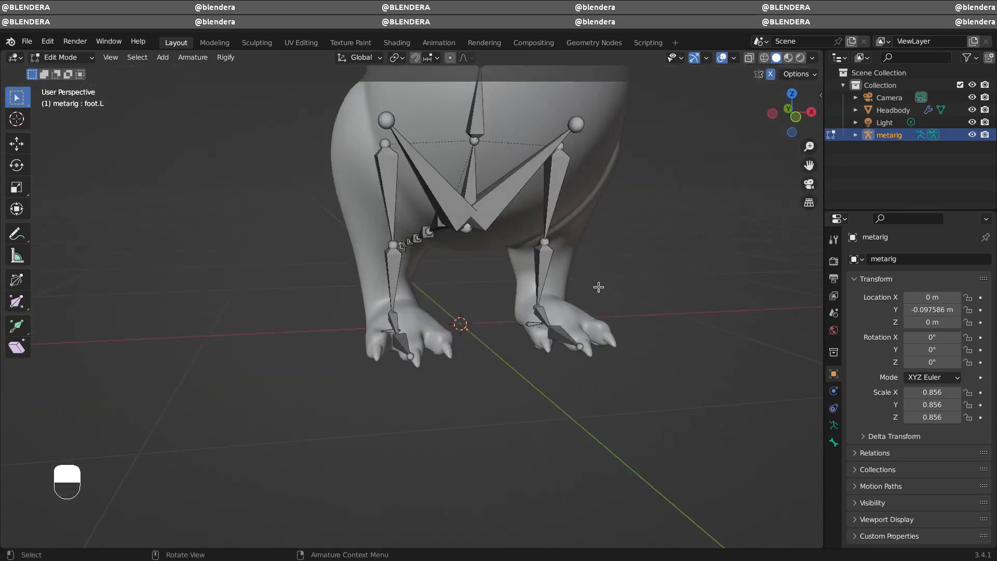
pyautogui.press('KP_1')
pyautogui.scroll(2, 538, 254)
pyautogui.click(535, 230)
pyautogui.press('g')
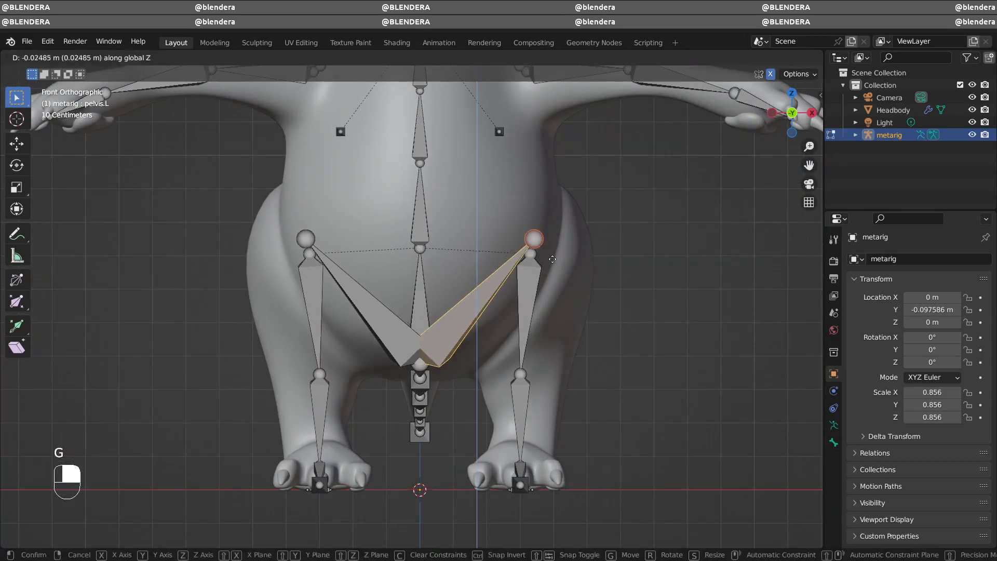
pyautogui.click(540, 233)
pyautogui.press('g')
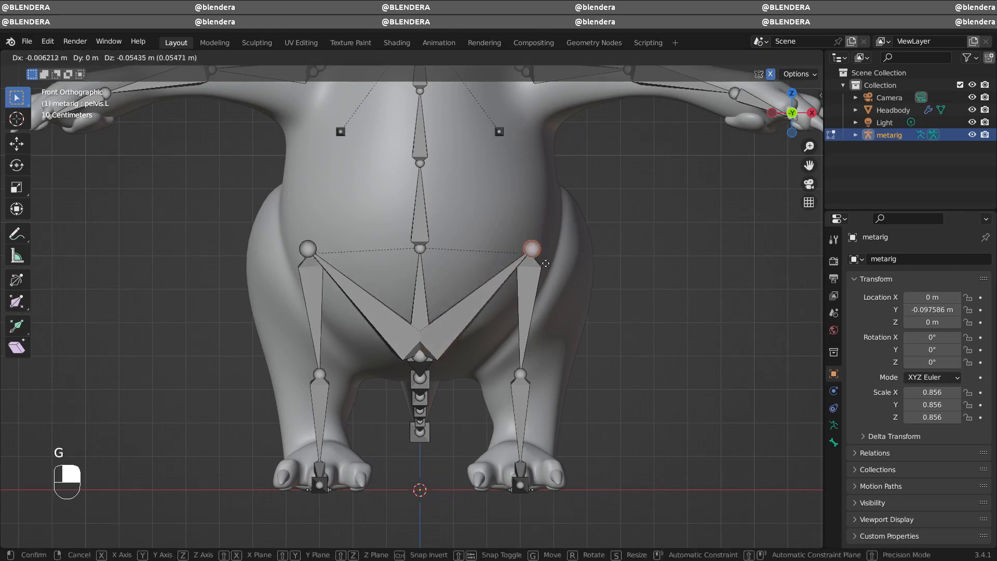
pyautogui.click(543, 263)
# Select the left hip joint, including the pelvis.L tip and thigh head, and move it outward toward the middle of the thigh.
pyautogui.scroll(-1, 532, 264)
pyautogui.moveTo(495, 247); pyautogui.dragTo(540, 269)
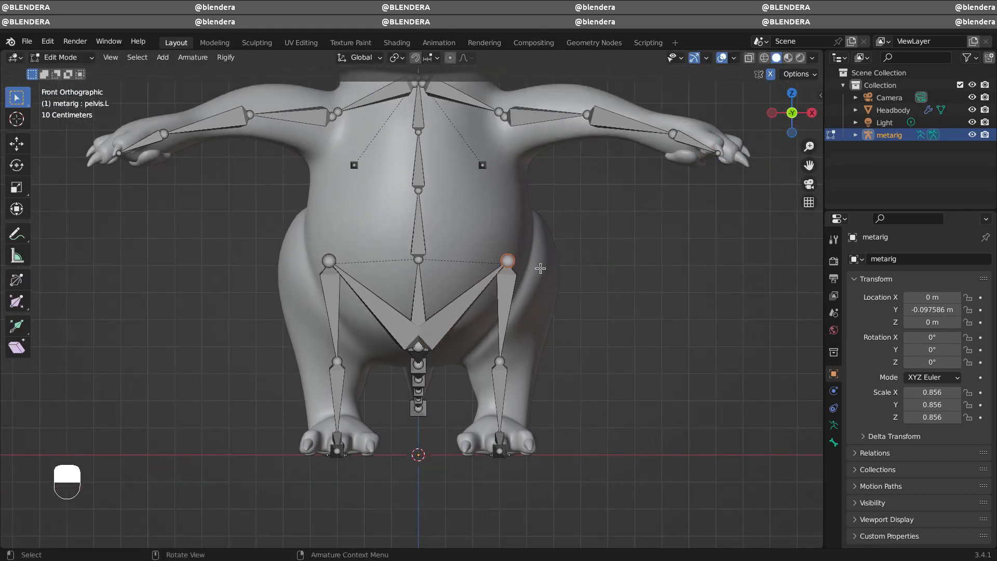
pyautogui.press('g')
pyautogui.click(560, 270)
# Move the left knee joint outward and slightly down in front view, and fine-tune its position inside the leg in side view.
pyautogui.moveTo(493, 349); pyautogui.dragTo(535, 359)
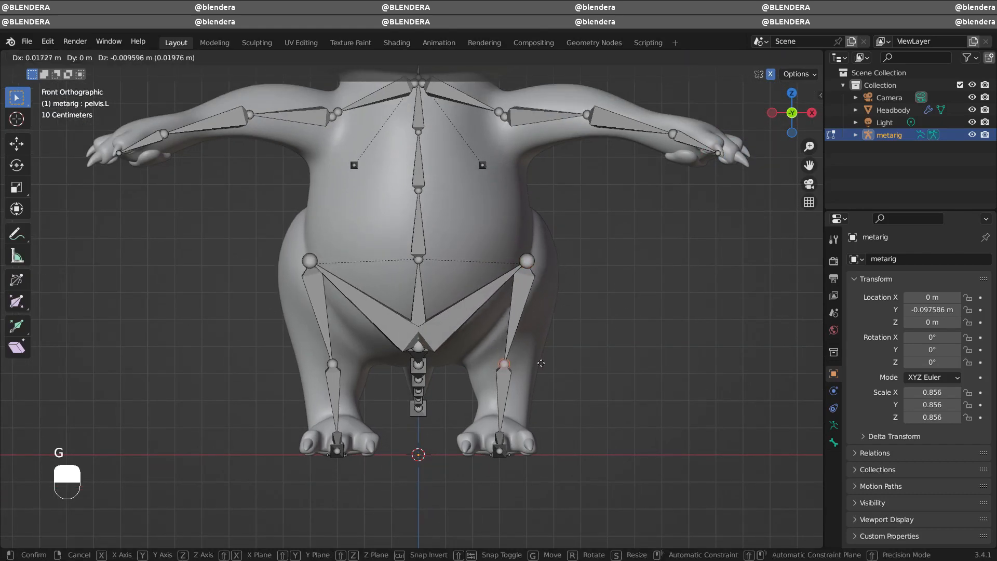
pyautogui.click(538, 372)
pyautogui.moveTo(539, 371); pyautogui.dragTo(423, 372, button='middle')
pyautogui.press('KP_3')
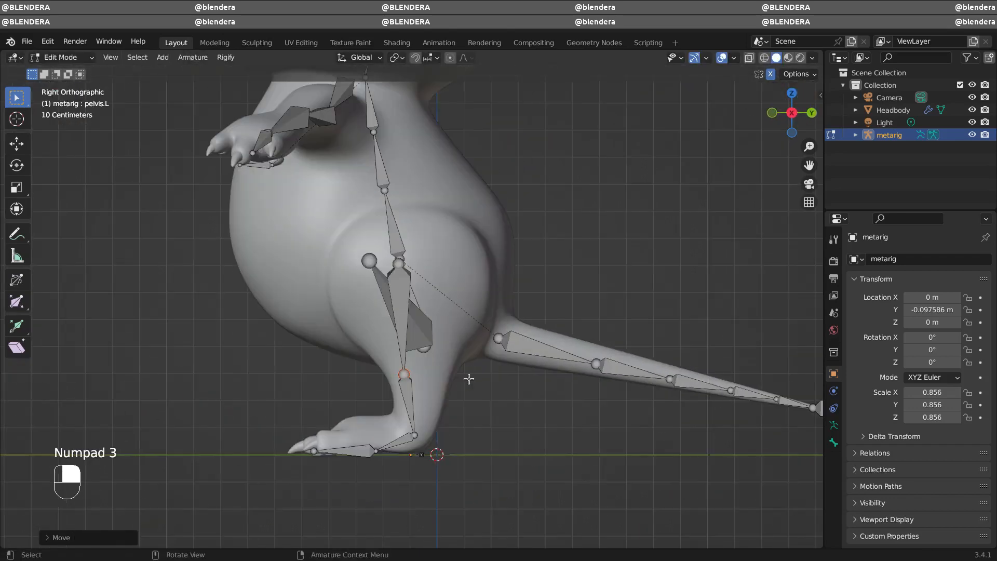
pyautogui.press('g')
pyautogui.click(405, 282)
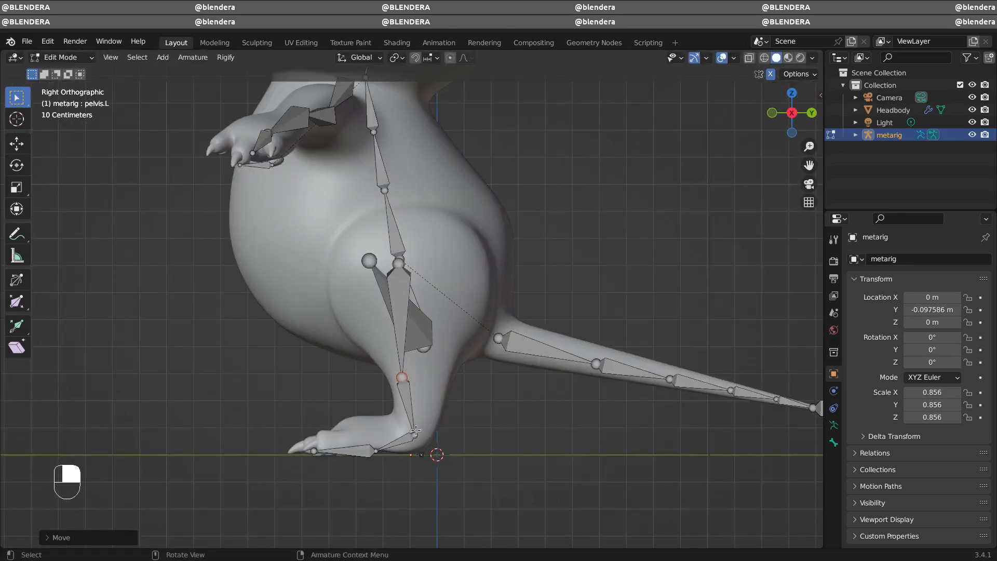
# Nudge the left ankle joint slightly back toward the heel in side view and leave Edit Mode.
pyautogui.press('KP_3')
pyautogui.moveTo(396, 418); pyautogui.dragTo(446, 434)
pyautogui.press('g')
pyautogui.click(452, 437)
pyautogui.keyDown('ctrl'); pyautogui.moveTo(452, 438); pyautogui.dragTo(481, 363, button='middle'); pyautogui.keyUp('ctrl')
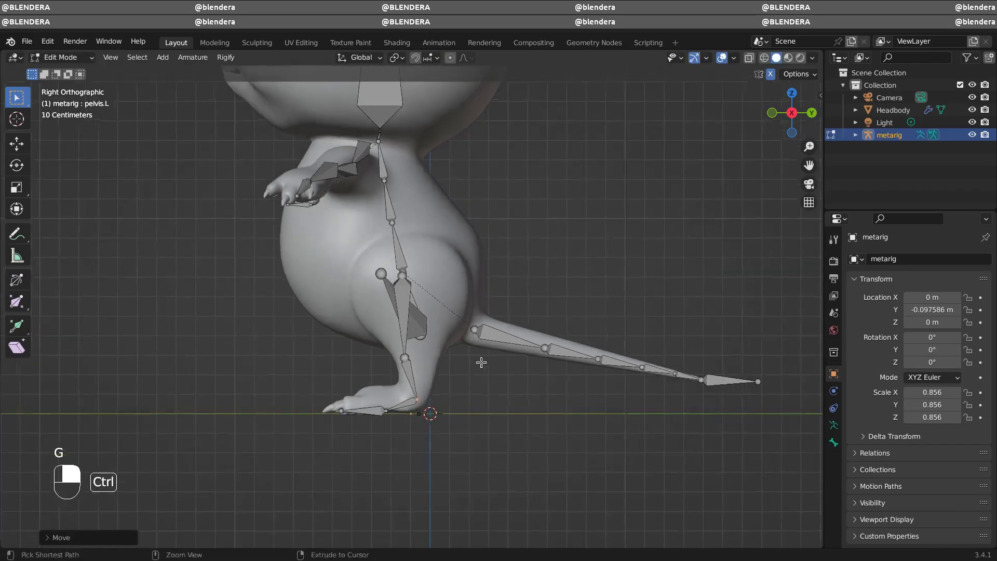
pyautogui.moveTo(439, 232); pyautogui.dragTo(433, 230, button='middle')
pyautogui.press('KP_2')
pyautogui.press('KP_3')
pyautogui.keyDown('shift'); pyautogui.moveTo(463, 108); pyautogui.dragTo(485, 298, button='middle'); pyautogui.keyUp('shift')
pyautogui.press('KP_1')
pyautogui.press('Tab')
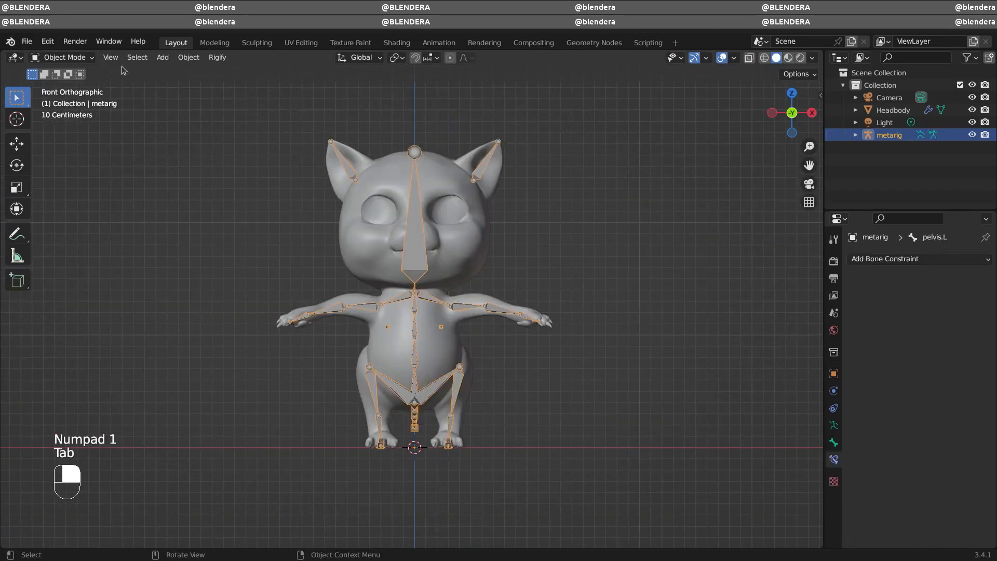
# Try moving the hand.L bone in Pose Mode, cancel the move and return to Object Mode.
pyautogui.click(61, 57)
pyautogui.click(67, 98)
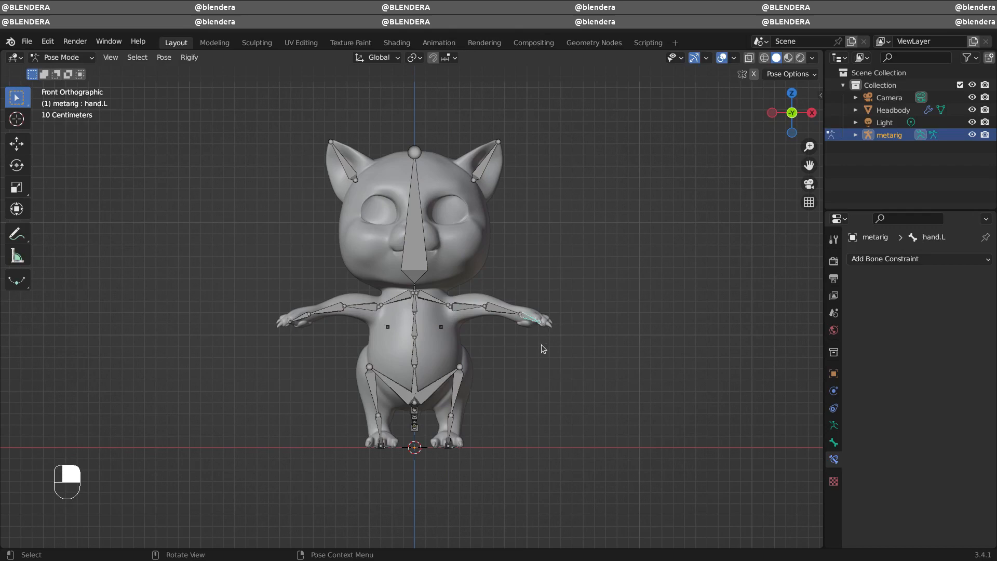
pyautogui.press('g')
pyautogui.rightClick(545, 326)
pyautogui.click(61, 57)
pyautogui.click(66, 73)
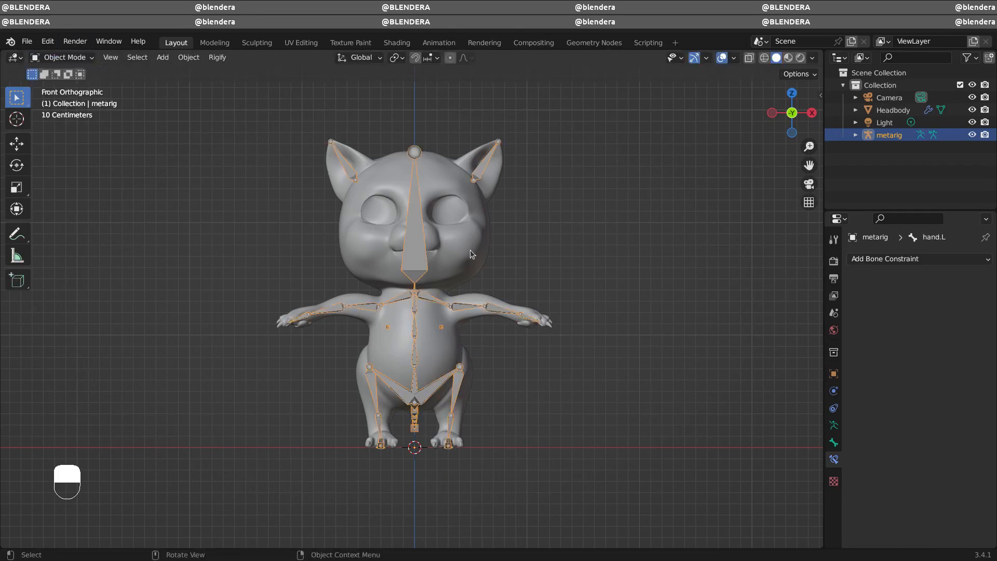
# Add the Headbody mesh to the selection and parent it to the metarig so that the bones deform it.
pyautogui.keyDown('shift'); pyautogui.click(444, 269); pyautogui.keyUp('shift')
pyautogui.rightClick(440, 279)
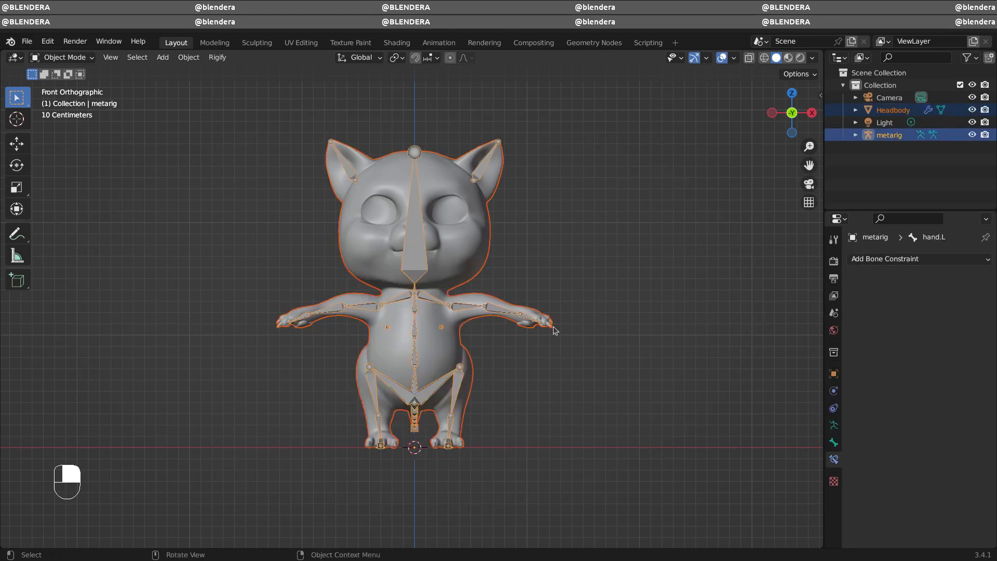
pyautogui.hotkey('ctrl', 'p')
pyautogui.click(483, 415)
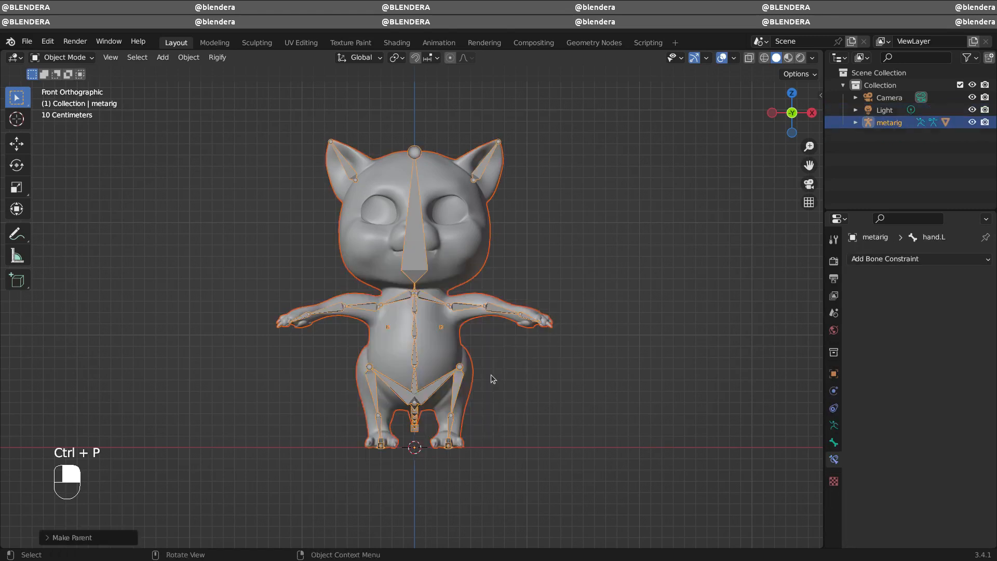
# Put only the metarig in Pose Mode and test the arm by moving hand.L and rotating upper_arm.L, cancelling the rotation.
pyautogui.click(469, 254)
pyautogui.click(419, 272)
pyautogui.click(61, 57)
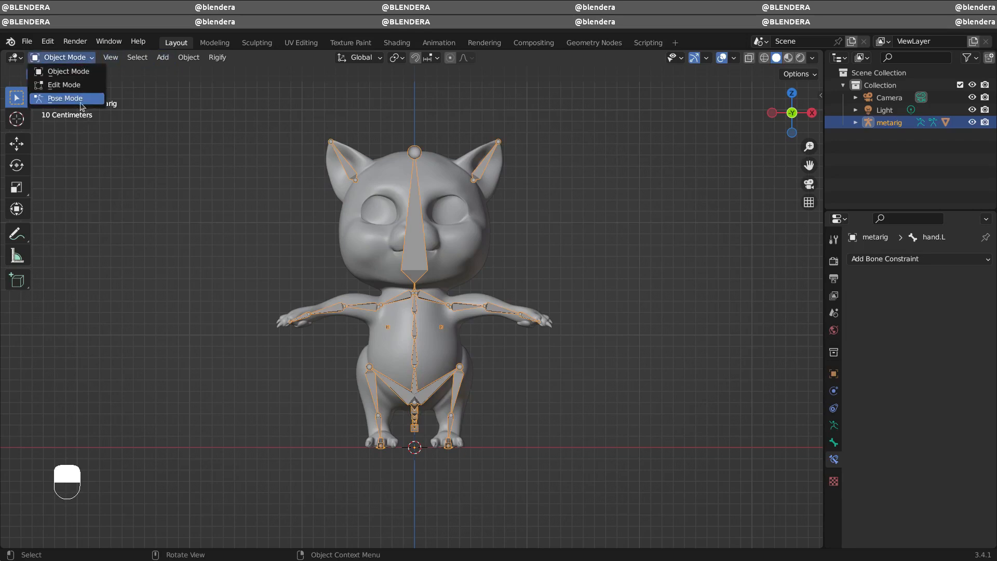
pyautogui.click(66, 95)
pyautogui.click(520, 316)
pyautogui.press('g')
pyautogui.click(540, 334)
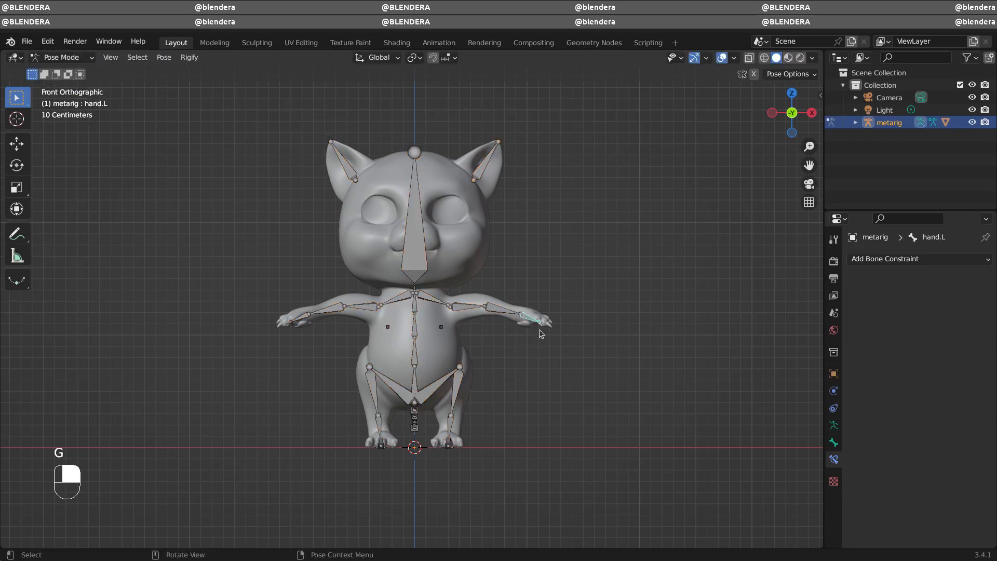
pyautogui.click(469, 307)
pyautogui.press('r')
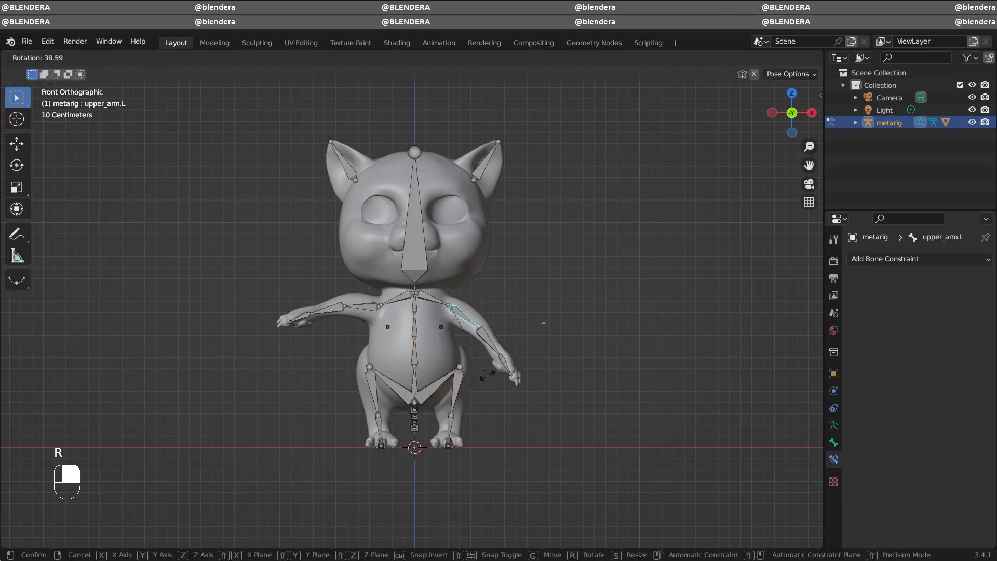
pyautogui.rightClick(498, 336)
# Test the mesh deformation by rotating the head bone spine.006, ear.L and shin.L, cancelling each rotation.
pyautogui.press('r')
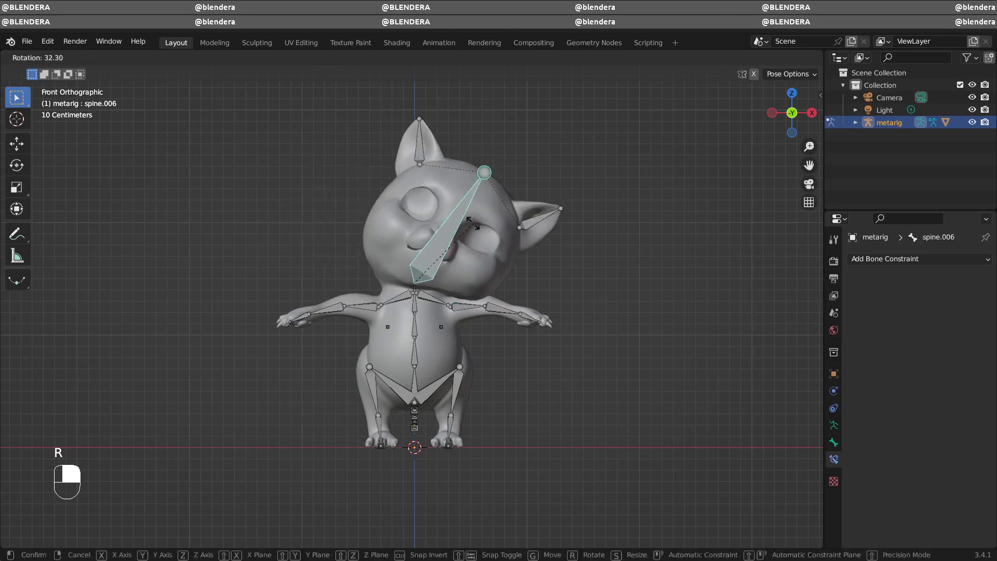
pyautogui.rightClick(437, 209)
pyautogui.click(491, 172)
pyautogui.press('r')
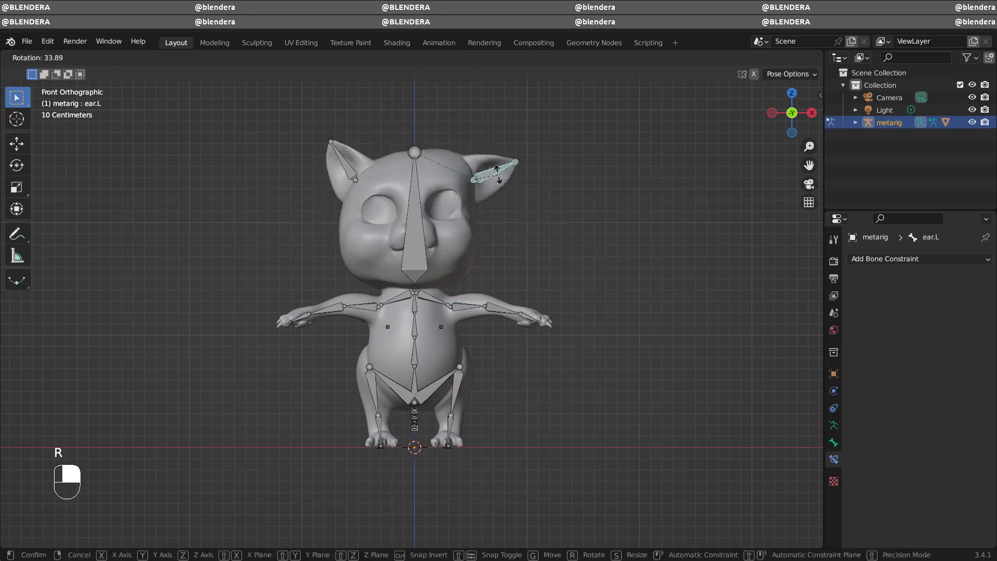
pyautogui.rightClick(442, 413)
pyautogui.press('KP_3')
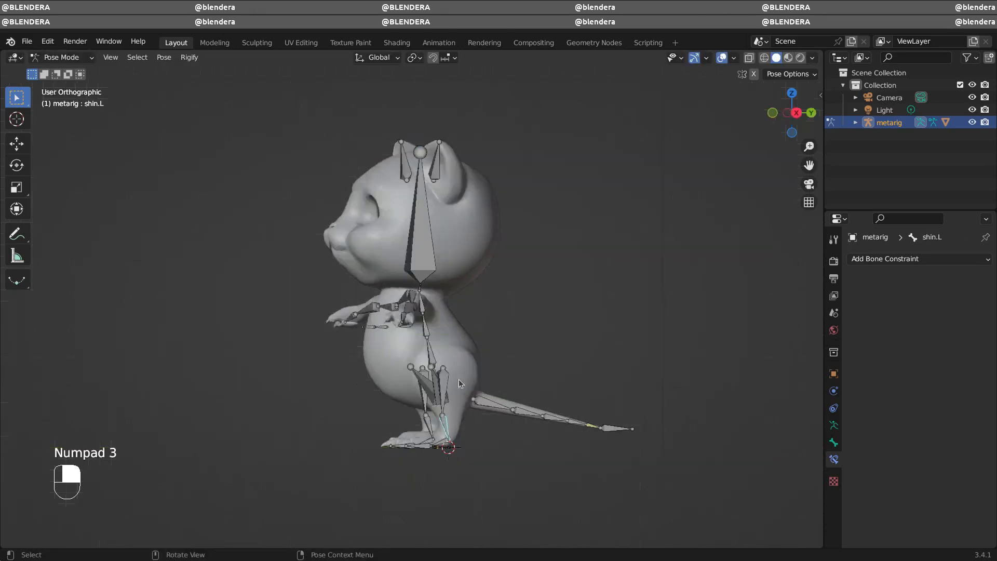
pyautogui.press('r')
pyautogui.rightClick(439, 435)
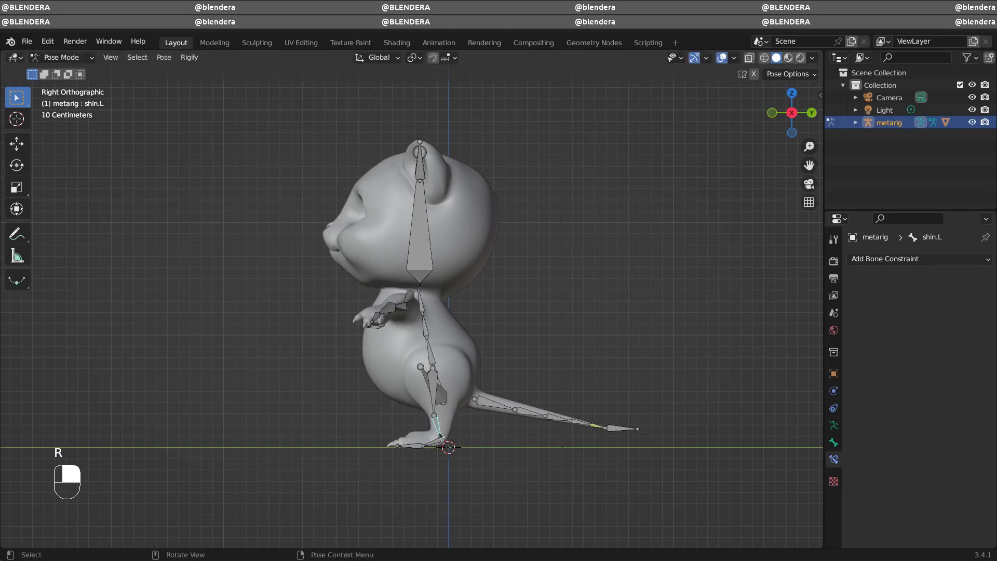
# Return the metarig to Object Mode, add Headbody to the selection as the active object and switch it to Weight Paint mode.
pyautogui.press('KP_1')
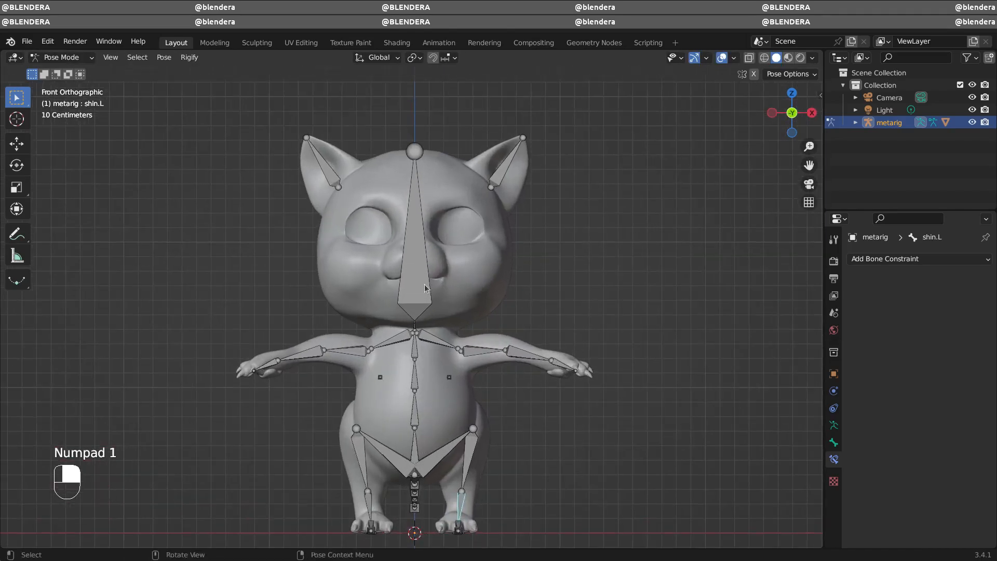
pyautogui.click(78, 58)
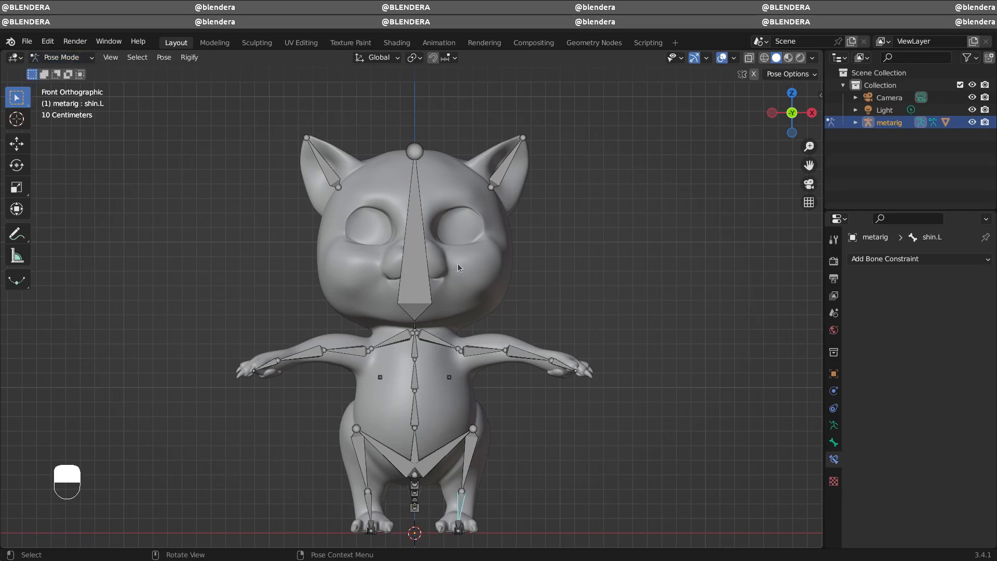
pyautogui.click(78, 58)
pyautogui.click(77, 71)
pyautogui.keyDown('shift'); pyautogui.click(426, 283); pyautogui.keyUp('shift')
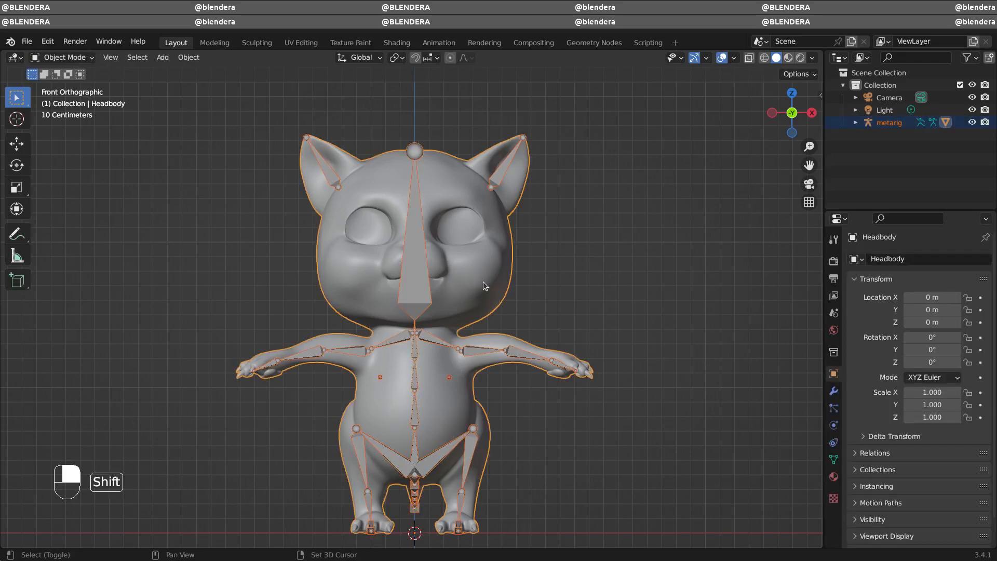
pyautogui.click(63, 57)
pyautogui.click(62, 126)
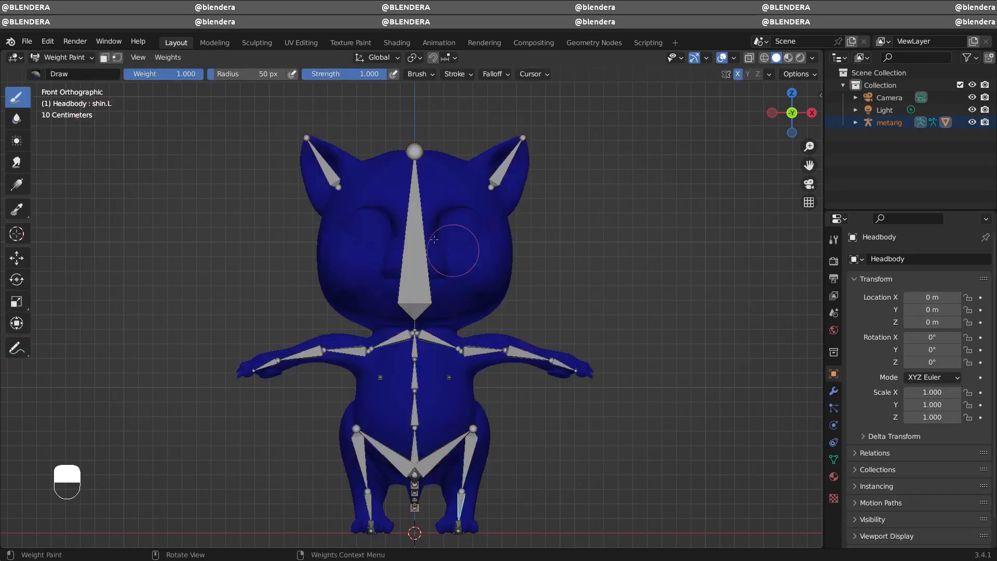
# Select the ear.L bone, set the brush weight to 0 and erase its influence from the face.
pyautogui.keyDown('shift'); pyautogui.click(418, 259); pyautogui.keyUp('shift')
pyautogui.keyDown('shift'); pyautogui.click(506, 166); pyautogui.keyUp('shift')
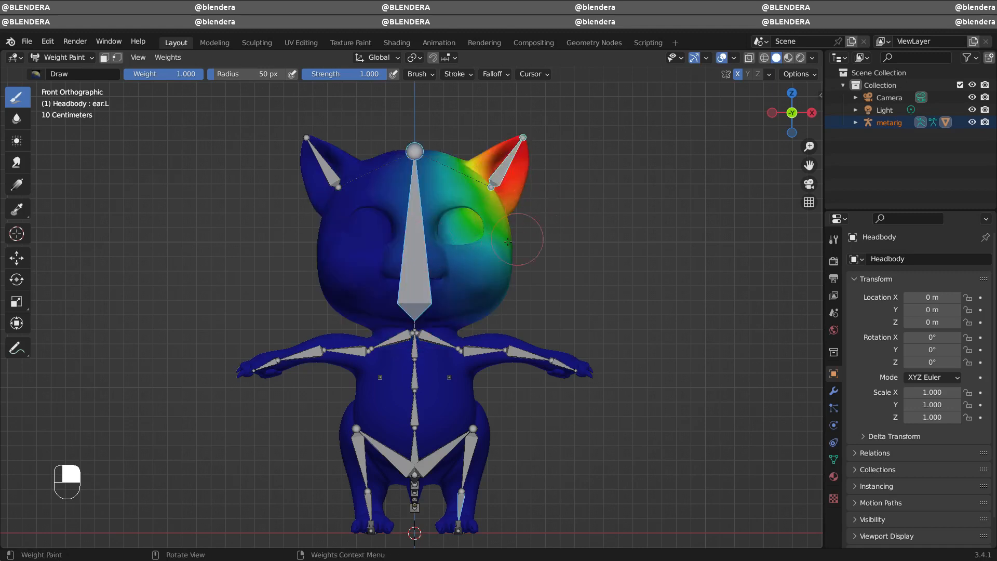
pyautogui.moveTo(501, 253); pyautogui.dragTo(447, 219)
pyautogui.hotkey('ctrl', 'z')
pyautogui.write('0')
pyautogui.press('Return')
pyautogui.moveTo(513, 258)
pyautogui.mouseDown()
pyautogui.moveTo(455, 280)
pyautogui.moveTo(476, 224)
pyautogui.moveTo(436, 166)
pyautogui.moveTo(484, 244)
pyautogui.moveTo(507, 236)
pyautogui.moveTo(454, 165)
pyautogui.moveTo(479, 211)
pyautogui.mouseUp()
# Erase the ear.L weights from the side, back and top of the head, leaving the ear itself weighted.
pyautogui.moveTo(479, 211); pyautogui.dragTo(343, 217, button='middle')
pyautogui.click(424, 78)
pyautogui.click(409, 145)
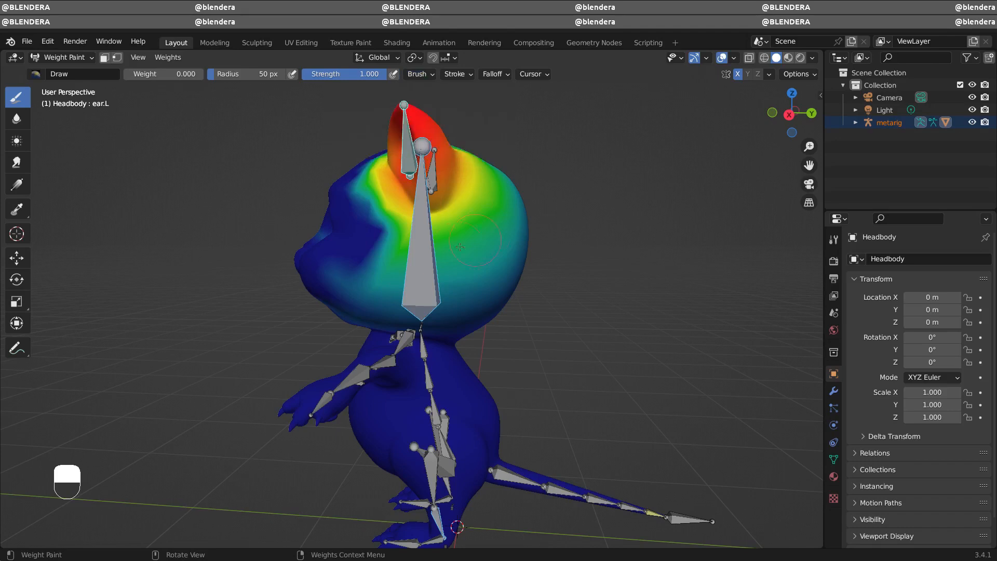
pyautogui.moveTo(379, 270)
pyautogui.mouseDown()
pyautogui.moveTo(328, 274)
pyautogui.moveTo(503, 240)
pyautogui.moveTo(547, 213)
pyautogui.mouseUp()
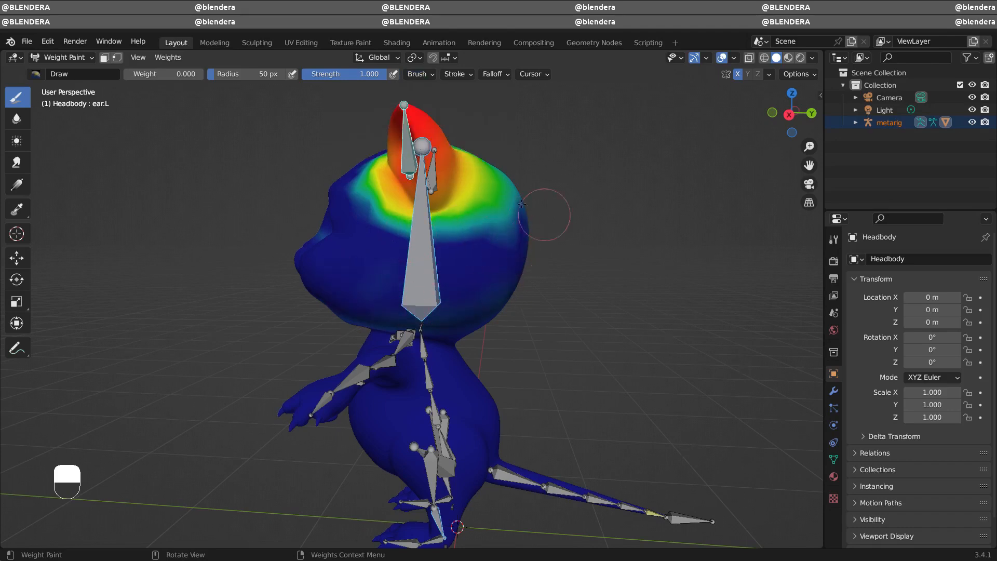
pyautogui.moveTo(547, 214); pyautogui.dragTo(400, 223, button='middle')
pyautogui.moveTo(400, 194)
pyautogui.mouseDown()
pyautogui.moveTo(383, 220)
pyautogui.moveTo(401, 174)
pyautogui.moveTo(460, 167)
pyautogui.mouseUp()
pyautogui.moveTo(448, 168)
pyautogui.mouseDown(button='middle')
pyautogui.moveTo(462, 188)
pyautogui.moveTo(444, 217)
pyautogui.mouseUp(button='middle')
pyautogui.moveTo(364, 215)
pyautogui.mouseDown()
pyautogui.moveTo(333, 306)
pyautogui.moveTo(328, 267)
pyautogui.mouseUp()
pyautogui.moveTo(403, 197); pyautogui.dragTo(451, 145, button='middle')
pyautogui.moveTo(387, 200); pyautogui.dragTo(393, 137)
# Lower the Subdivision viewport level to 1 and strengthen the ear.L weights on the ear with brush weight 1, undoing the last stroke.
pyautogui.click(834, 391)
pyautogui.click(909, 312)
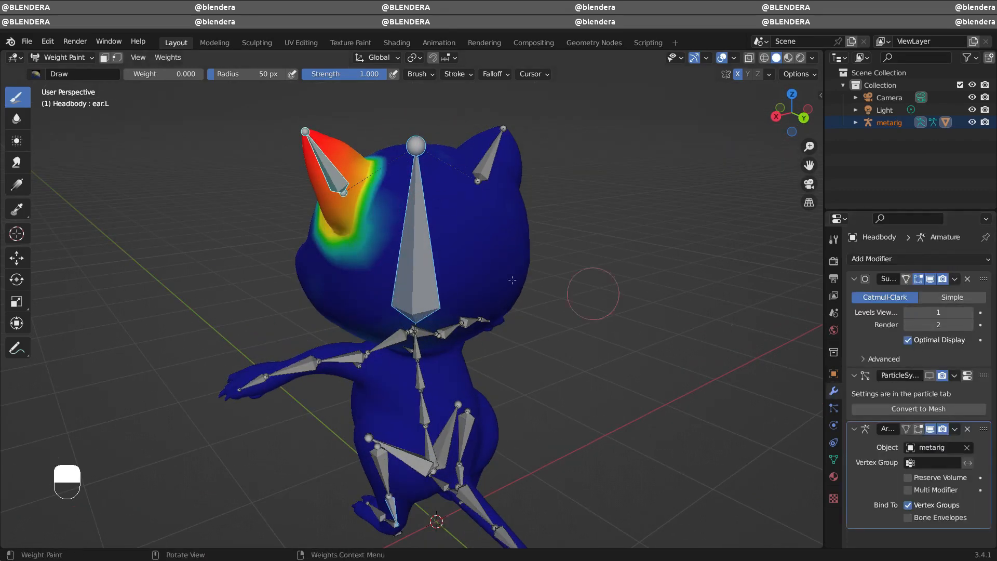
pyautogui.moveTo(343, 241); pyautogui.dragTo(379, 246, button='middle')
pyautogui.moveTo(371, 265); pyautogui.dragTo(328, 229)
pyautogui.moveTo(340, 234); pyautogui.dragTo(479, 273, button='middle')
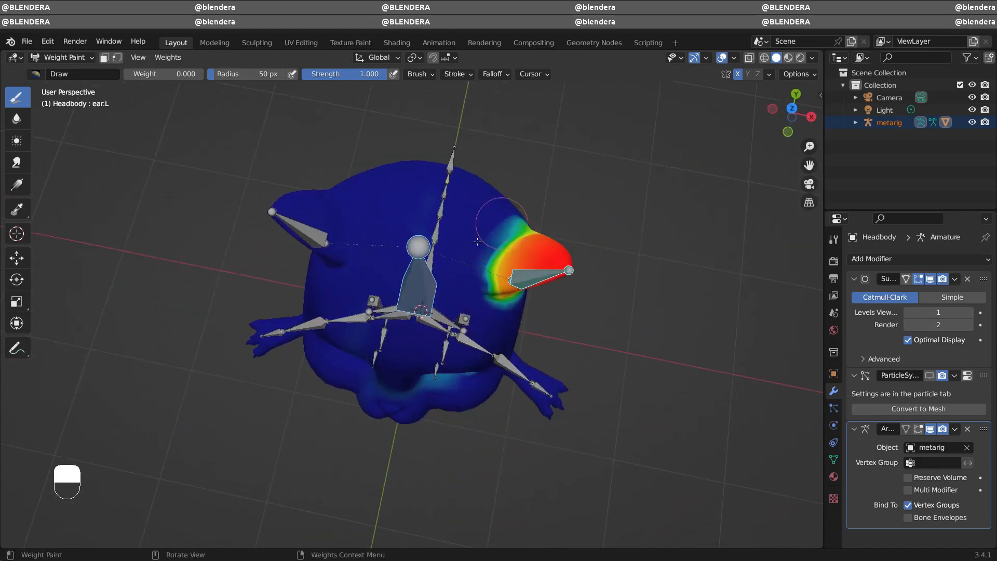
pyautogui.moveTo(494, 229)
pyautogui.mouseDown(button='middle')
pyautogui.moveTo(512, 291)
pyautogui.moveTo(482, 216)
pyautogui.mouseUp(button='middle')
pyautogui.press('KP_1')
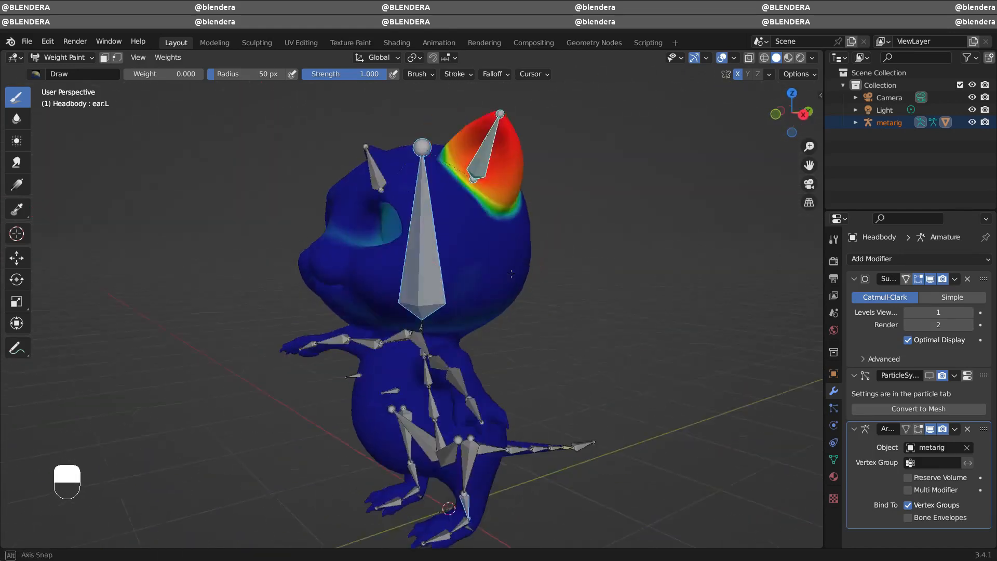
pyautogui.hotkey('ctrl', 'z')
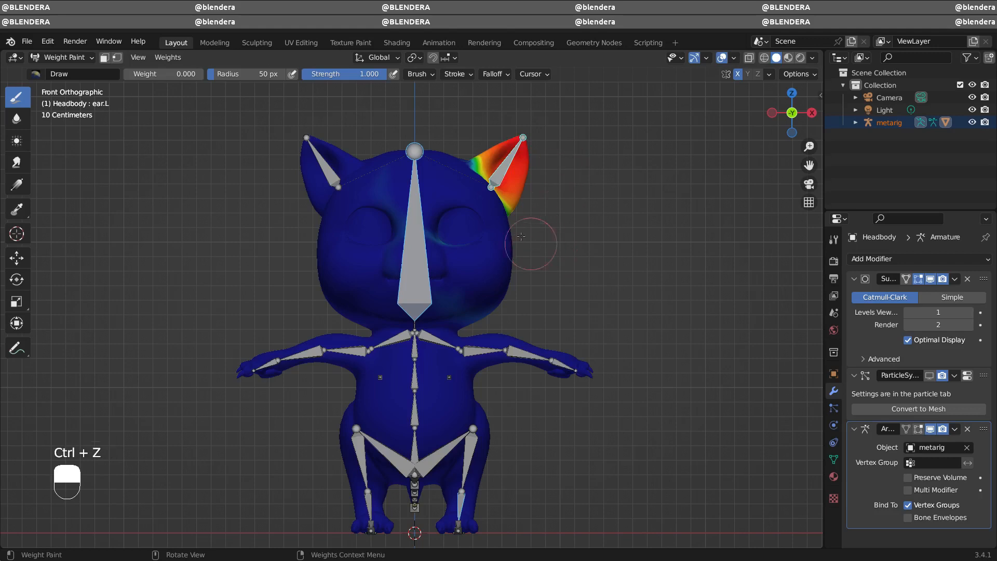
# Display the ear.R bone's weights and examine them from the front.
pyautogui.keyDown('shift'); pyautogui.click(325, 168); pyautogui.keyUp('shift')
pyautogui.moveTo(470, 240); pyautogui.dragTo(462, 249, button='middle')
pyautogui.press('KP_1')
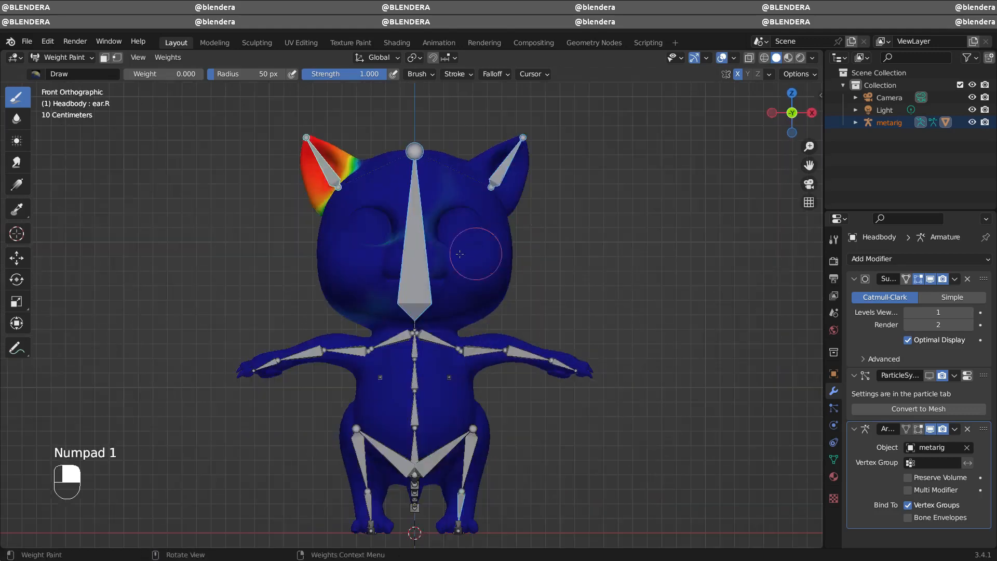
# Select the head bone spine.006 and paint weight 1 over the face and the side of the head.
pyautogui.keyDown('shift'); pyautogui.click(441, 268); pyautogui.keyUp('shift')
pyautogui.moveTo(448, 229); pyautogui.dragTo(464, 254)
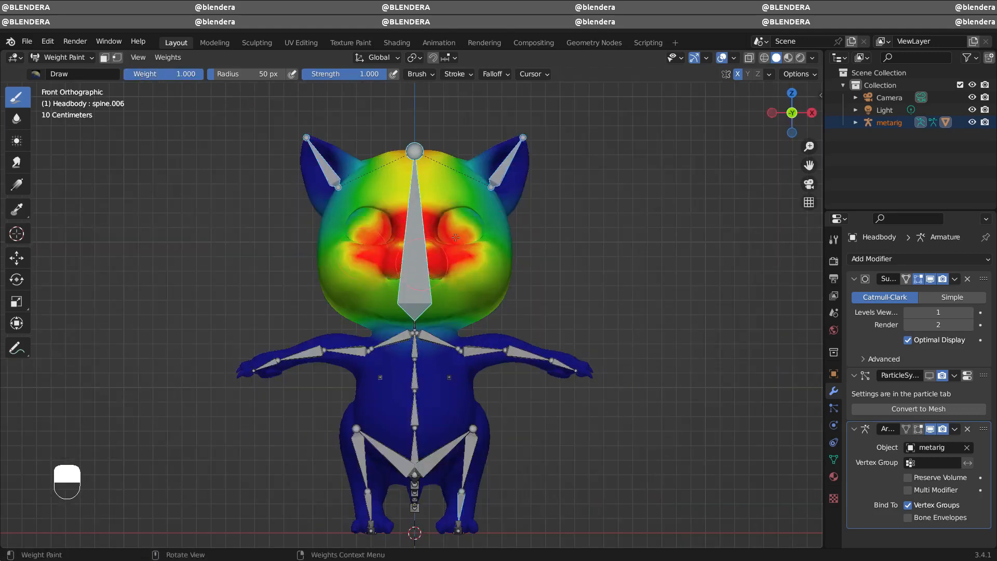
pyautogui.moveTo(470, 244); pyautogui.dragTo(356, 246, button='middle')
pyautogui.moveTo(374, 249); pyautogui.dragTo(473, 249)
pyautogui.click(431, 77)
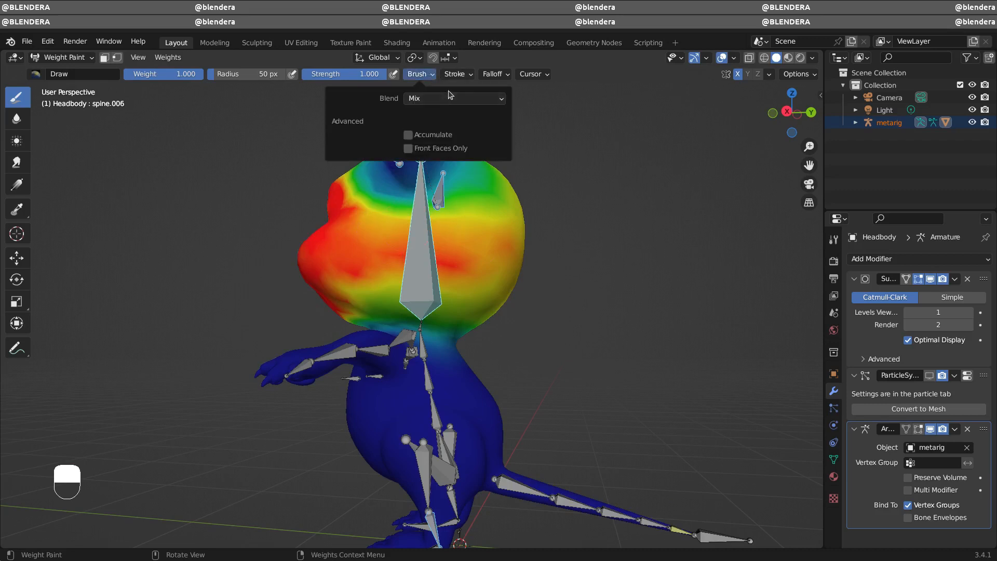
pyautogui.moveTo(443, 81)
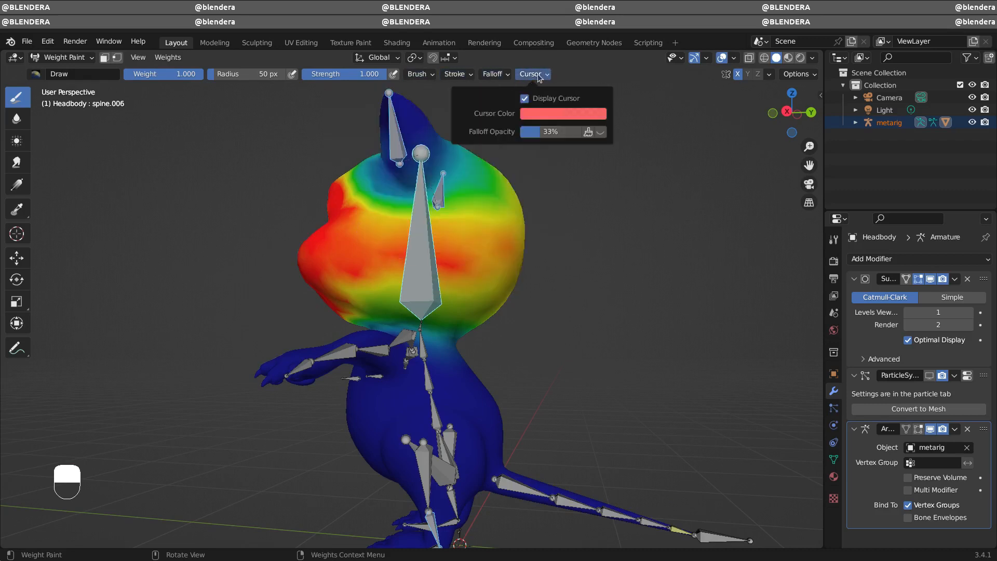
pyautogui.moveTo(480, 276)
pyautogui.mouseDown()
pyautogui.moveTo(496, 248)
pyautogui.moveTo(452, 212)
pyautogui.moveTo(495, 219)
pyautogui.moveTo(460, 285)
pyautogui.moveTo(462, 312)
pyautogui.moveTo(520, 270)
pyautogui.mouseUp()
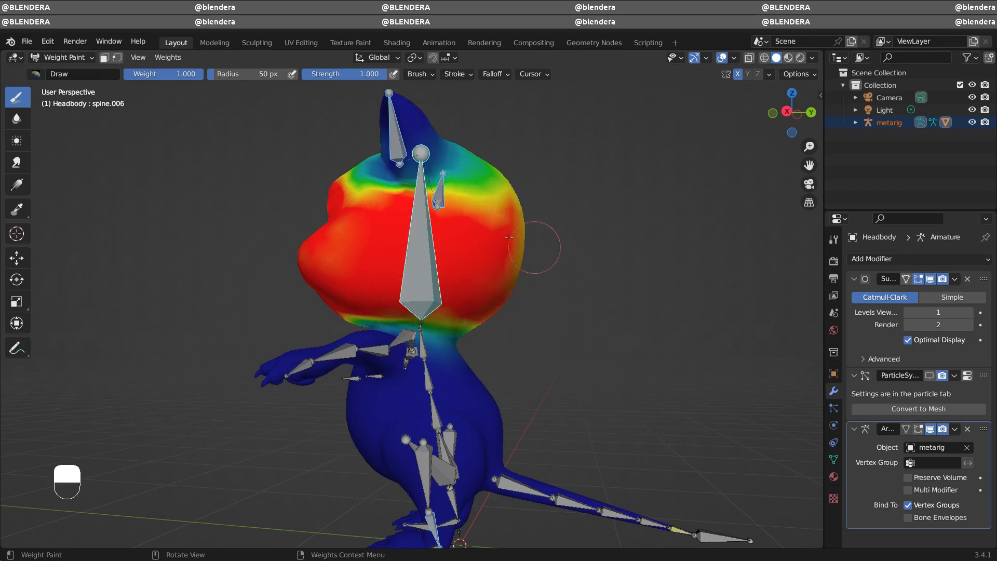
# Paint full spine.006 weight over the back, forehead and top of the head up to the ears.
pyautogui.moveTo(541, 244); pyautogui.dragTo(500, 274, button='middle')
pyautogui.moveTo(500, 275)
pyautogui.mouseDown()
pyautogui.moveTo(441, 213)
pyautogui.moveTo(506, 273)
pyautogui.mouseUp()
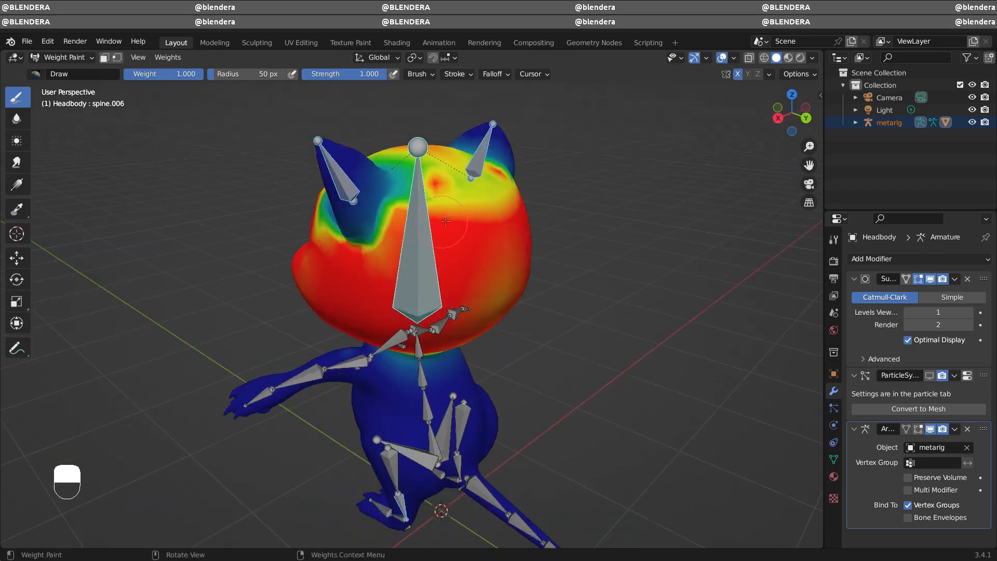
pyautogui.press('KP_1')
pyautogui.moveTo(395, 171); pyautogui.dragTo(389, 177)
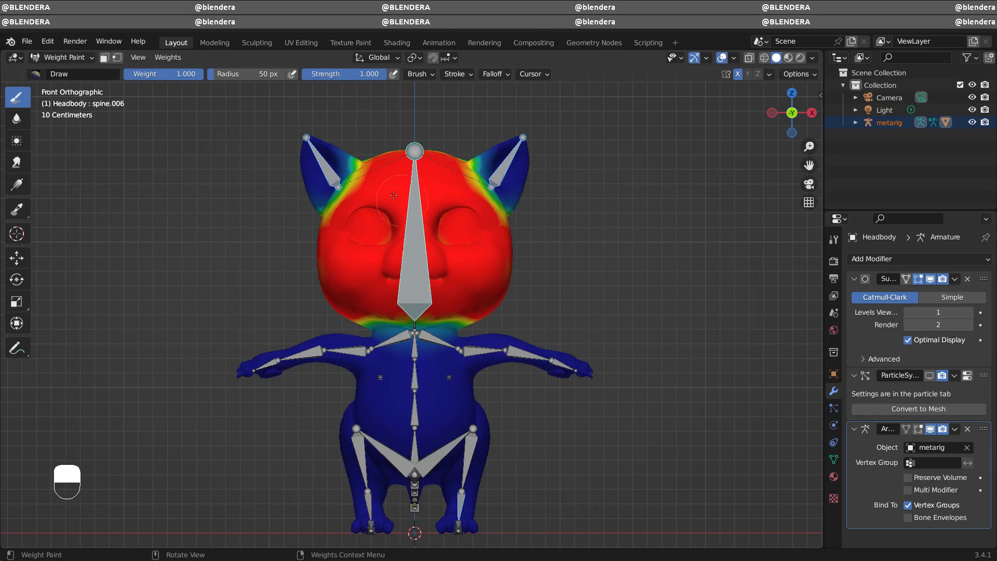
pyautogui.moveTo(346, 272); pyautogui.dragTo(527, 232, button='middle')
pyautogui.press('KP_7')
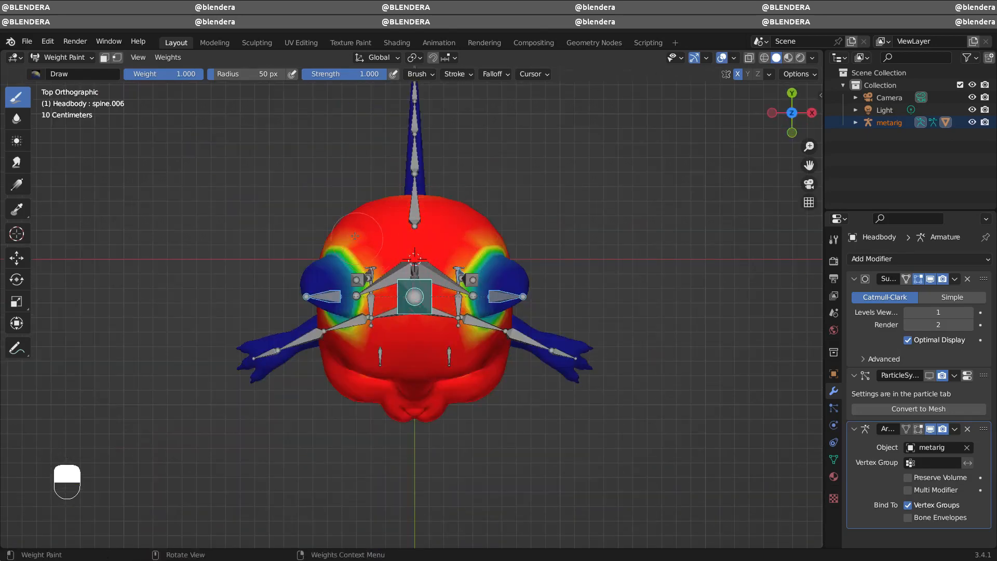
pyautogui.moveTo(484, 230); pyautogui.dragTo(425, 223, button='middle')
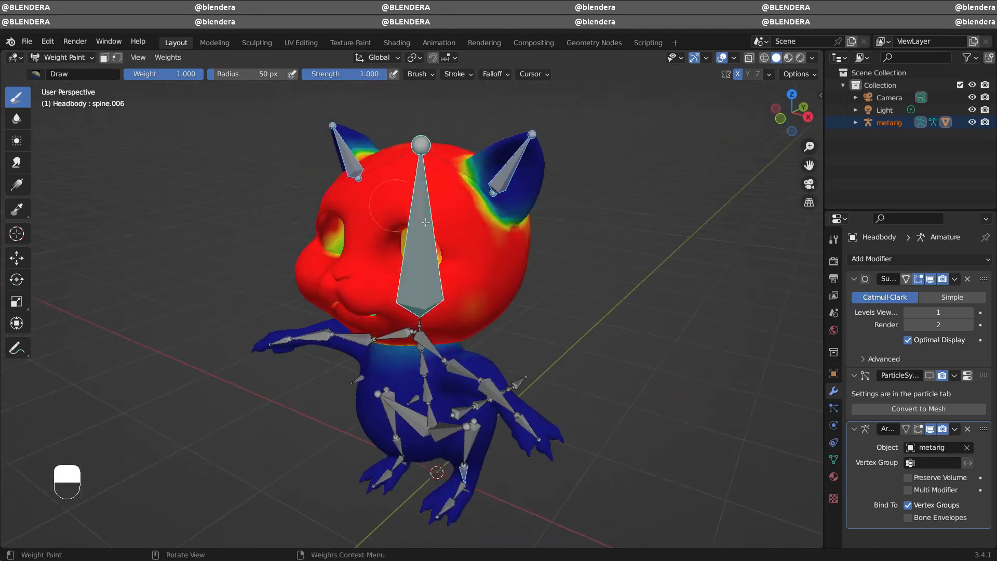
# Fill the remaining spine.006 weights under the jaw and at the back of the head, using wireframe shading.
pyautogui.moveTo(355, 244); pyautogui.dragTo(439, 207, button='middle')
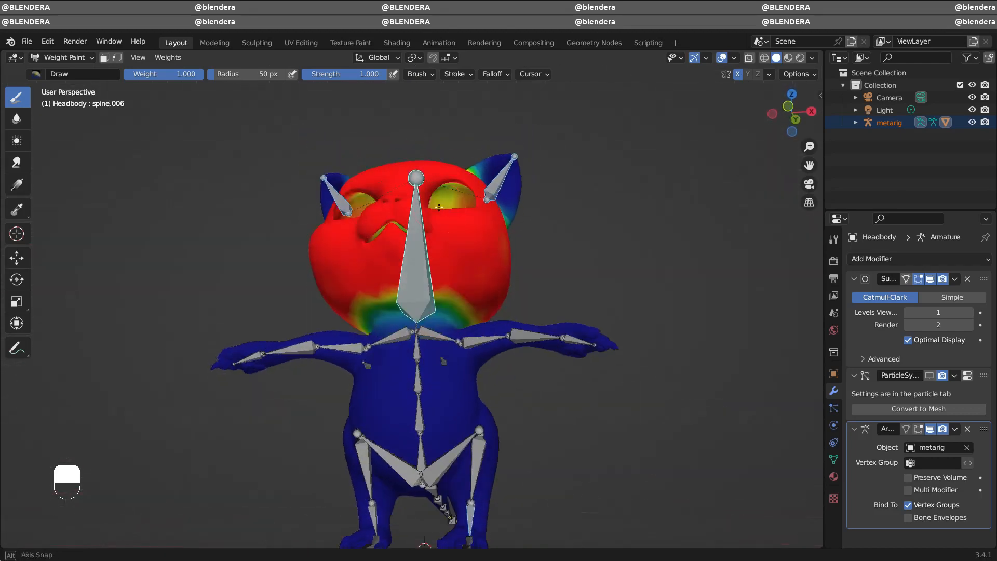
pyautogui.moveTo(387, 303); pyautogui.dragTo(410, 325, button='middle')
pyautogui.moveTo(478, 231)
pyautogui.mouseDown(button='middle')
pyautogui.moveTo(480, 307)
pyautogui.moveTo(426, 306)
pyautogui.moveTo(540, 307)
pyautogui.mouseUp(button='middle')
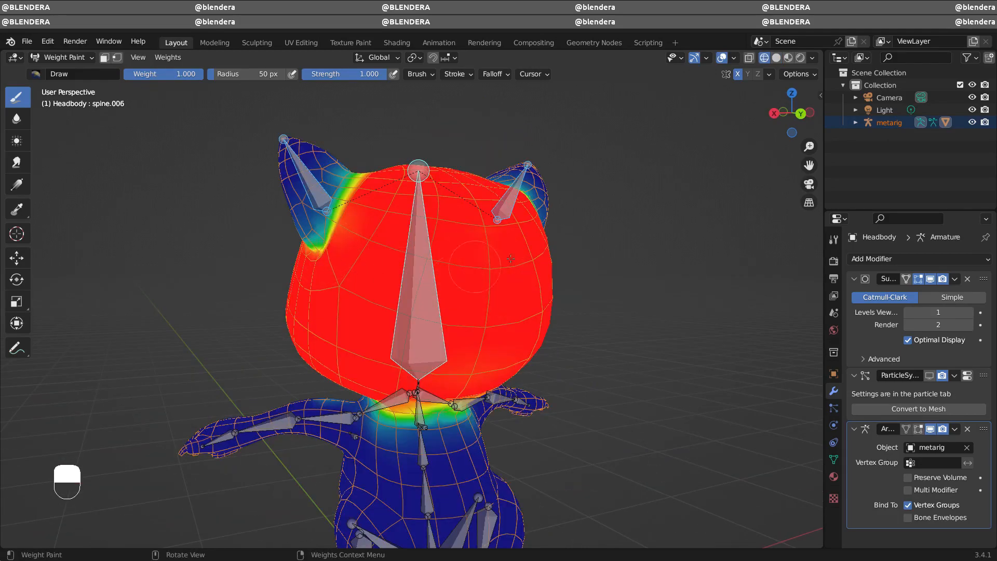
pyautogui.moveTo(510, 259); pyautogui.dragTo(525, 224, button='middle')
pyautogui.press('KP_1')
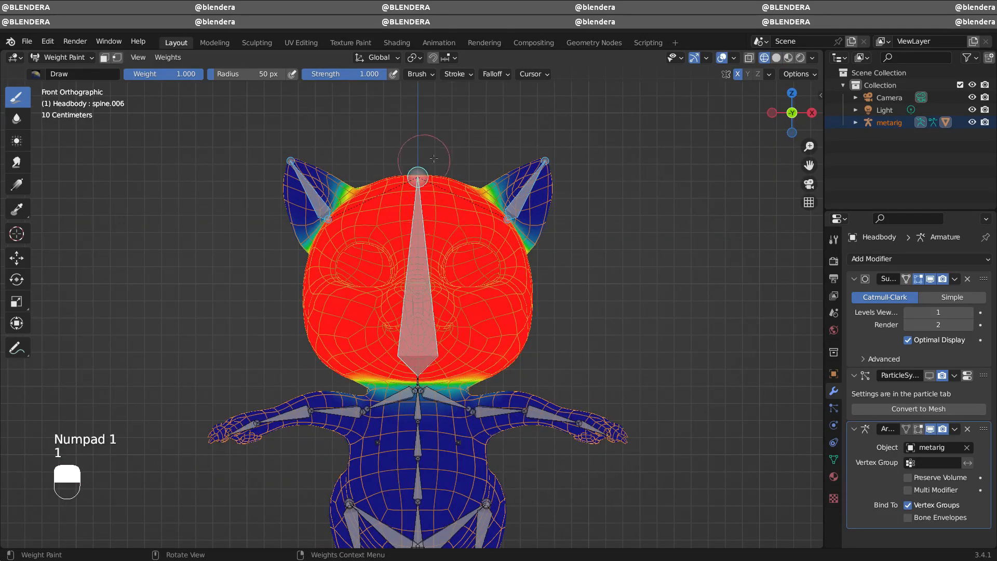
pyautogui.moveTo(450, 321); pyautogui.dragTo(480, 316, button='middle')
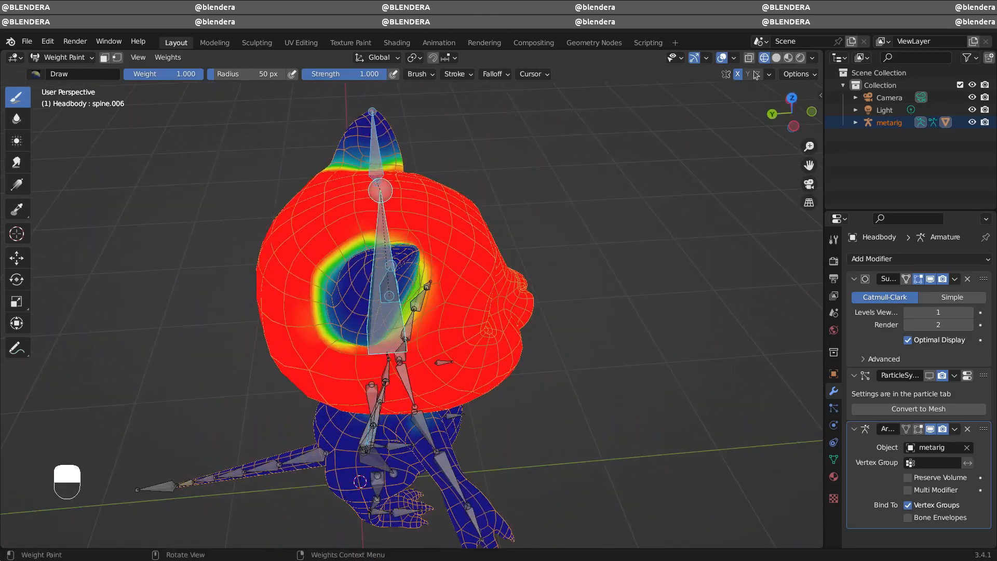
# Return to solid shading, inspect the mesh with the overlays hidden and turn the overlays back on.
pyautogui.click(777, 58)
pyautogui.moveTo(649, 182); pyautogui.dragTo(504, 156, button='middle')
pyautogui.click(723, 58)
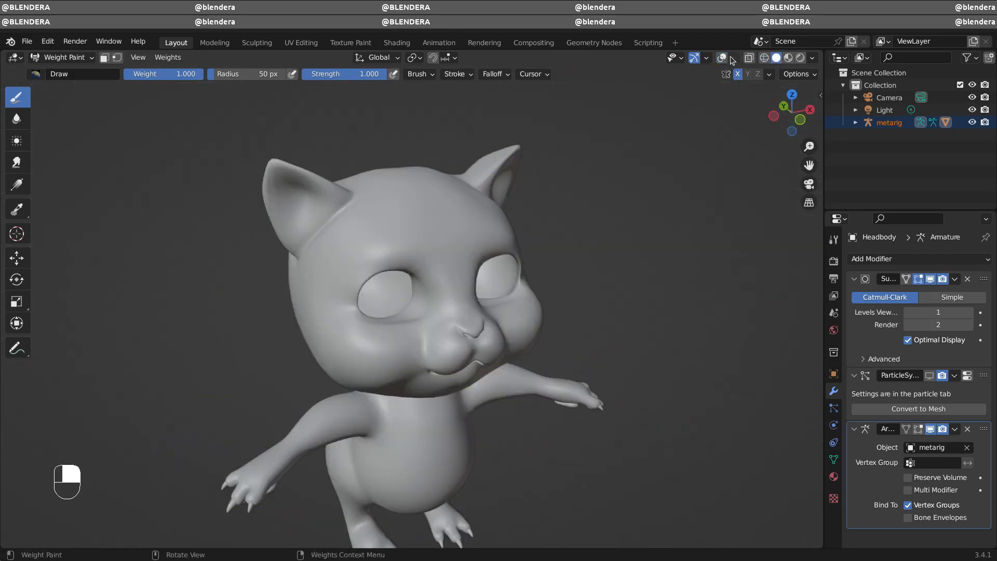
pyautogui.moveTo(649, 208)
pyautogui.mouseDown(button='middle')
pyautogui.moveTo(527, 195)
pyautogui.moveTo(642, 193)
pyautogui.mouseUp(button='middle')
pyautogui.click(722, 57)
pyautogui.press('KP_1')
pyautogui.keyDown('shift'); pyautogui.moveTo(544, 206); pyautogui.dragTo(544, 114, button='middle'); pyautogui.keyUp('shift')
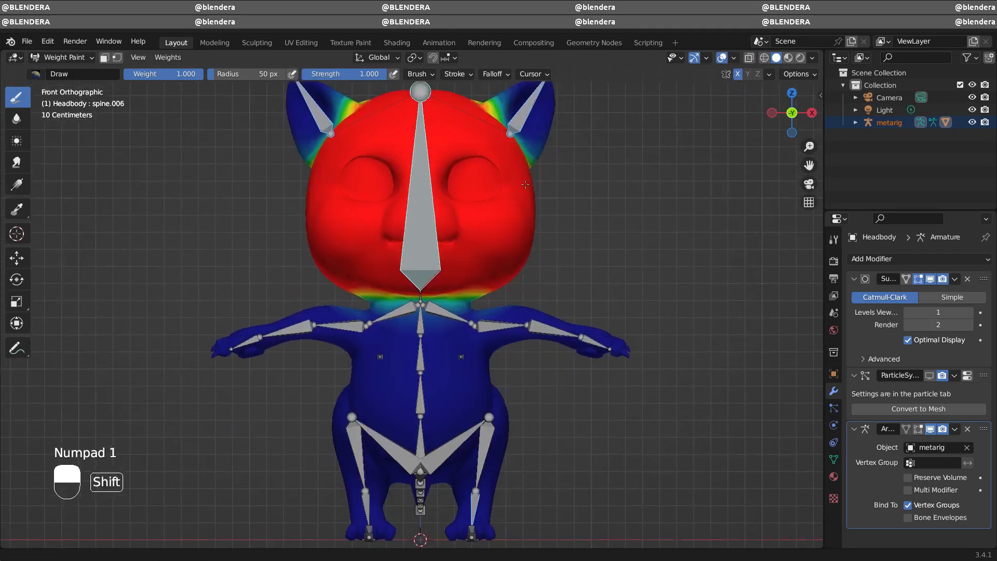
# Paint stronger shoulder.L weights on the front and back of the shoulder, checking the upper_arm.L weights in between.
pyautogui.keyDown('shift'); pyautogui.click(453, 308); pyautogui.keyUp('shift')
pyautogui.moveTo(447, 309); pyautogui.dragTo(449, 311)
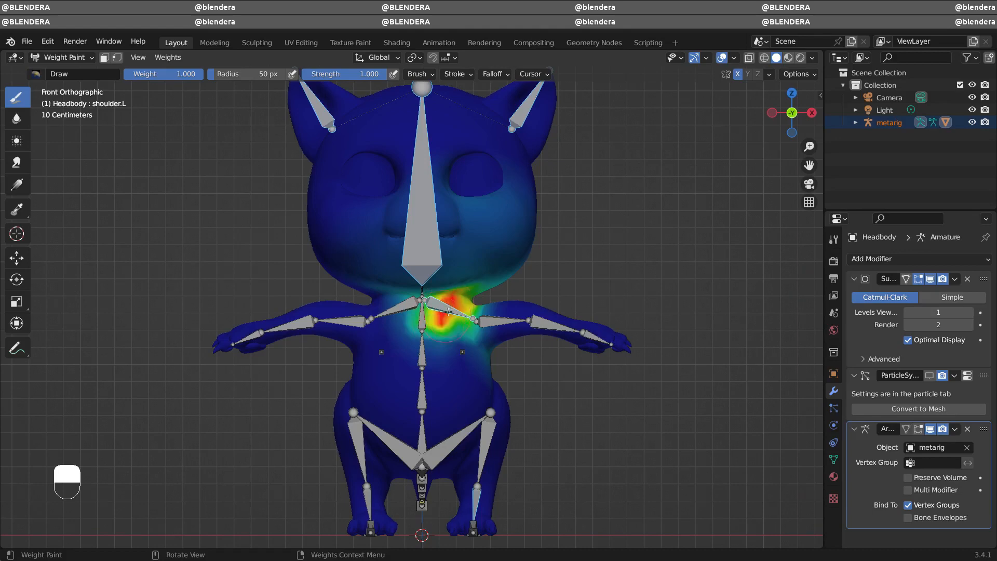
pyautogui.keyDown('ctrl'); pyautogui.click(499, 328); pyautogui.keyUp('ctrl')
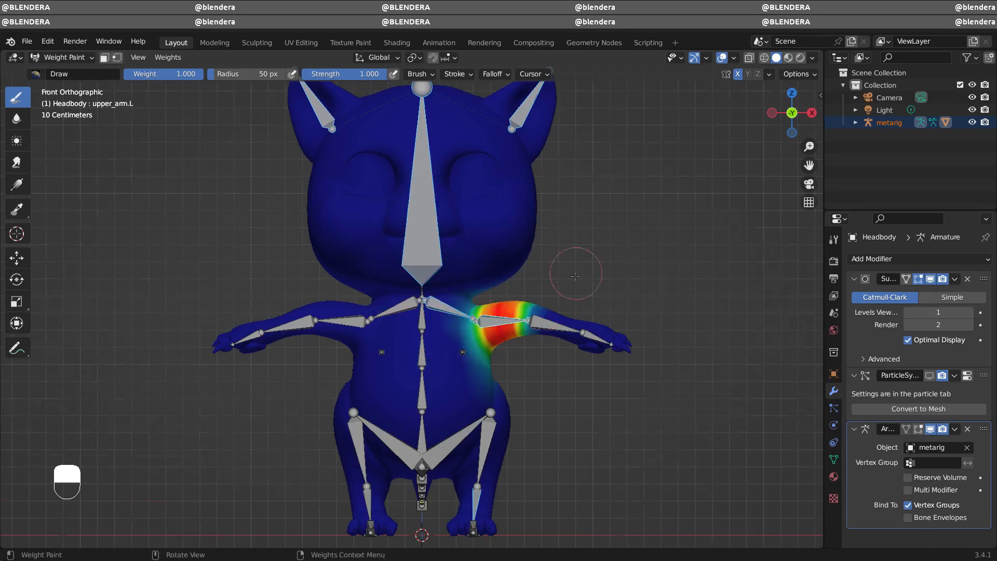
pyautogui.moveTo(575, 276)
pyautogui.mouseDown(button='middle')
pyautogui.moveTo(270, 317)
pyautogui.moveTo(326, 323)
pyautogui.moveTo(309, 338)
pyautogui.mouseUp(button='middle')
pyautogui.keyDown('shift'); pyautogui.click(380, 311); pyautogui.keyUp('shift')
pyautogui.moveTo(390, 306); pyautogui.dragTo(367, 312, button='middle')
pyautogui.moveTo(363, 321); pyautogui.dragTo(366, 319)
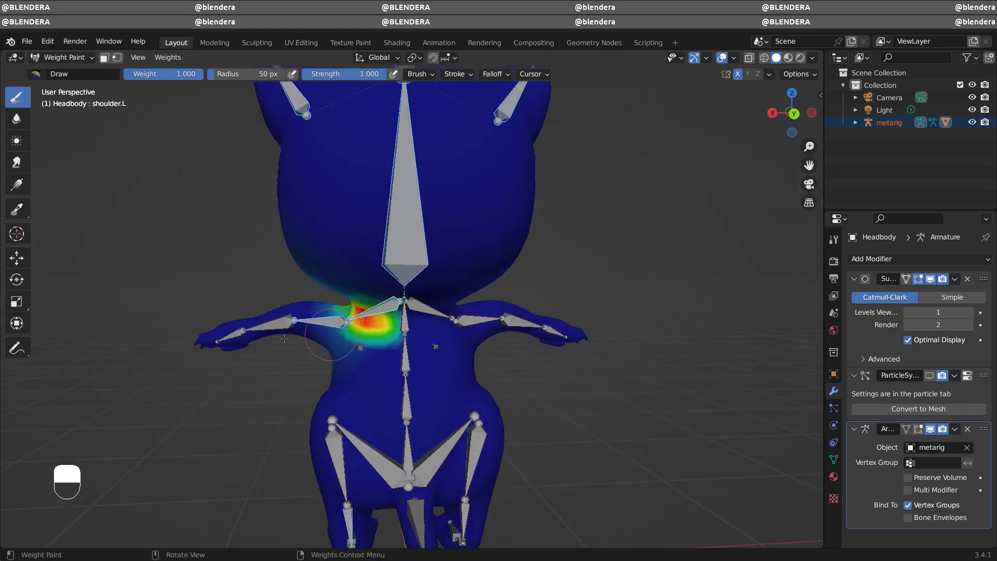
# Select the forearm.L bone and erase its weights from the fingers with brush weight 0.
pyautogui.keyDown('ctrl'); pyautogui.click(263, 317); pyautogui.keyUp('ctrl')
pyautogui.moveTo(276, 323); pyautogui.dragTo(367, 317, button='middle')
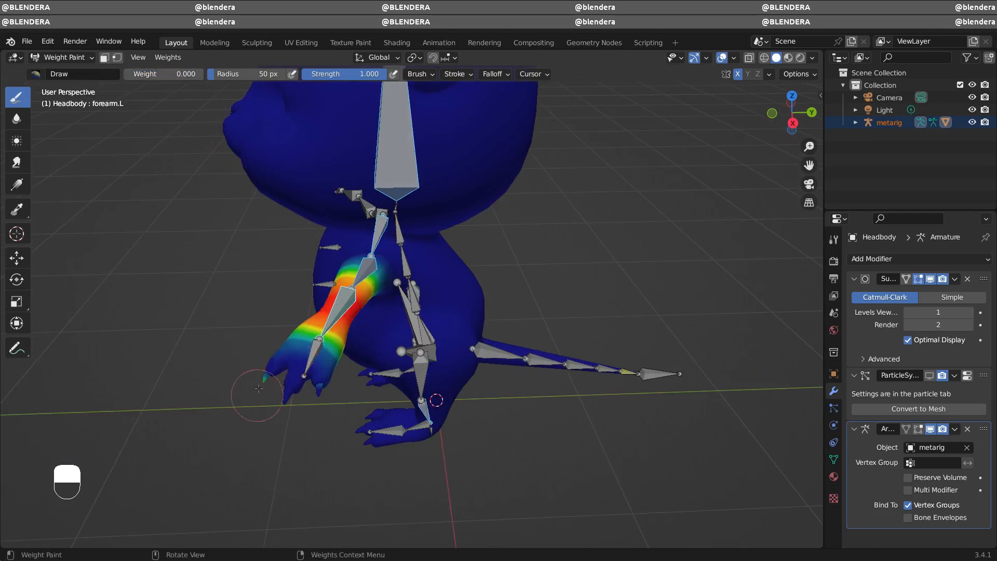
pyautogui.moveTo(299, 385); pyautogui.dragTo(572, 280, button='middle')
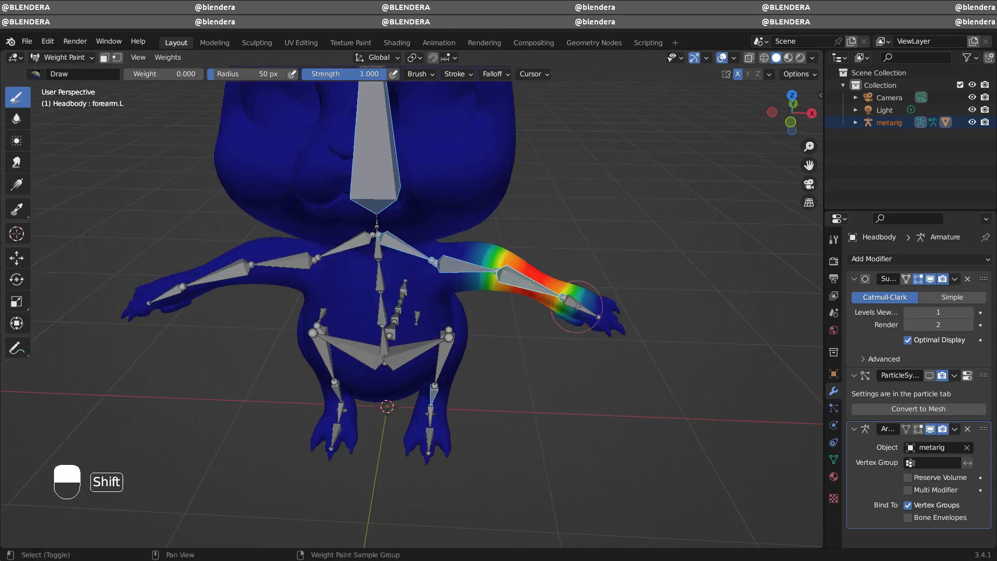
# Select the hand.L bone, set the brush weight to 1 and paint full weight over the hand and fingers.
pyautogui.keyDown('shift'); pyautogui.click(613, 319); pyautogui.keyUp('shift')
pyautogui.moveTo(156, 74); pyautogui.dragTo(203, 74)
pyautogui.moveTo(602, 344); pyautogui.dragTo(592, 358, button='middle')
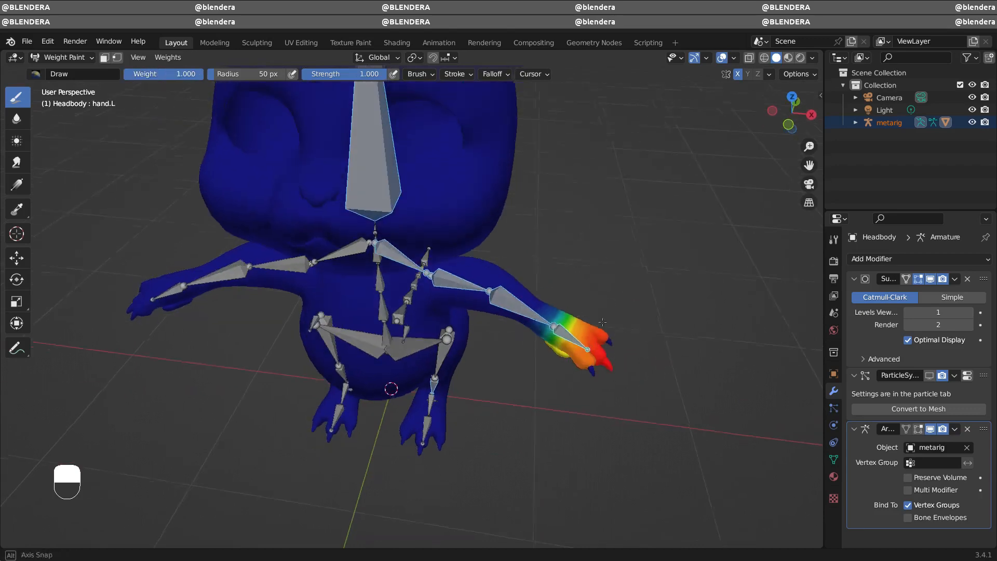
pyautogui.moveTo(586, 371); pyautogui.dragTo(602, 370)
pyautogui.moveTo(607, 364)
pyautogui.mouseDown(button='middle')
pyautogui.moveTo(584, 217)
pyautogui.moveTo(563, 399)
pyautogui.mouseUp(button='middle')
# Undo the last four weight painting changes and check the hand.L weights from below.
pyautogui.moveTo(553, 343); pyautogui.dragTo(540, 155, button='middle')
pyautogui.hotkey('ctrl', 'z')
pyautogui.hotkey('ctrl', 'z')
pyautogui.hotkey('ctrl', 'z')
pyautogui.hotkey('ctrl', 'z')
pyautogui.moveTo(452, 363); pyautogui.dragTo(551, 244, button='middle')
pyautogui.moveTo(504, 292); pyautogui.dragTo(456, 411, button='middle')
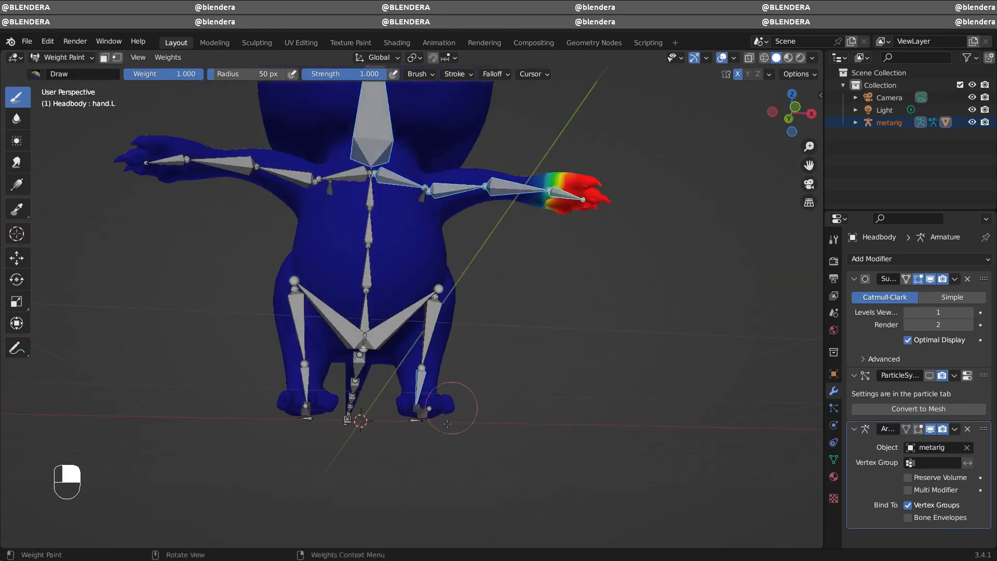
# Select the toe.L bone and paint weight 1 over all the toes of that foot.
pyautogui.keyDown('shift'); pyautogui.click(422, 411); pyautogui.keyUp('shift')
pyautogui.moveTo(525, 363); pyautogui.dragTo(545, 436, button='middle')
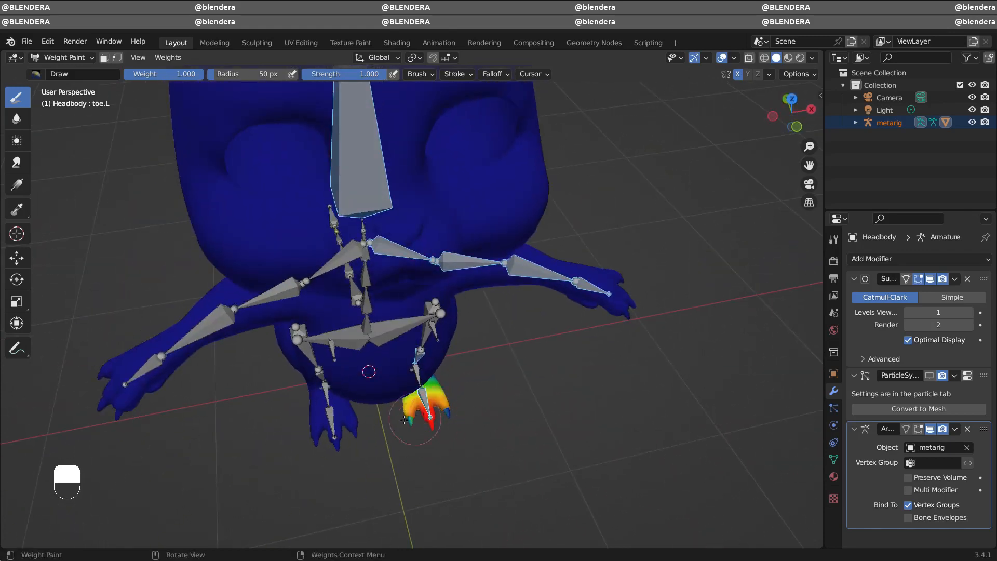
pyautogui.moveTo(450, 412); pyautogui.dragTo(463, 348, button='middle')
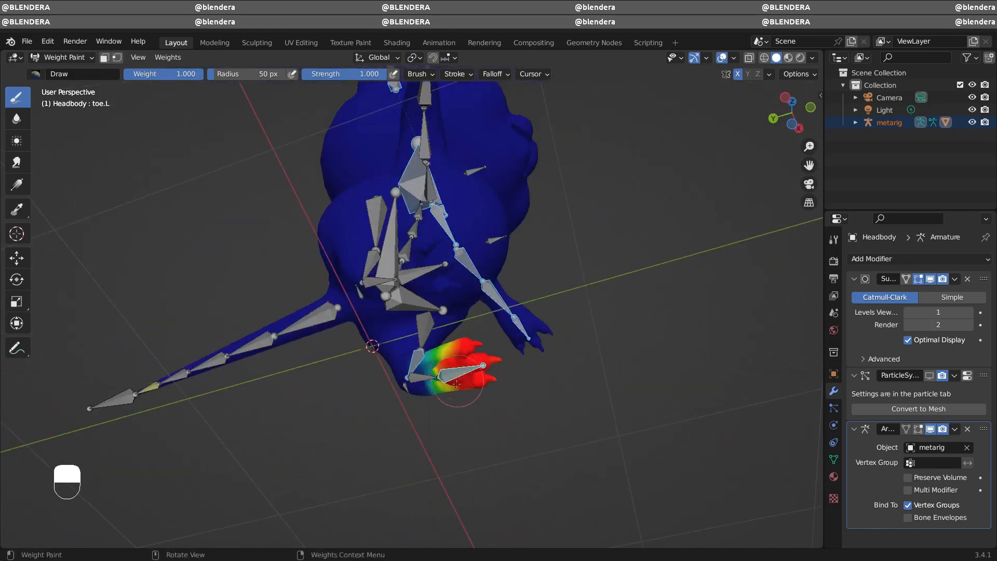
pyautogui.moveTo(491, 392)
pyautogui.mouseDown(button='middle')
pyautogui.moveTo(430, 419)
pyautogui.moveTo(410, 344)
pyautogui.moveTo(457, 322)
pyautogui.mouseUp(button='middle')
# Select the foot.L bone, reduce the brush radius to 26 px and paint its weight over the rear of the foot.
pyautogui.keyDown('ctrl'); pyautogui.click(420, 409); pyautogui.keyUp('ctrl')
pyautogui.moveTo(457, 322)
pyautogui.keyDown('ctrl'); pyautogui.mouseDown(button='middle')
pyautogui.moveTo(488, 290)
pyautogui.moveTo(538, 308)
pyautogui.mouseUp(button='middle'); pyautogui.keyUp('ctrl')
pyautogui.press('f')
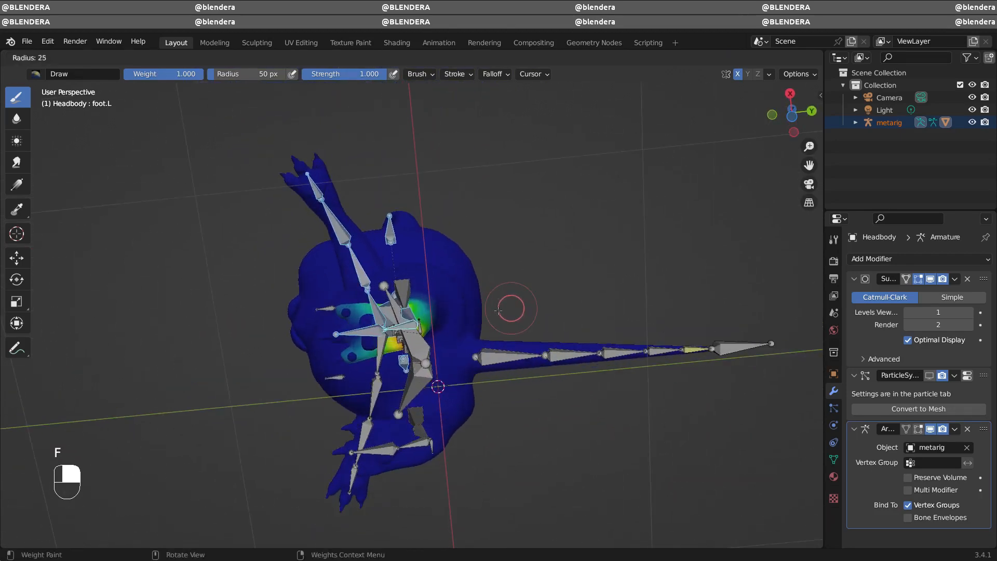
pyautogui.click(525, 307)
pyautogui.moveTo(411, 343); pyautogui.dragTo(395, 399, button='middle')
pyautogui.moveTo(395, 400); pyautogui.dragTo(405, 402)
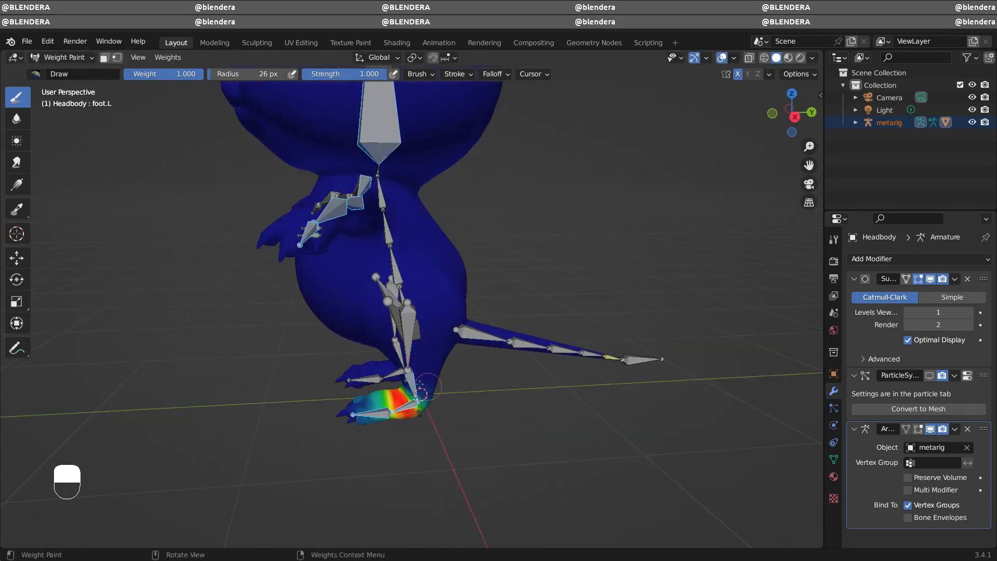
# Select the shin.L bone, refine its weights around the lower leg and set the Subdivision viewport level to 2.
pyautogui.keyDown('ctrl'); pyautogui.click(440, 385); pyautogui.keyUp('ctrl')
pyautogui.moveTo(442, 340)
pyautogui.mouseDown(button='middle')
pyautogui.moveTo(439, 385)
pyautogui.moveTo(389, 393)
pyautogui.moveTo(431, 337)
pyautogui.mouseUp(button='middle')
pyautogui.hotkey('ctrl', 'z')
pyautogui.moveTo(483, 395); pyautogui.dragTo(433, 382, button='middle')
pyautogui.moveTo(380, 437)
pyautogui.mouseDown(button='middle')
pyautogui.moveTo(409, 436)
pyautogui.moveTo(389, 429)
pyautogui.mouseUp(button='middle')
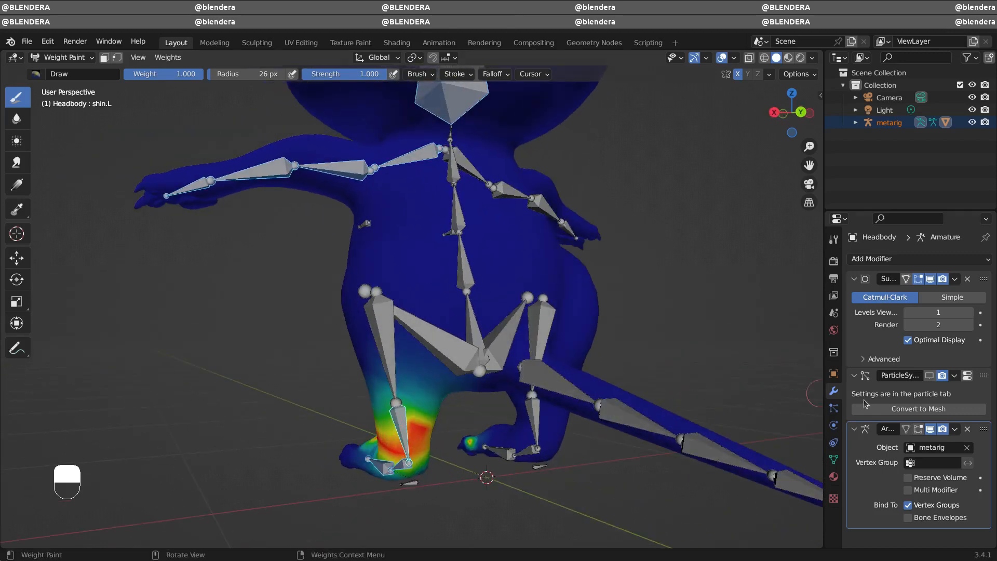
pyautogui.click(968, 313)
pyautogui.moveTo(409, 424); pyautogui.dragTo(425, 457, button='middle')
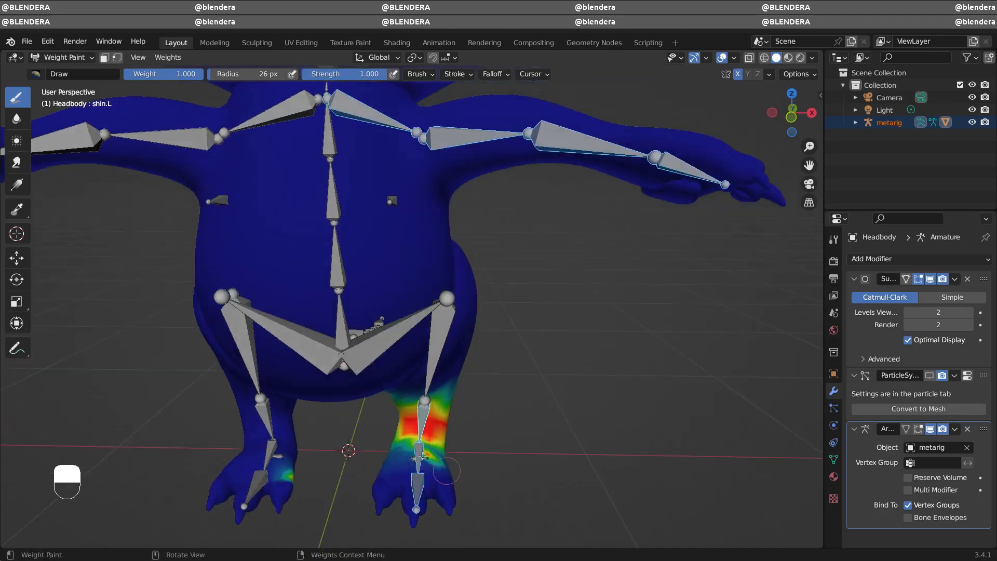
# Select the thigh.L bone and refine its weights around the upper leg and hip, keeping them off the belly.
pyautogui.moveTo(280, 498); pyautogui.dragTo(418, 452, button='middle')
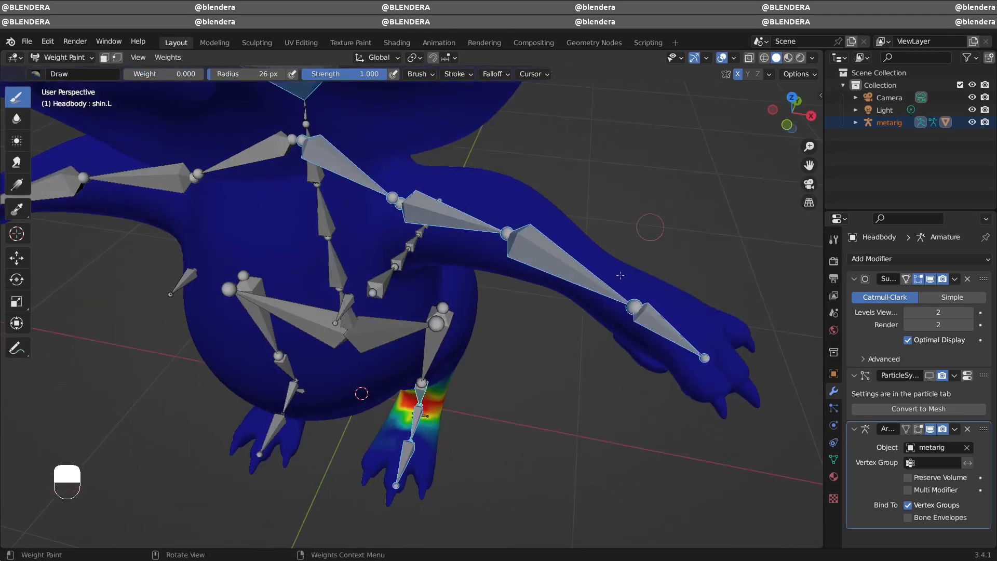
pyautogui.moveTo(620, 275); pyautogui.dragTo(640, 229, button='middle')
pyautogui.keyDown('shift'); pyautogui.click(444, 353); pyautogui.keyUp('shift')
pyautogui.moveTo(574, 327); pyautogui.dragTo(514, 326, button='middle')
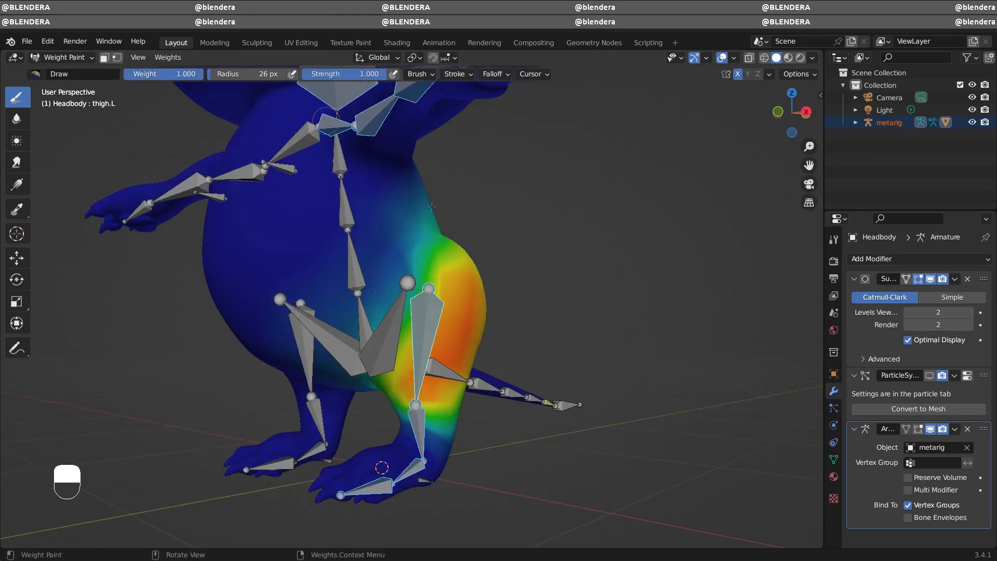
pyautogui.moveTo(431, 207); pyautogui.dragTo(379, 352, button='middle')
pyautogui.press('KP_4')
pyautogui.press('KP_4')
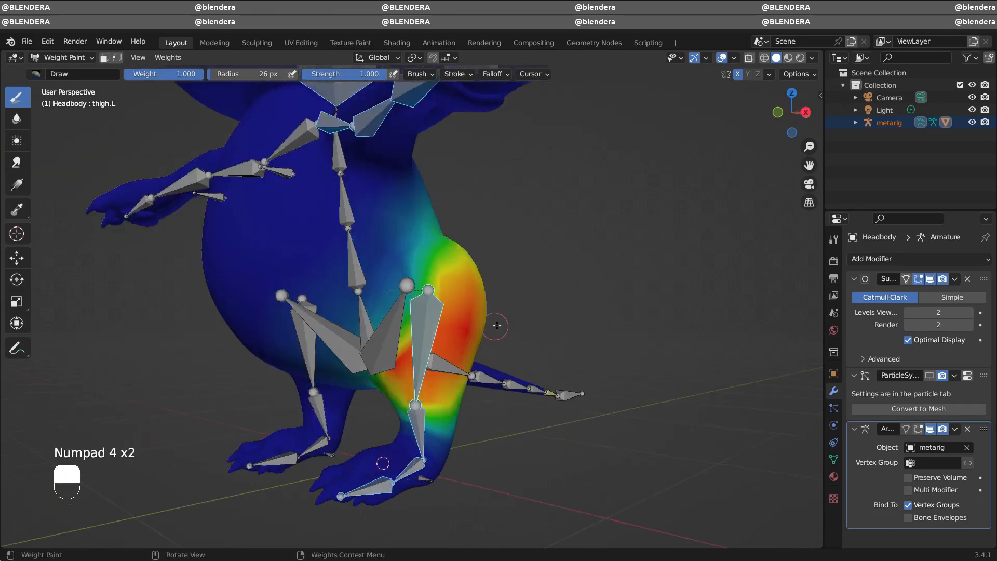
pyautogui.hotkey('ctrl', 'z')
pyautogui.press('KP_1')
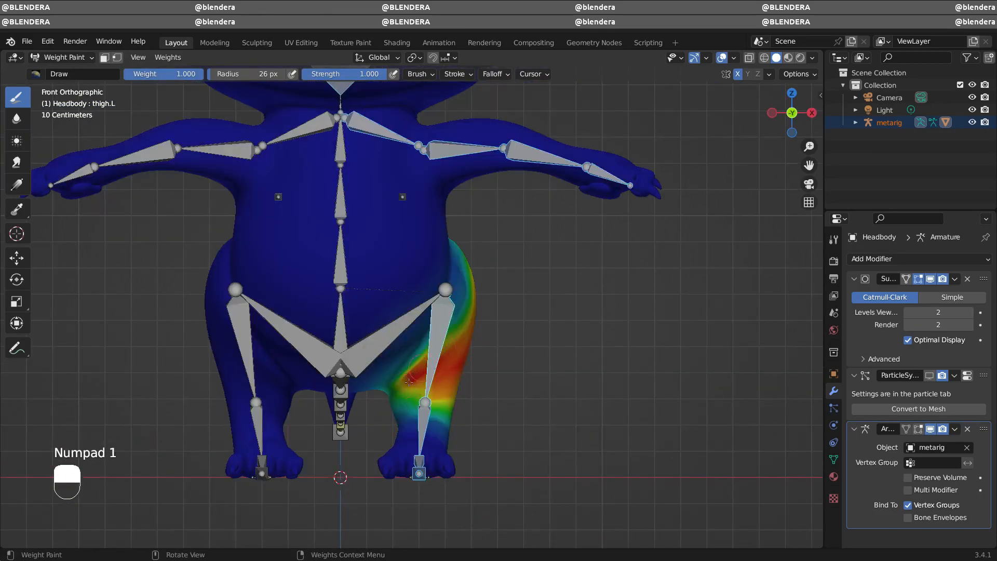
pyautogui.moveTo(476, 287); pyautogui.dragTo(443, 343, button='middle')
pyautogui.moveTo(411, 310); pyautogui.dragTo(378, 347, button='middle')
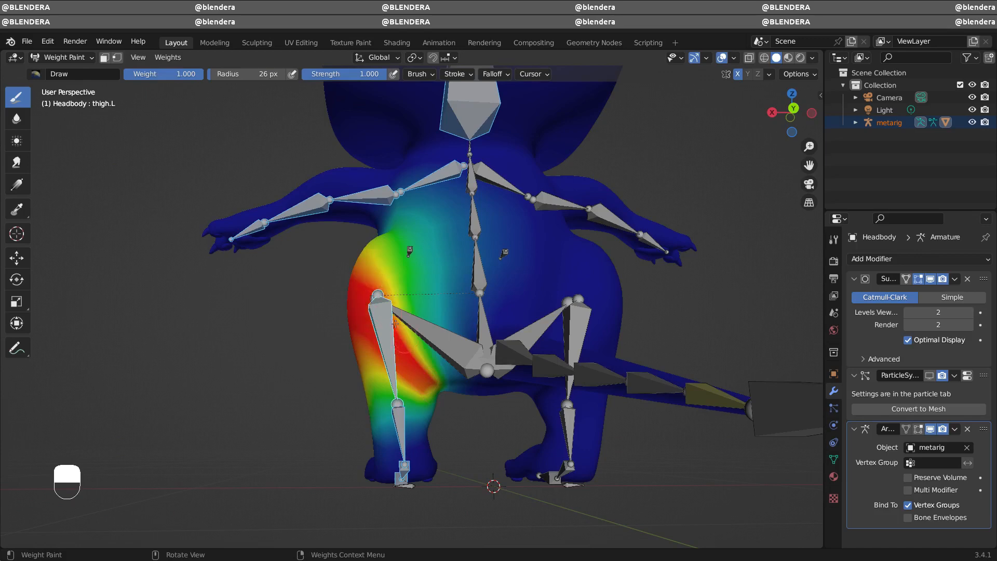
pyautogui.moveTo(395, 324); pyautogui.dragTo(580, 326, button='middle')
# Check the weights of the tail bones one after another, from the tail base to the tip.
pyautogui.keyDown('shift'); pyautogui.rightClick(361, 291); pyautogui.keyUp('shift')
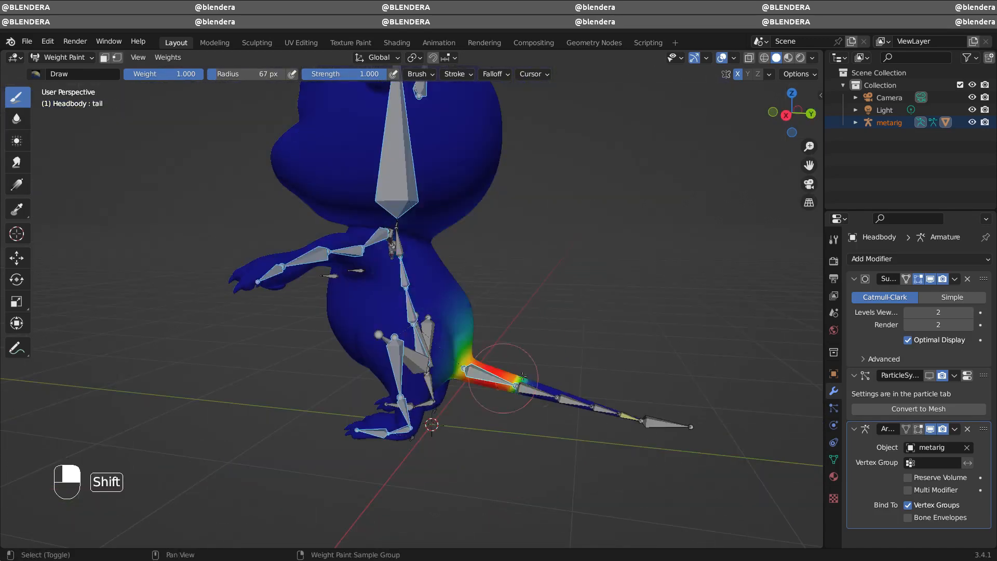
pyautogui.moveTo(592, 376)
pyautogui.mouseDown(button='middle')
pyautogui.moveTo(557, 369)
pyautogui.moveTo(576, 369)
pyautogui.mouseUp(button='middle')
pyautogui.keyDown('shift'); pyautogui.rightClick(545, 392); pyautogui.keyUp('shift')
pyautogui.keyDown('shift'); pyautogui.rightClick(577, 407); pyautogui.keyUp('shift')
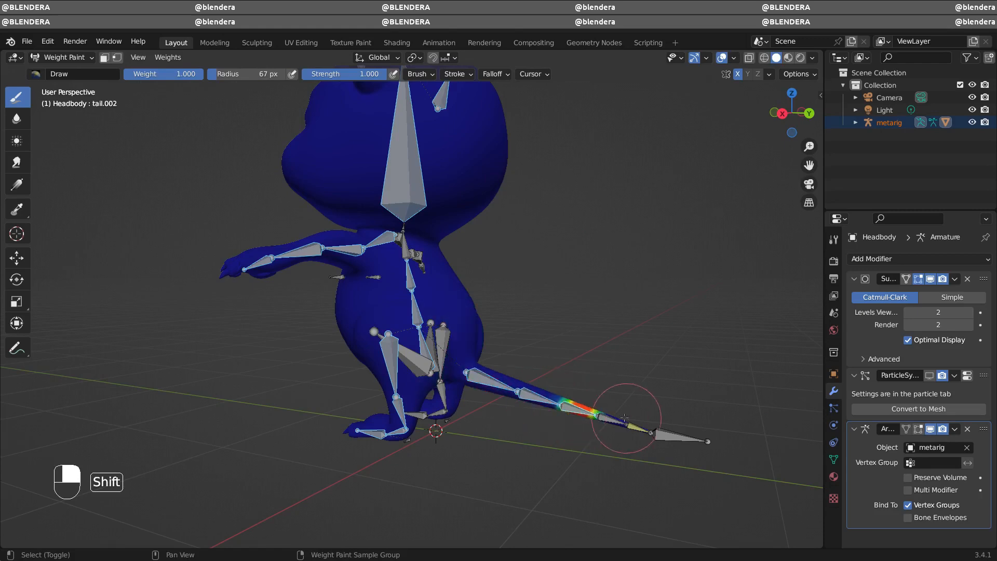
pyautogui.keyDown('shift'); pyautogui.rightClick(673, 428); pyautogui.keyUp('shift')
# Check the ear weights from the front, ending with the ear.R bone.
pyautogui.moveTo(590, 196); pyautogui.dragTo(360, 182, button='middle')
pyautogui.keyDown('shift'); pyautogui.rightClick(443, 139); pyautogui.keyUp('shift')
pyautogui.moveTo(26, 106)
pyautogui.mouseDown(button='middle')
pyautogui.moveTo(414, 267)
pyautogui.moveTo(400, 358)
pyautogui.moveTo(493, 218)
pyautogui.moveTo(486, 208)
pyautogui.mouseUp(button='middle')
pyautogui.keyDown('shift'); pyautogui.moveTo(486, 208); pyautogui.dragTo(379, 297, button='middle'); pyautogui.keyUp('shift')
pyautogui.keyDown('shift'); pyautogui.click(356, 276); pyautogui.keyUp('shift')
# Return to Object Mode, select only the metarig armature and disable its In Front display.
pyautogui.click(85, 59)
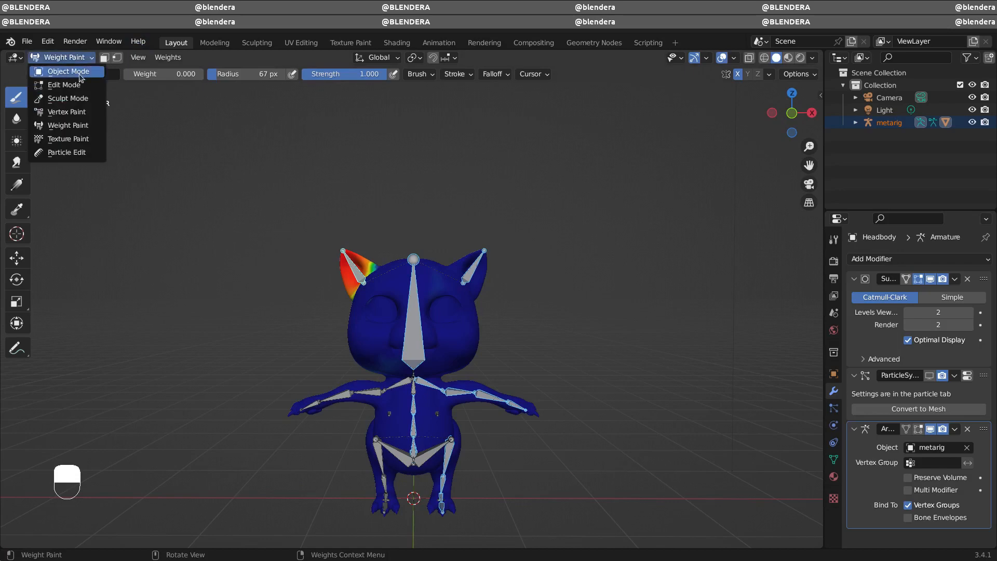
pyautogui.click(79, 73)
pyautogui.click(62, 57)
pyautogui.click(889, 122)
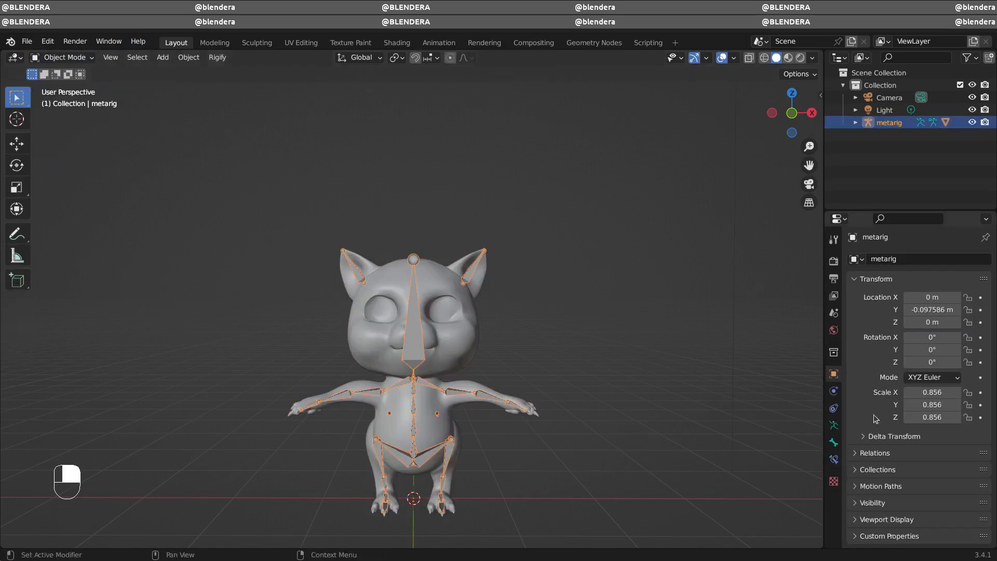
pyautogui.click(834, 442)
pyautogui.click(834, 425)
pyautogui.click(916, 513)
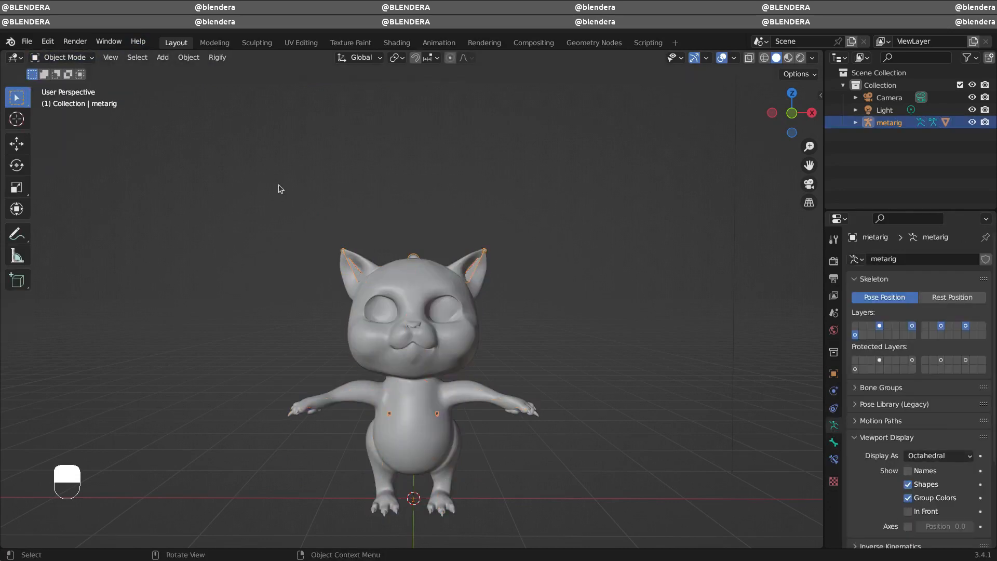
# Switch the metarig to Pose Mode and select the hand.L bone.
pyautogui.keyDown('shift'); pyautogui.moveTo(536, 304); pyautogui.dragTo(512, 245, button='middle'); pyautogui.keyUp('shift')
pyautogui.click(63, 57)
pyautogui.click(66, 98)
pyautogui.scroll(1, 480, 306)
pyautogui.click(511, 332)
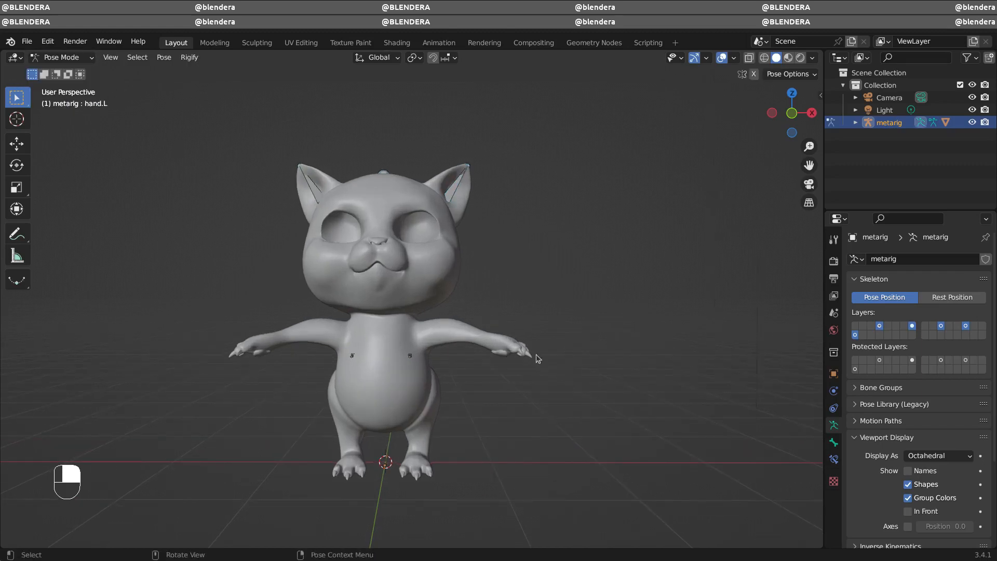
# Show the metarig's bones in front of the mesh and display them as Stick.
pyautogui.keyDown('shift'); pyautogui.moveTo(511, 332); pyautogui.dragTo(568, 326, button='middle'); pyautogui.keyUp('shift')
pyautogui.click(908, 511)
pyautogui.click(937, 455)
pyautogui.click(933, 483)
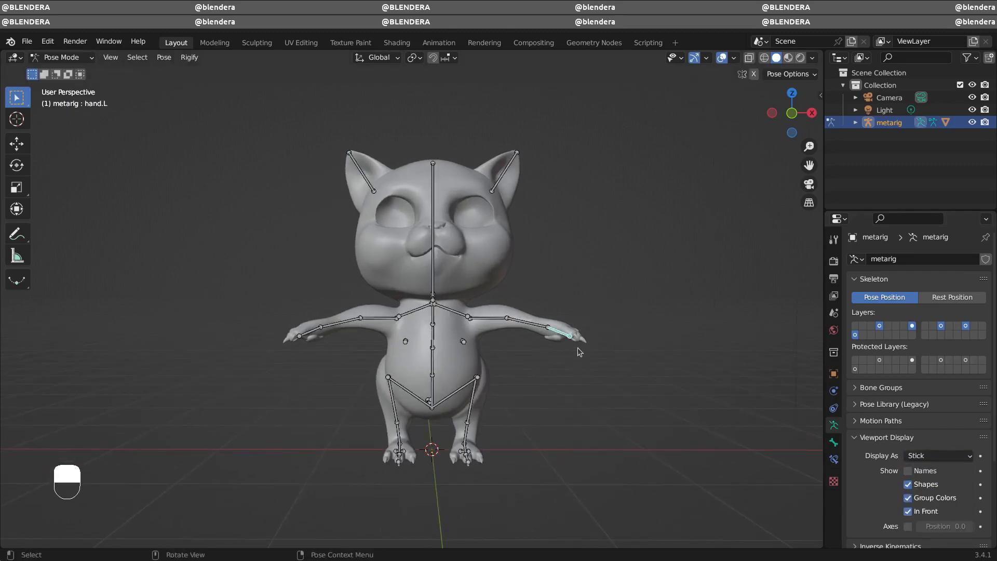
# Test-rotate the hand.L and upper_arm.L bones to check the mesh deformation, cancelling each rotation.
pyautogui.press('r')
pyautogui.click(567, 338)
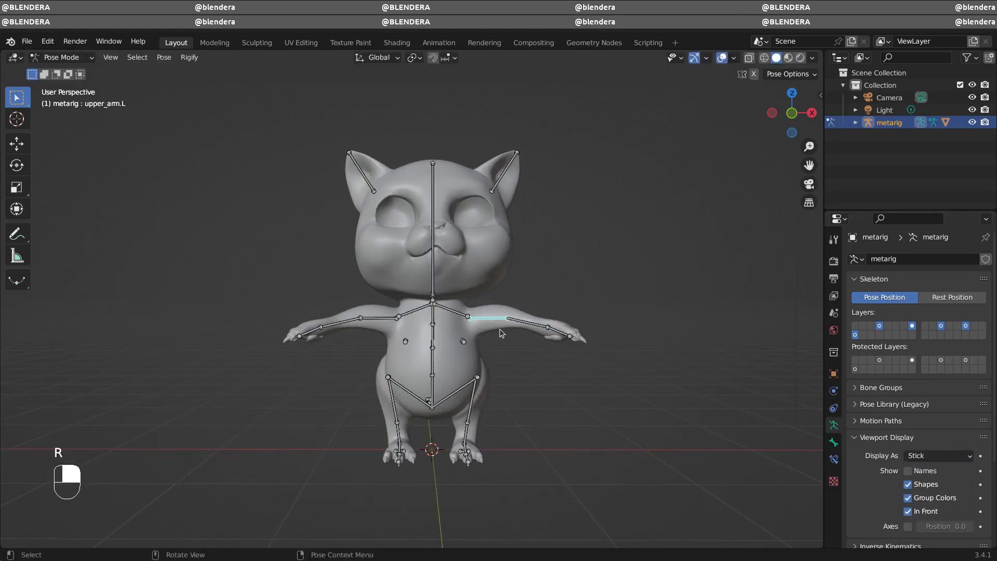
pyautogui.press('r')
pyautogui.rightClick(504, 349)
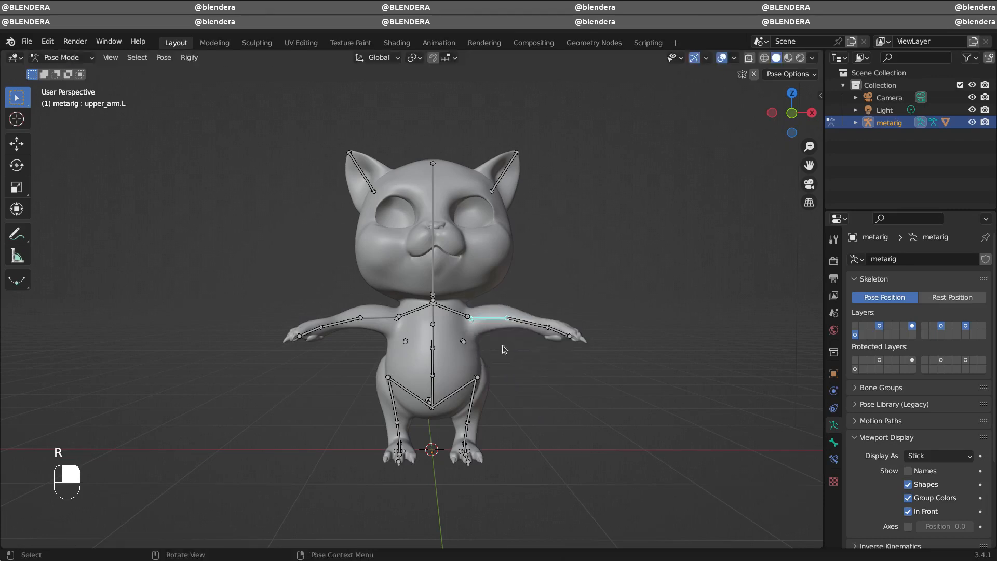
pyautogui.press('r')
pyautogui.rightClick(483, 439)
# Test-rotate the ear.L bone, then clear its pose transform.
pyautogui.press('r')
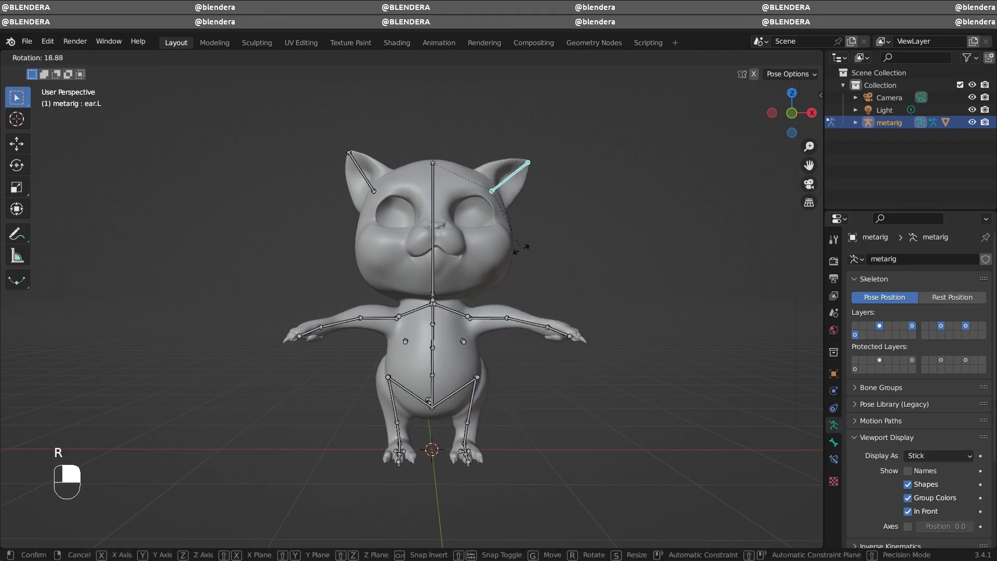
pyautogui.click(500, 220)
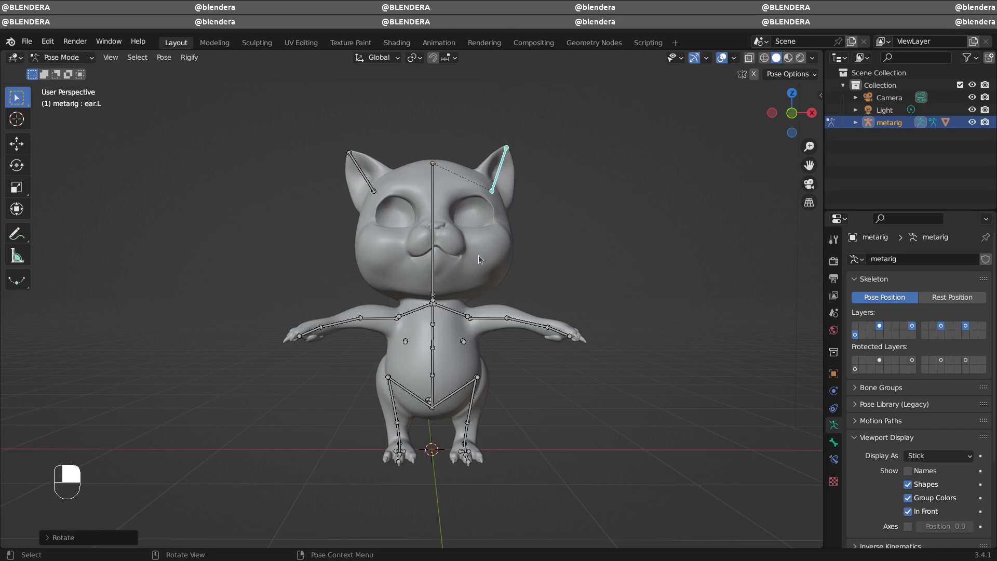
pyautogui.click(164, 57)
pyautogui.moveTo(208, 82)
pyautogui.click(340, 109)
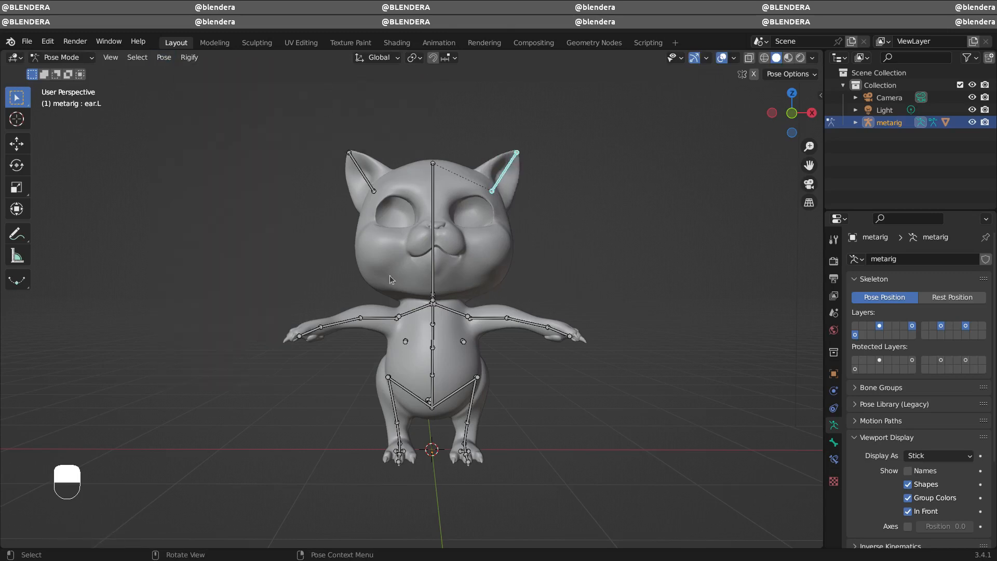
# Test-rotate the head bone spine.006 in the front view and cancel the rotation.
pyautogui.press('KP_1')
pyautogui.keyDown('shift'); pyautogui.moveTo(501, 245); pyautogui.dragTo(478, 260, button='middle'); pyautogui.keyUp('shift')
pyautogui.click(416, 242)
pyautogui.press('r')
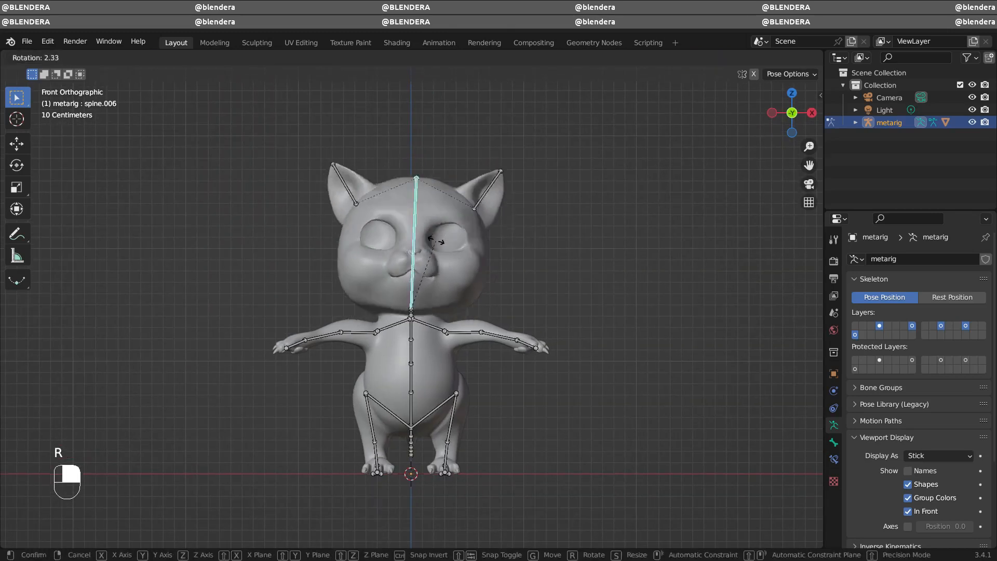
pyautogui.rightClick(429, 244)
# Return to Object Mode, add the Headbody mesh to the selection as active object and enter Weight Paint mode.
pyautogui.click(68, 57)
pyautogui.click(78, 58)
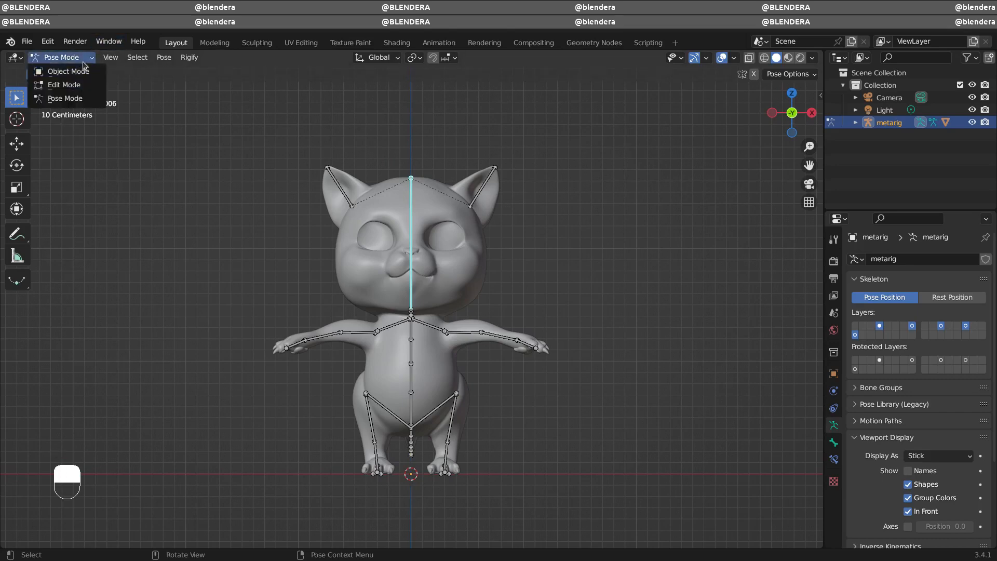
pyautogui.click(74, 70)
pyautogui.keyDown('ctrl'); pyautogui.click(409, 265); pyautogui.keyUp('ctrl')
pyautogui.click(67, 58)
pyautogui.click(86, 126)
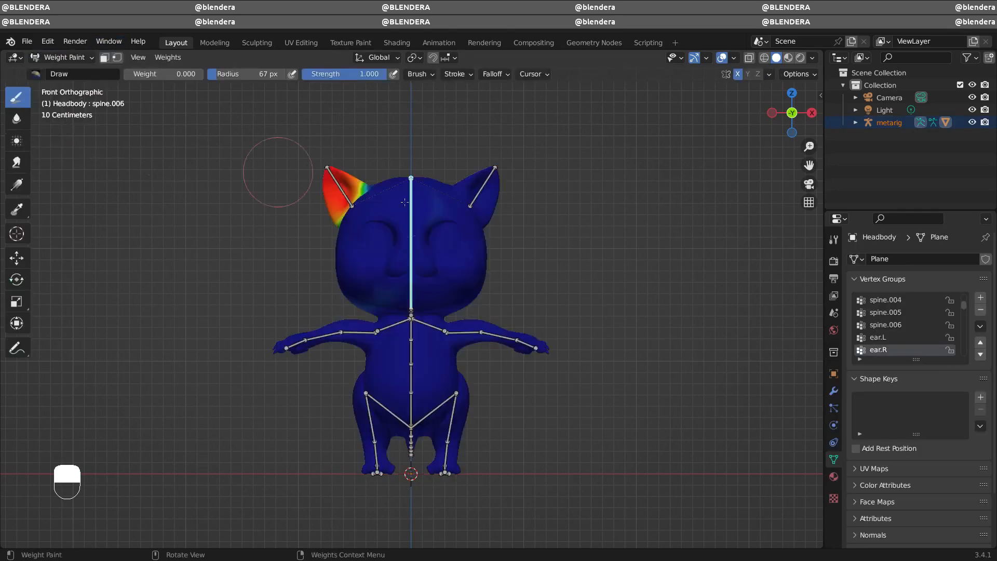
# Inspect the ear and head weights from all sides, selecting the ear.L bone and the spine.006 bone.
pyautogui.moveTo(406, 194)
pyautogui.mouseDown(button='middle')
pyautogui.moveTo(410, 218)
pyautogui.moveTo(463, 223)
pyautogui.moveTo(476, 255)
pyautogui.mouseUp(button='middle')
pyautogui.moveTo(363, 156)
pyautogui.mouseDown(button='middle')
pyautogui.moveTo(393, 273)
pyautogui.moveTo(492, 218)
pyautogui.moveTo(571, 234)
pyautogui.mouseUp(button='middle')
pyautogui.moveTo(389, 251); pyautogui.dragTo(511, 208, button='middle')
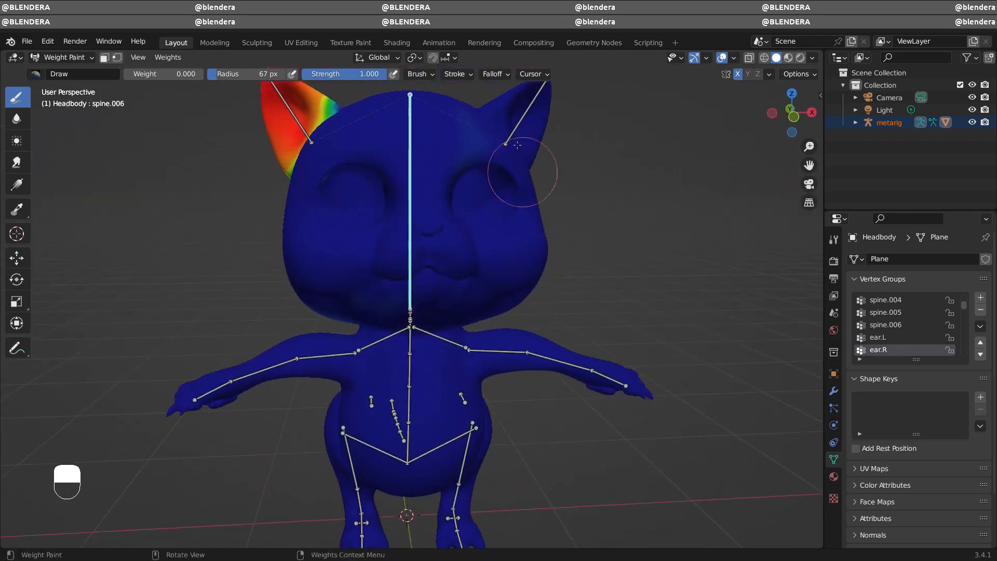
pyautogui.keyDown('ctrl'); pyautogui.click(518, 122); pyautogui.keyUp('ctrl')
pyautogui.moveTo(586, 223); pyautogui.dragTo(312, 222, button='middle')
pyautogui.moveTo(490, 278); pyautogui.dragTo(377, 177, button='middle')
pyautogui.moveTo(342, 229); pyautogui.dragTo(528, 272, button='middle')
pyautogui.moveTo(363, 296); pyautogui.dragTo(208, 278, button='middle')
pyautogui.press('KP_1')
pyautogui.keyDown('ctrl'); pyautogui.keyDown('shift'); pyautogui.click(411, 270); pyautogui.keyUp('shift'); pyautogui.keyUp('ctrl')
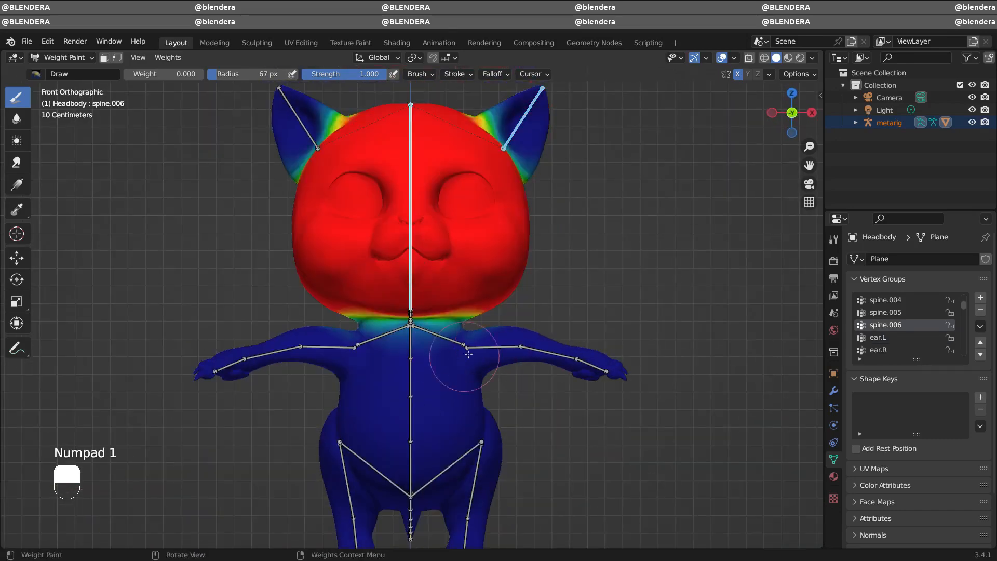
# Check the arm weights by selecting the upper_arm.R, upper_arm.L and forearm.L bones.
pyautogui.moveTo(497, 345); pyautogui.dragTo(459, 363, button='middle')
pyautogui.keyDown('ctrl'); pyautogui.click(517, 359); pyautogui.keyUp('ctrl')
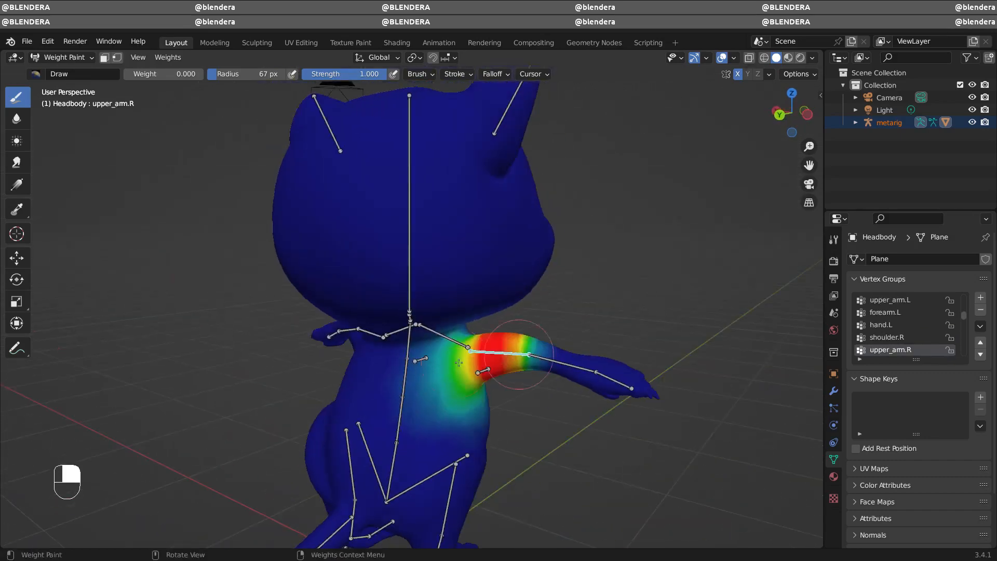
pyautogui.moveTo(461, 422); pyautogui.dragTo(262, 399, button='middle')
pyautogui.keyDown('shift'); pyautogui.click(485, 348); pyautogui.keyUp('shift')
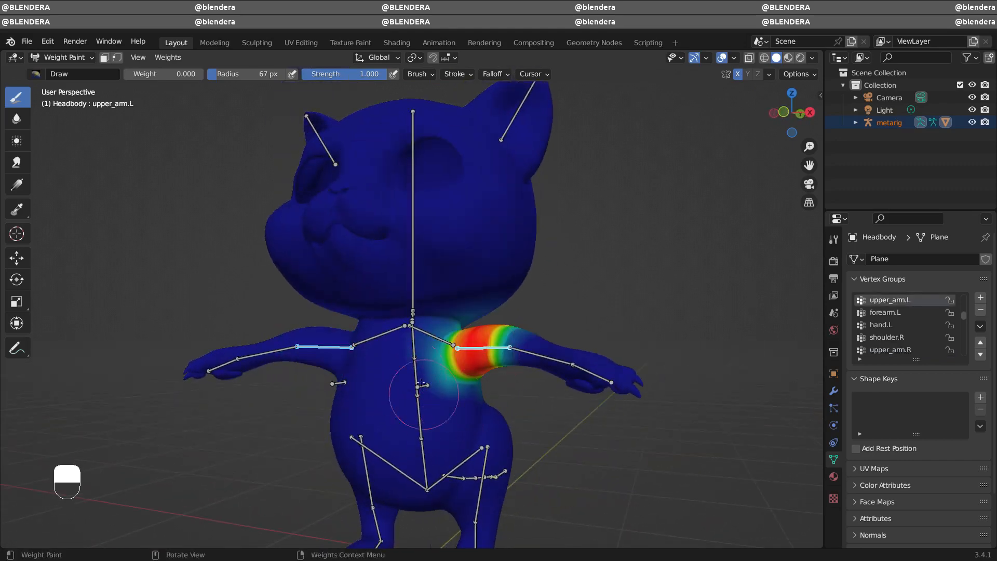
pyautogui.moveTo(421, 383); pyautogui.dragTo(322, 415, button='middle')
pyautogui.press('KP_1')
pyautogui.keyDown('shift'); pyautogui.click(574, 307); pyautogui.keyUp('shift')
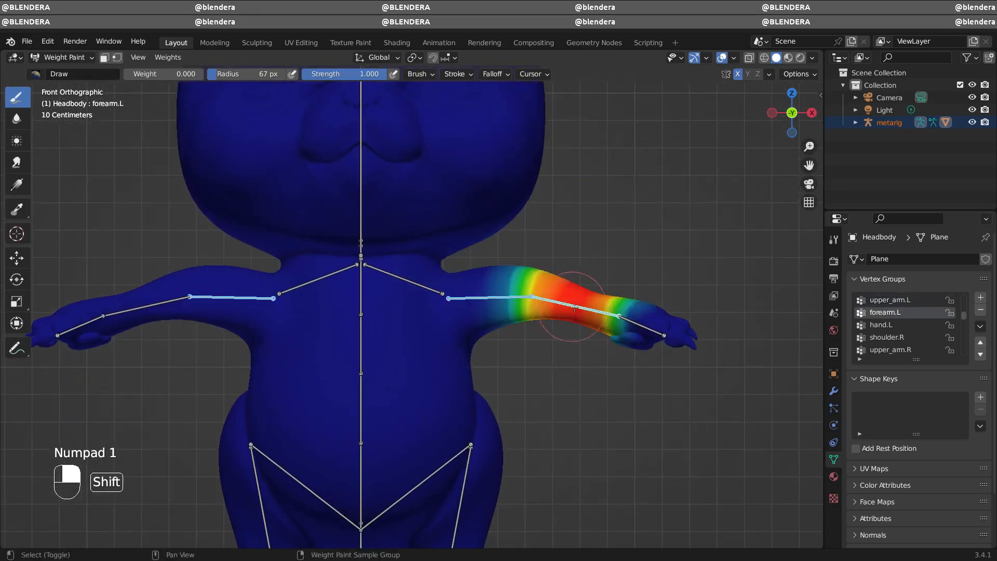
# Check the weights of the lower body bones, including the thigh.L bone and the bone below it.
pyautogui.keyDown('ctrl'); pyautogui.moveTo(481, 394); pyautogui.dragTo(470, 410, button='middle'); pyautogui.keyUp('ctrl')
pyautogui.keyDown('ctrl'); pyautogui.click(368, 403); pyautogui.keyUp('ctrl')
pyautogui.keyDown('ctrl'); pyautogui.click(437, 451); pyautogui.keyUp('ctrl')
pyautogui.keyDown('shift'); pyautogui.moveTo(507, 449); pyautogui.dragTo(512, 373, button='middle'); pyautogui.keyUp('shift')
pyautogui.keyDown('ctrl'); pyautogui.click(454, 448); pyautogui.keyUp('ctrl')
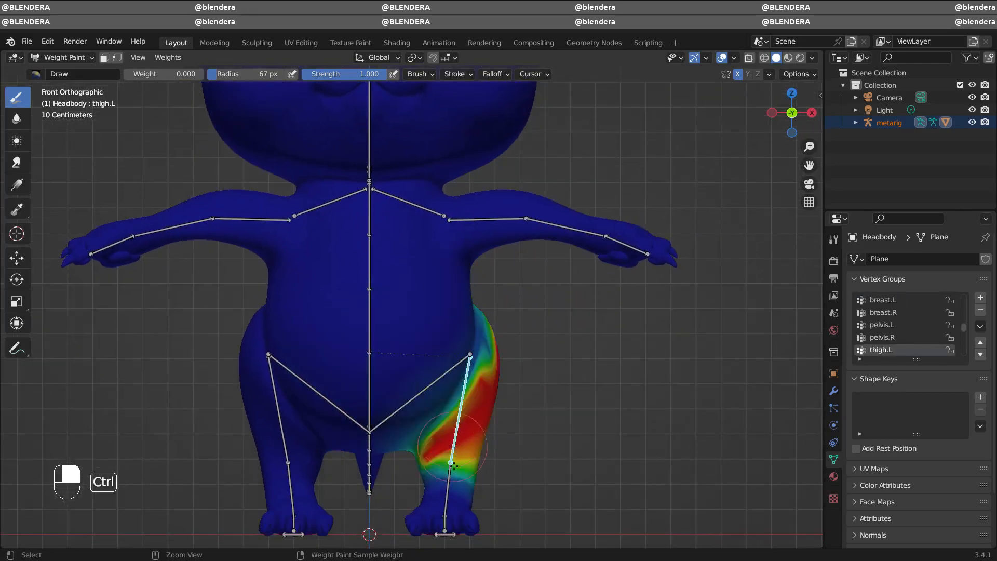
pyautogui.keyDown('ctrl'); pyautogui.click(448, 481); pyautogui.keyUp('ctrl')
# Select the ear.L bone, clear its stray weight from the head with weight 0 and select the ear.R bone.
pyautogui.keyDown('ctrl'); pyautogui.moveTo(455, 223); pyautogui.dragTo(436, 274, button='middle'); pyautogui.keyUp('ctrl')
pyautogui.keyDown('shift'); pyautogui.moveTo(422, 271); pyautogui.dragTo(432, 428, button='middle'); pyautogui.keyUp('shift')
pyautogui.keyDown('ctrl'); pyautogui.click(503, 198); pyautogui.keyUp('ctrl')
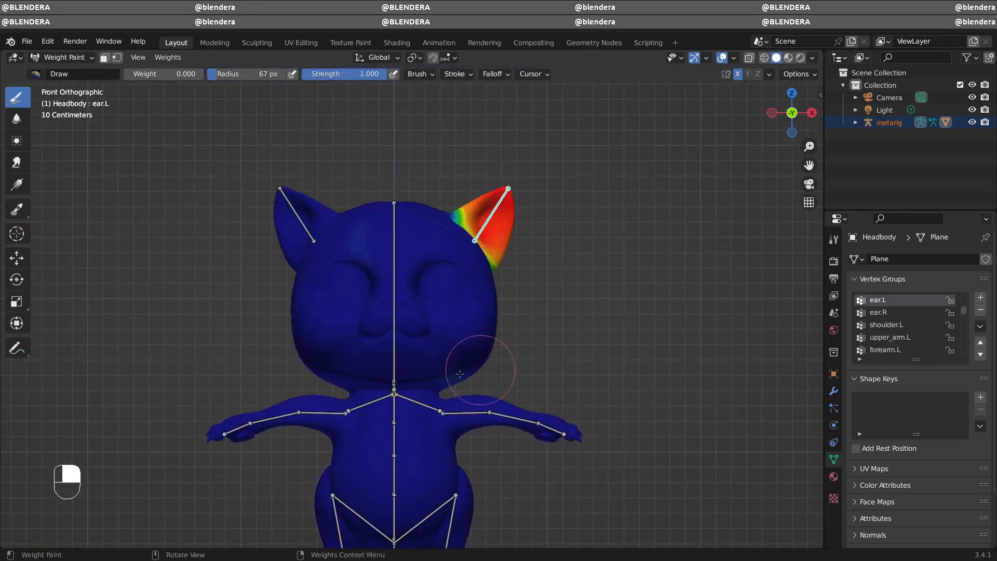
pyautogui.keyDown('ctrl'); pyautogui.click(395, 257); pyautogui.keyUp('ctrl')
pyautogui.keyDown('ctrl'); pyautogui.click(485, 214); pyautogui.keyUp('ctrl')
pyautogui.keyDown('ctrl'); pyautogui.click(485, 214); pyautogui.keyUp('ctrl')
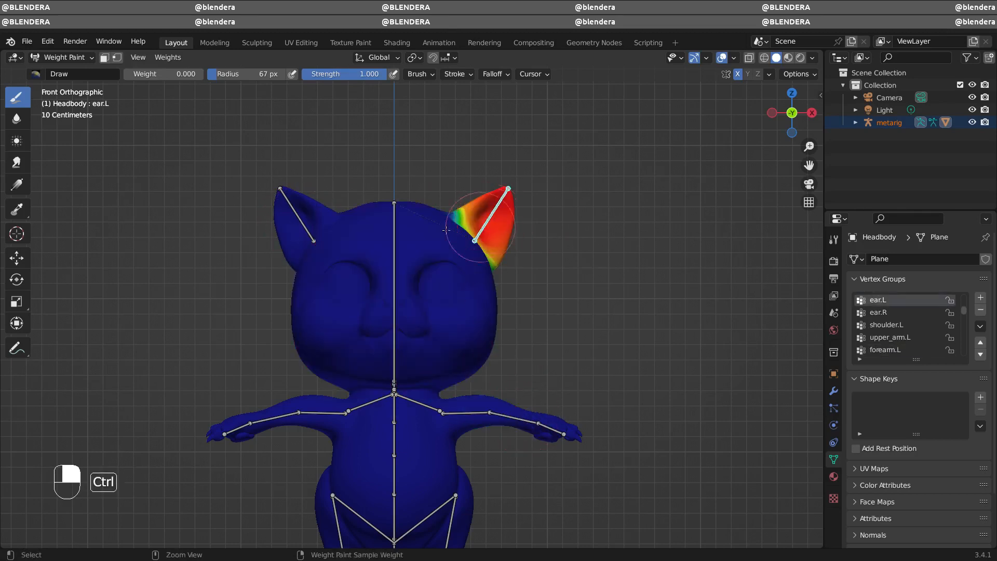
pyautogui.keyDown('ctrl'); pyautogui.click(297, 216); pyautogui.keyUp('ctrl')
# Return to Object Mode, select the metarig and put it in Pose Mode.
pyautogui.click(62, 57)
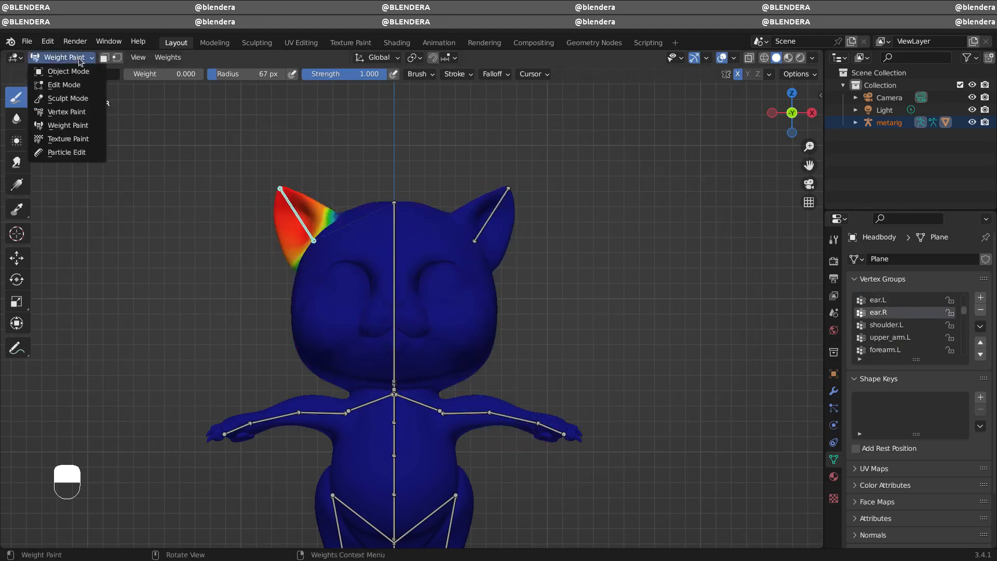
pyautogui.click(75, 69)
pyautogui.click(78, 58)
pyautogui.click(70, 96)
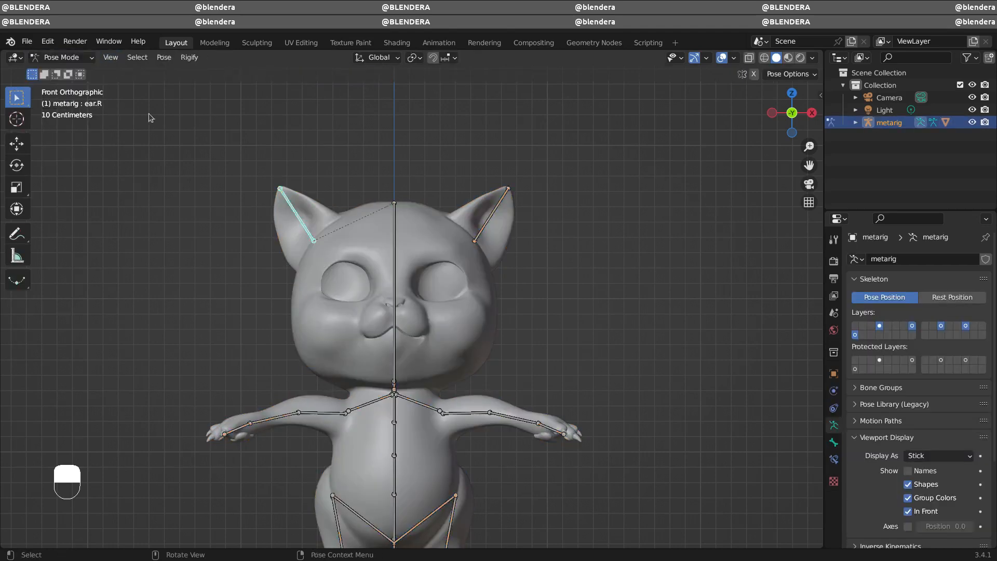
# Test-rotate the spine.006, ear.L and upper_arm.L bones in the front view, cancelling each rotation.
pyautogui.press('r')
pyautogui.rightClick(488, 234)
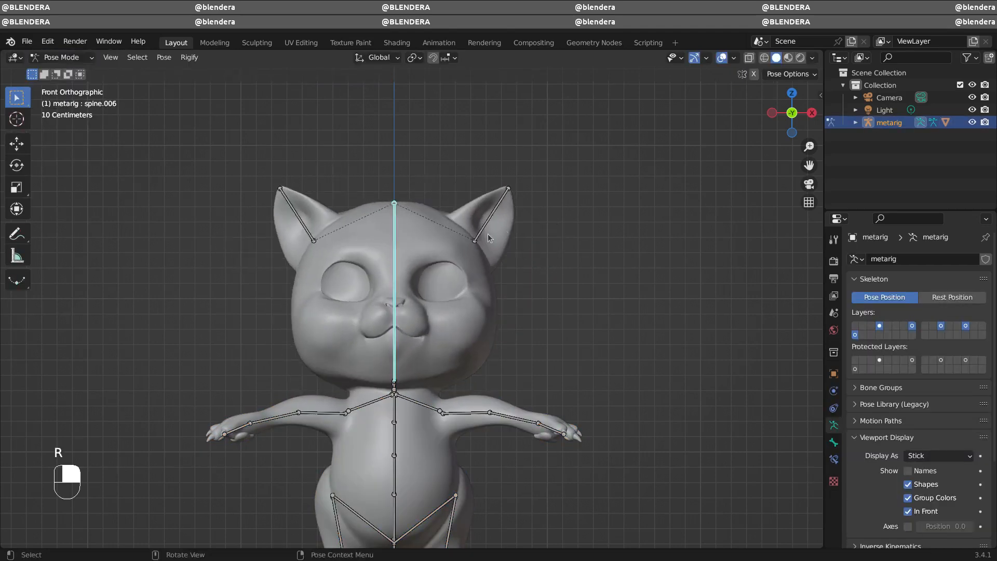
pyautogui.press('r')
pyautogui.rightClick(527, 220)
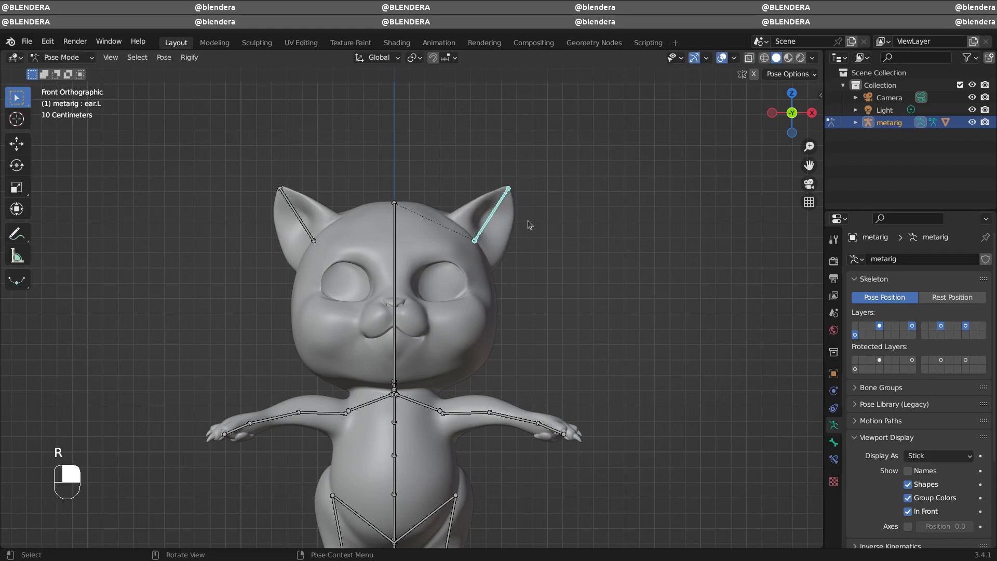
pyautogui.scroll(-3, 451, 378)
pyautogui.click(451, 377)
pyautogui.press('r')
pyautogui.rightClick(466, 392)
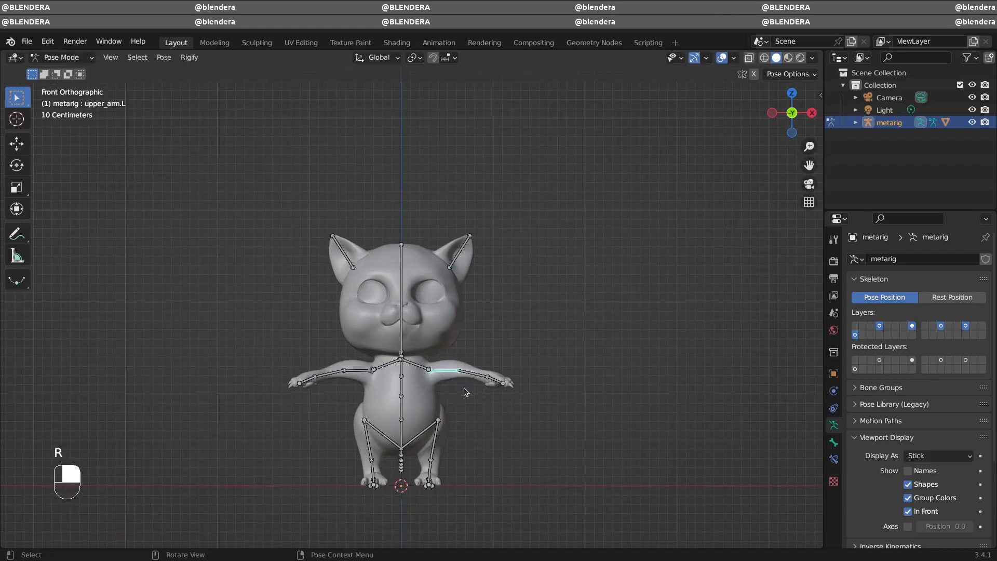
# Rotate the thigh.L bone forward by about 15.6° in the right side view.
pyautogui.press('KP_3')
pyautogui.press('r')
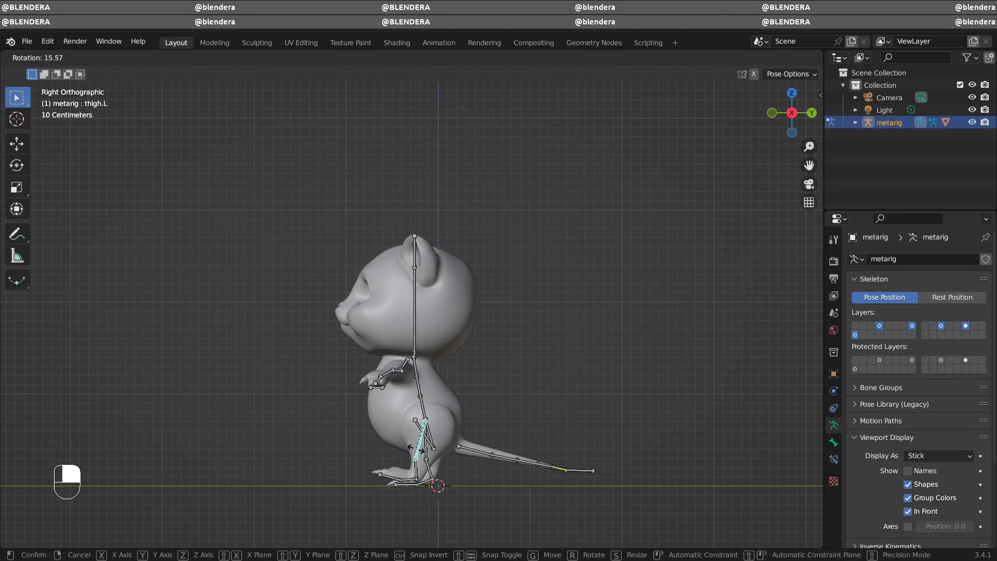
pyautogui.click(416, 449)
pyautogui.keyDown('ctrl'); pyautogui.moveTo(416, 449); pyautogui.dragTo(447, 345, button='middle'); pyautogui.keyUp('ctrl')
# In the right side view, move the tail's IK bone up and toward the body to test the tail bend.
pyautogui.press('KP_3')
pyautogui.click(759, 431)
pyautogui.keyDown('shift'); pyautogui.moveTo(759, 431); pyautogui.dragTo(592, 413, button='middle'); pyautogui.keyUp('shift')
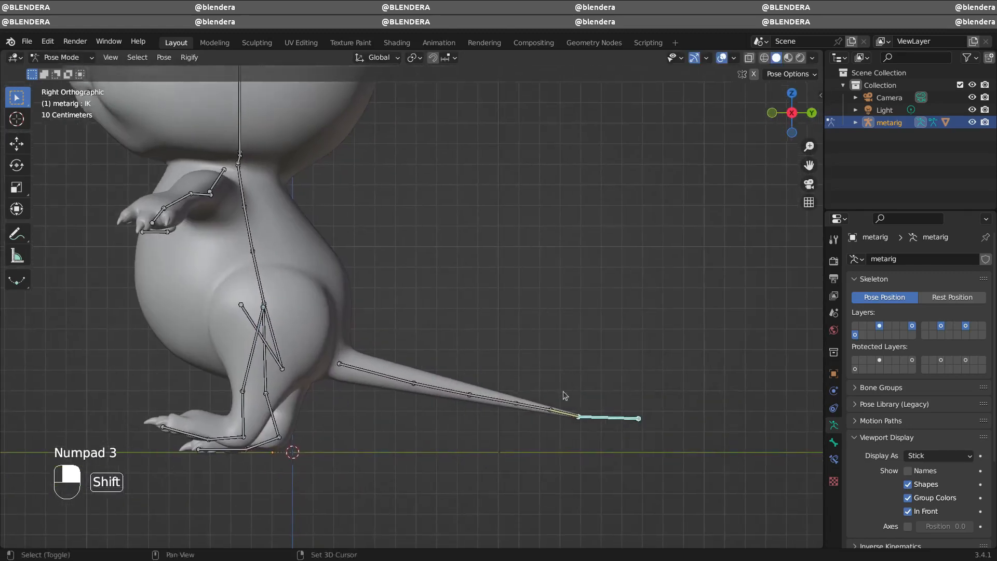
pyautogui.press('g')
pyautogui.click(795, 436)
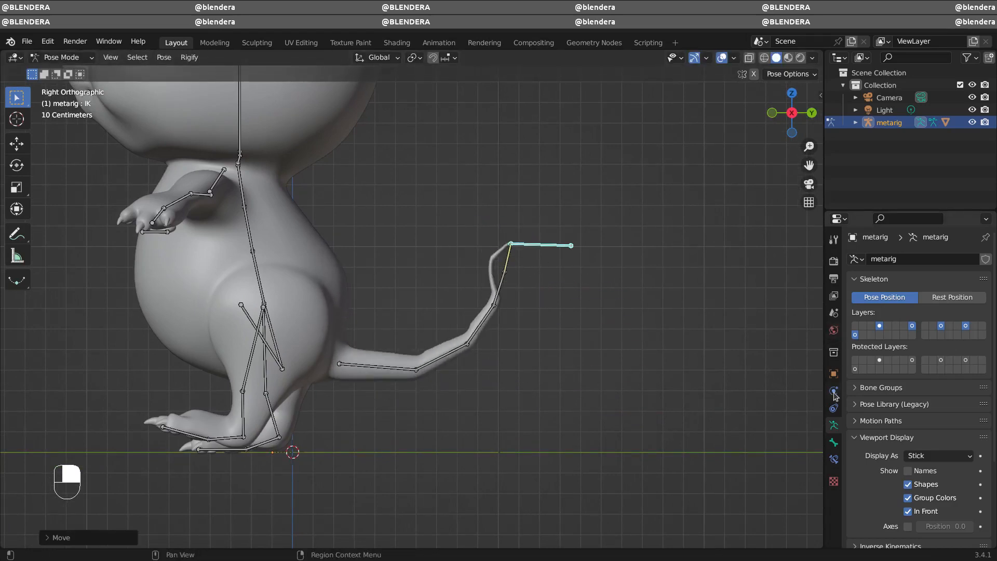
# In Object Mode, select the Headbody mesh and move its Armature modifier to the first place in the stack.
pyautogui.hotkey('ctrl', 'Tab')
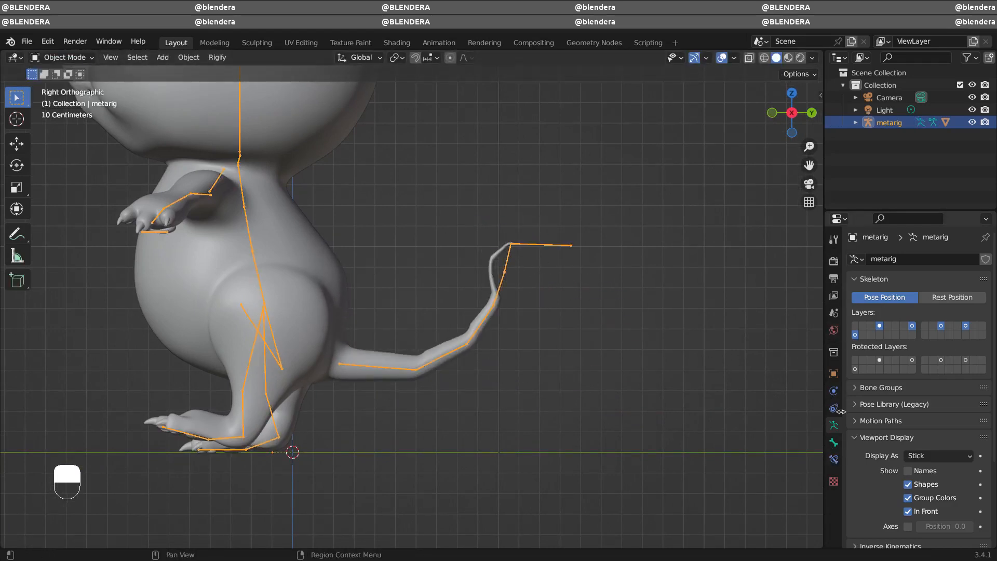
pyautogui.click(459, 357)
pyautogui.click(834, 391)
pyautogui.click(954, 429)
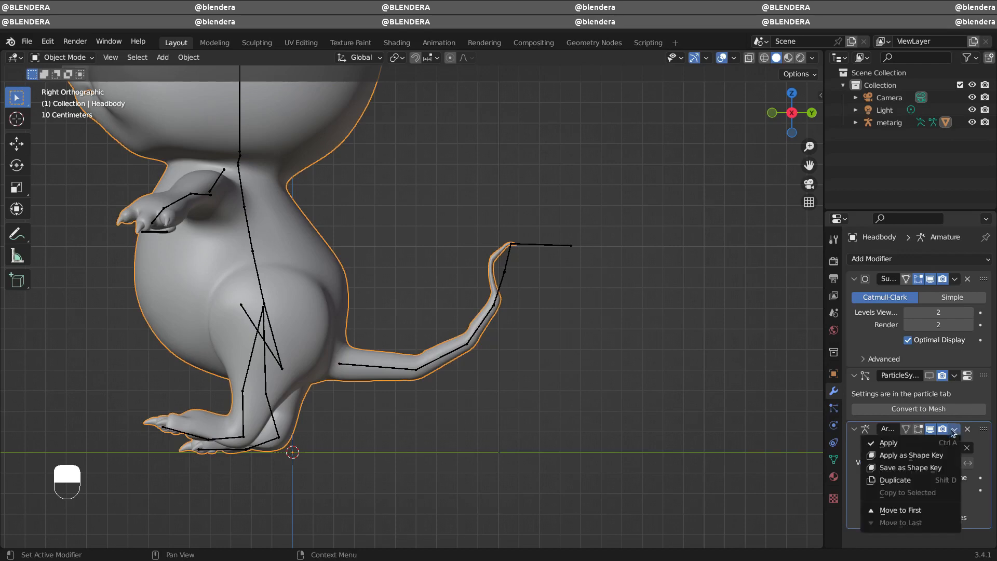
pyautogui.click(914, 511)
# Select the metarig and put it in Pose Mode in the front view.
pyautogui.click(63, 57)
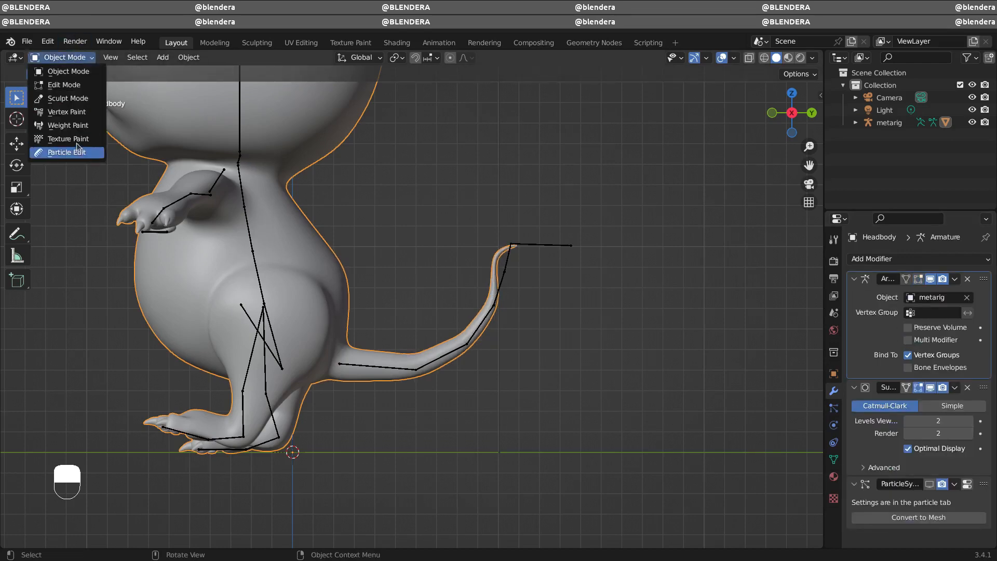
pyautogui.click(225, 180)
pyautogui.click(63, 57)
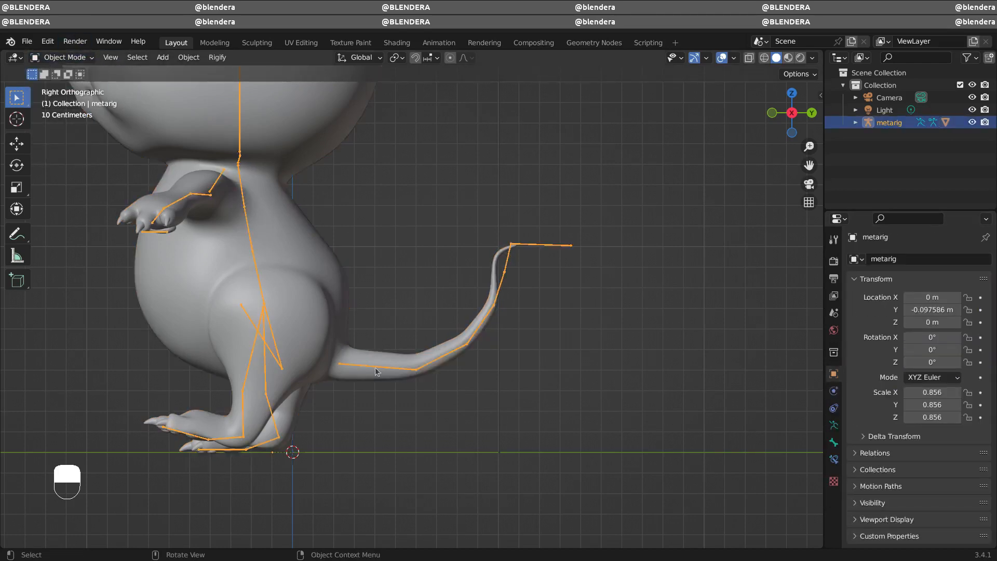
pyautogui.press('KP_1')
pyautogui.click(62, 58)
pyautogui.click(79, 98)
# Select all metarig bones and clear all their pose transforms.
pyautogui.click(163, 57)
pyautogui.moveTo(188, 83)
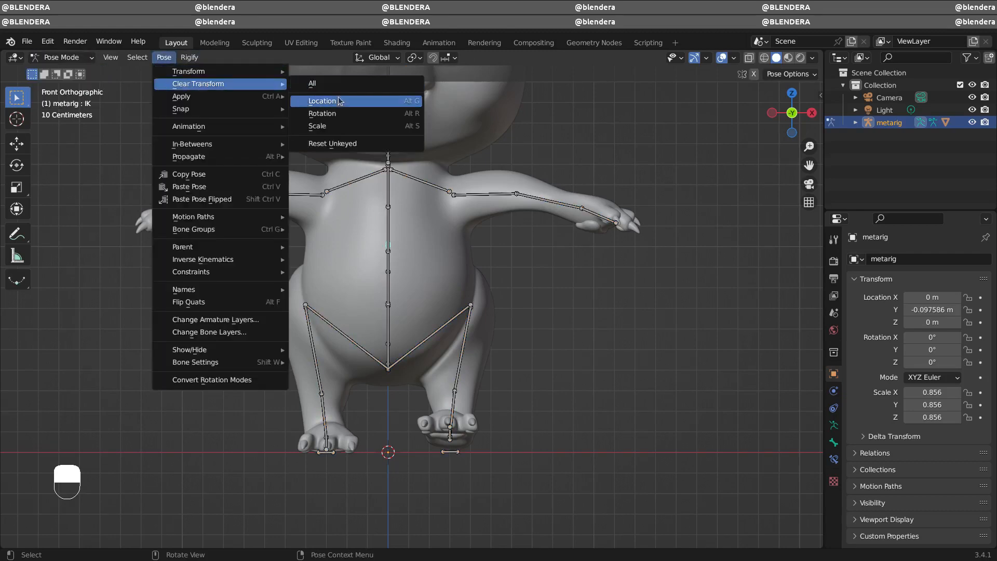
pyautogui.click(332, 101)
pyautogui.press('Home')
pyautogui.click(164, 57)
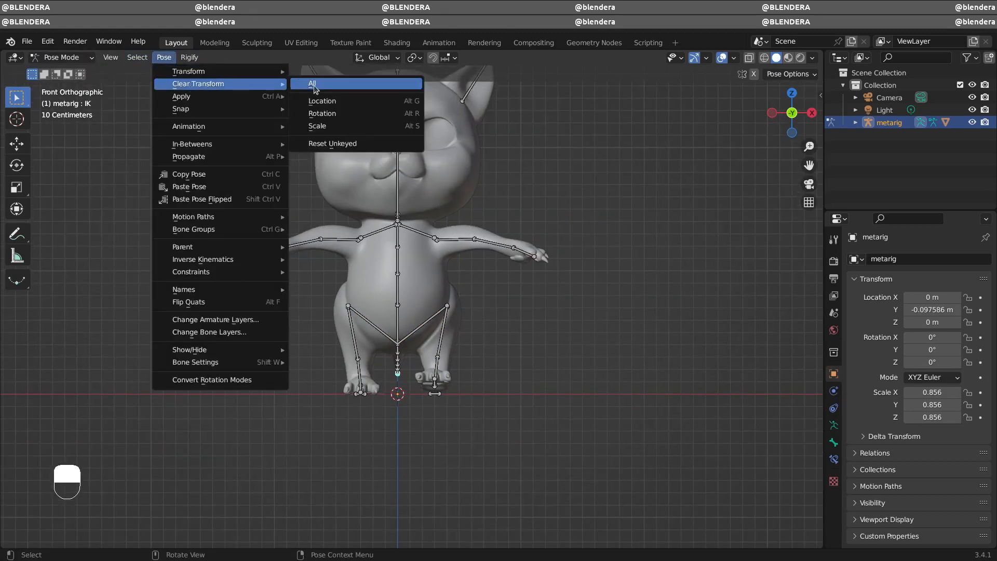
pyautogui.press('a')
pyautogui.scroll(-1, 556, 265)
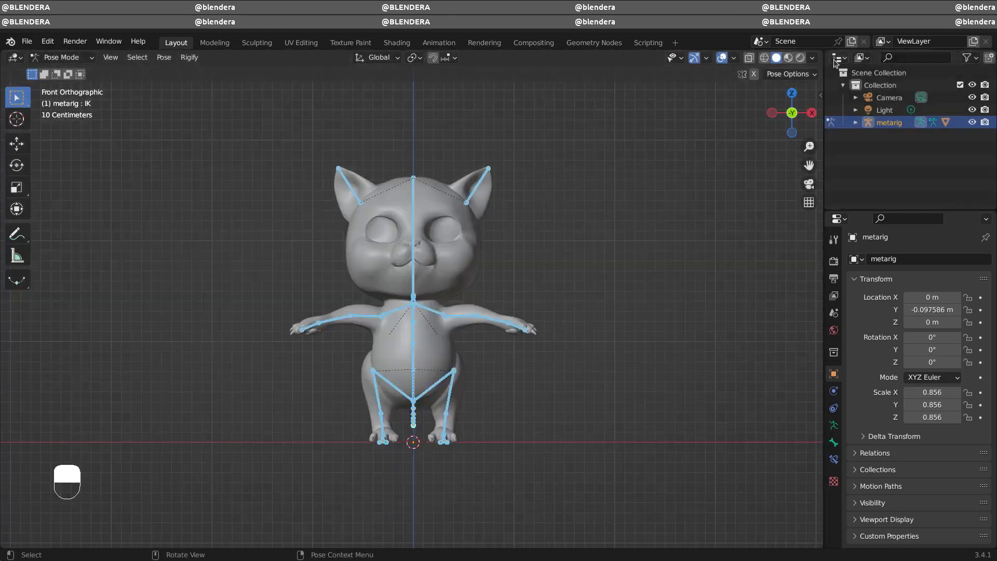
# Split the viewport to add an Asset Browser area beside it and a Timeline area beneath it.
pyautogui.moveTo(825, 52); pyautogui.dragTo(617, 60)
pyautogui.click(602, 58)
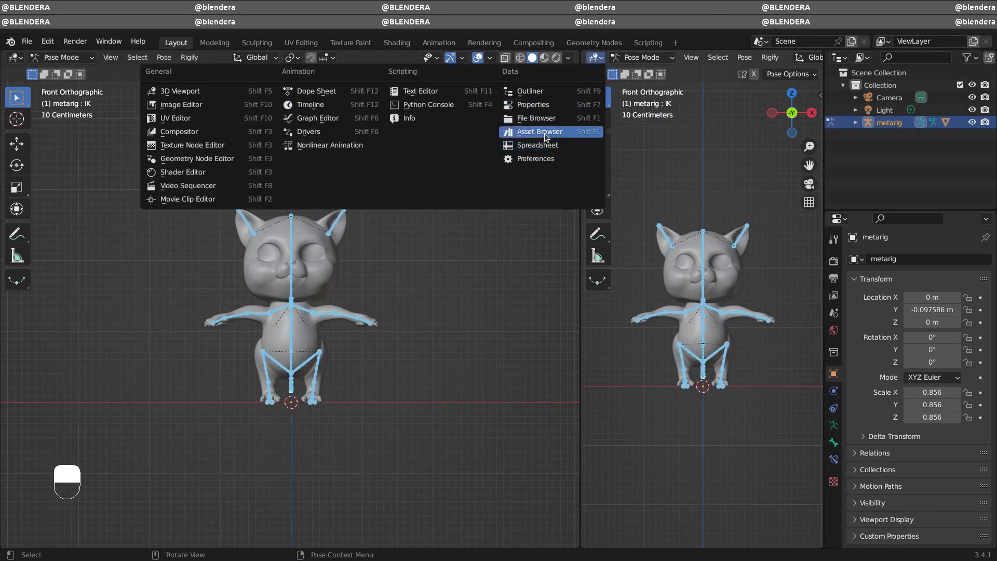
pyautogui.click(537, 130)
pyautogui.moveTo(2, 528); pyautogui.dragTo(5, 431)
pyautogui.click(16, 440)
pyautogui.click(182, 340)
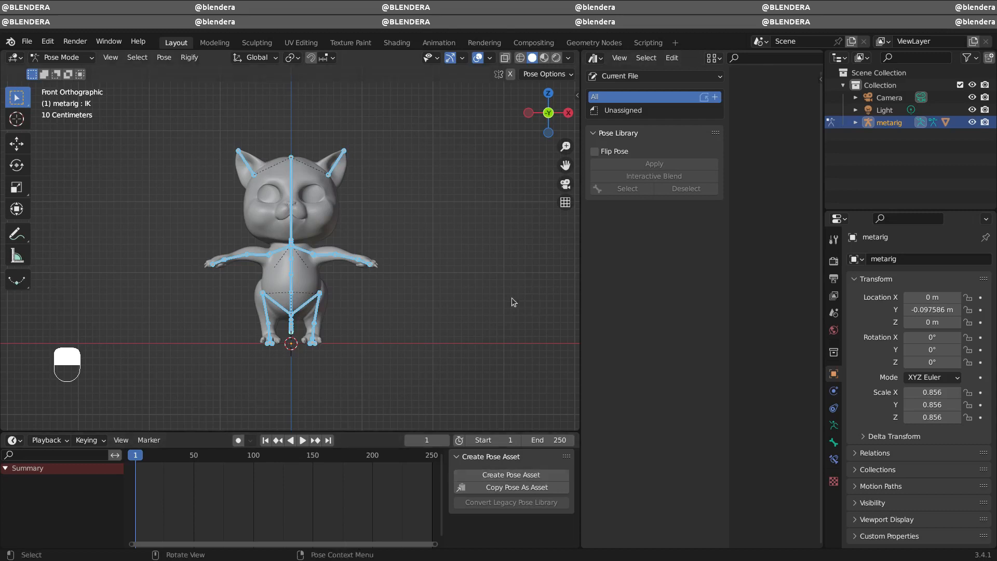
# Create a pose asset from the selected bones with the viewport's Pose Library.
pyautogui.press('n')
pyautogui.click(574, 177)
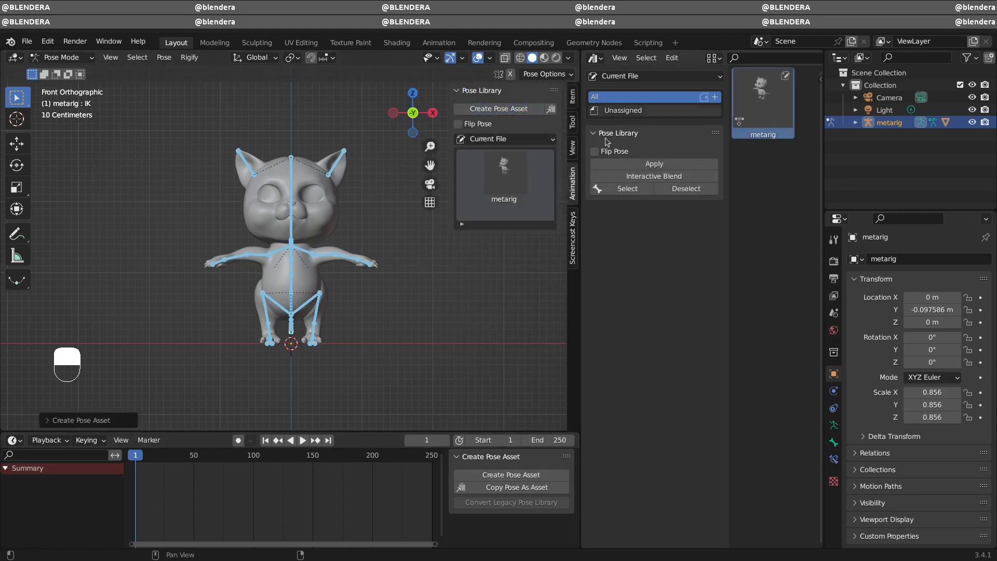
# Switch to Object Mode and align the active camera to the front view of the cat.
pyautogui.hotkey('ctrl', 'Tab')
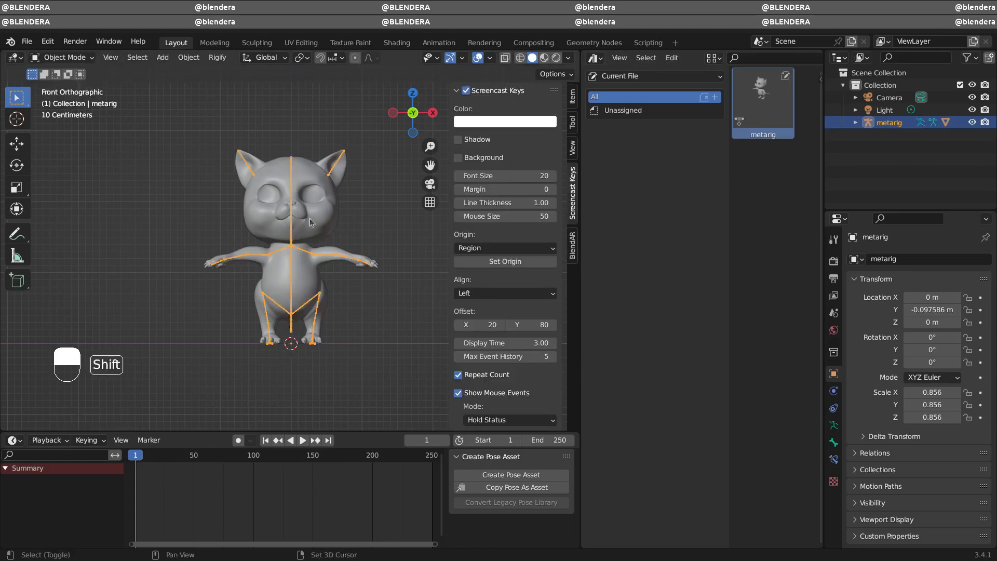
pyautogui.click(110, 57)
pyautogui.moveTo(156, 237)
pyautogui.click(376, 254)
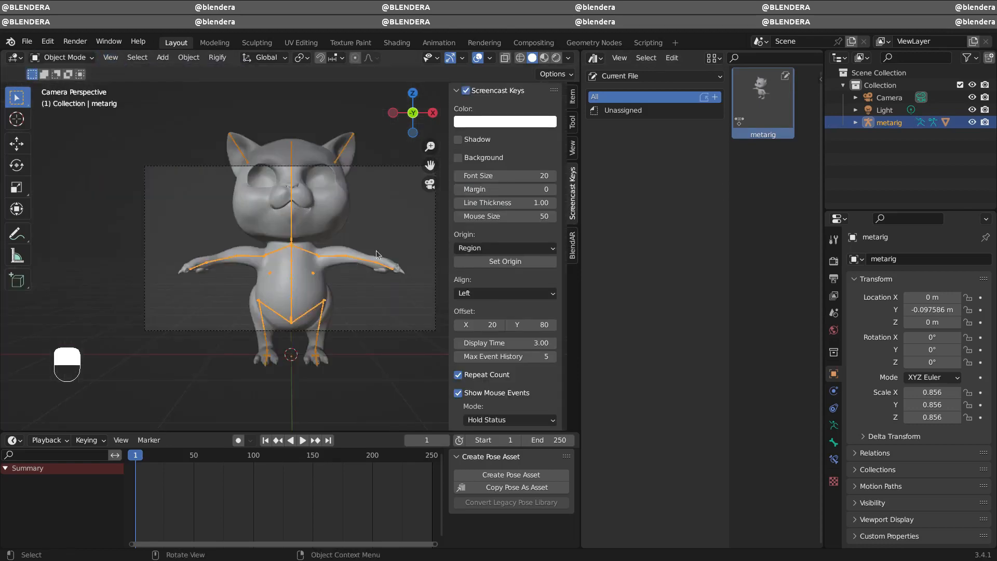
# Select the camera and set the horizontal output resolution to match the 1080 px vertical resolution for a square frame.
pyautogui.click(383, 338)
pyautogui.click(383, 331)
pyautogui.click(834, 262)
pyautogui.click(833, 279)
pyautogui.click(948, 278)
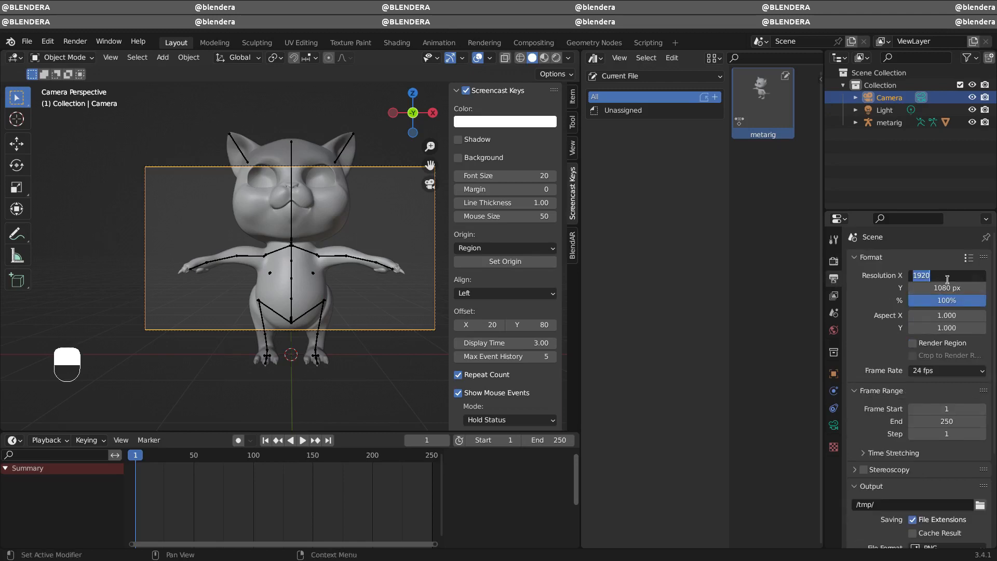
pyautogui.press('Return')
# Return to the front view and realign the camera so the whole cat fits in the square frame.
pyautogui.press('KP_1')
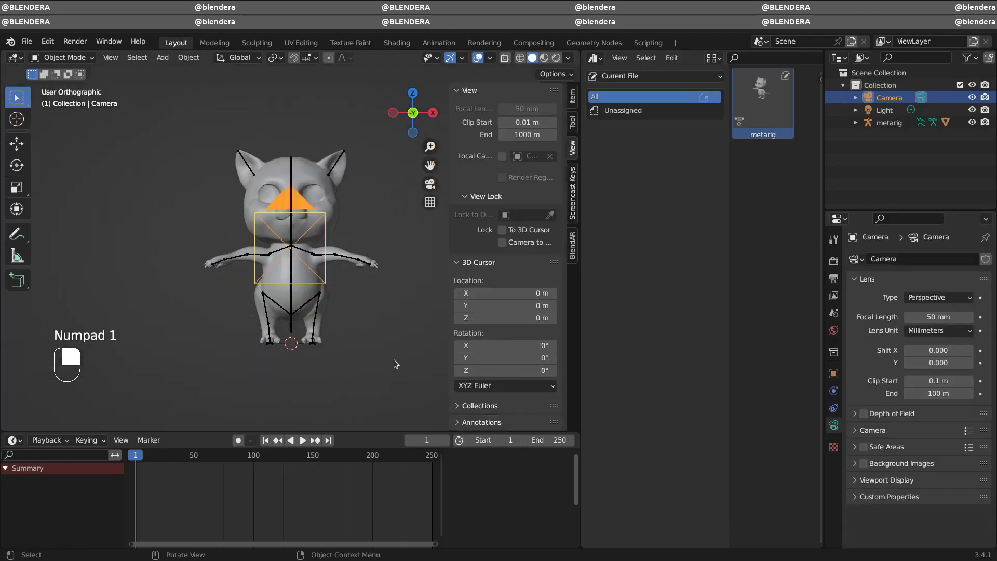
pyautogui.click(111, 58)
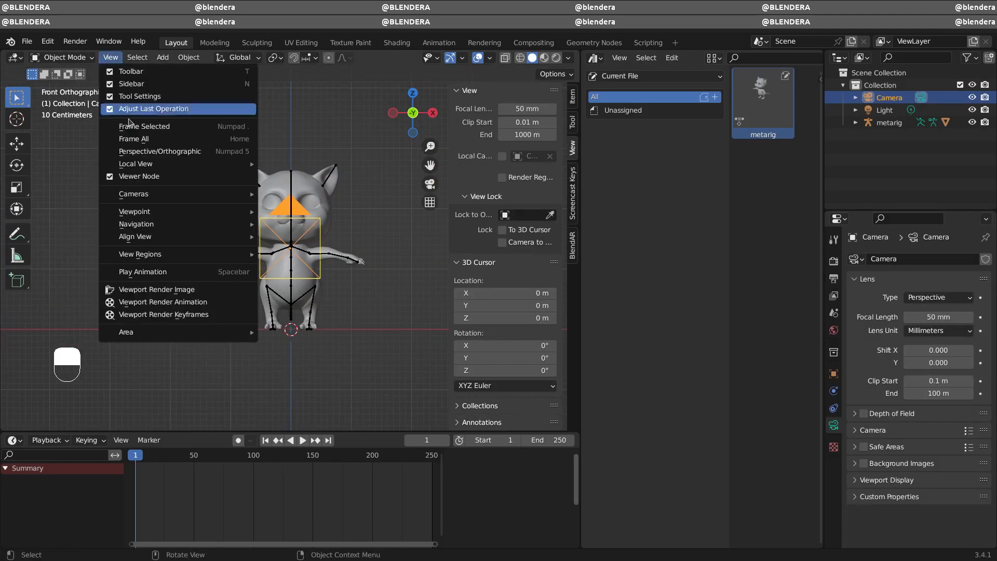
pyautogui.moveTo(156, 241)
pyautogui.click(305, 257)
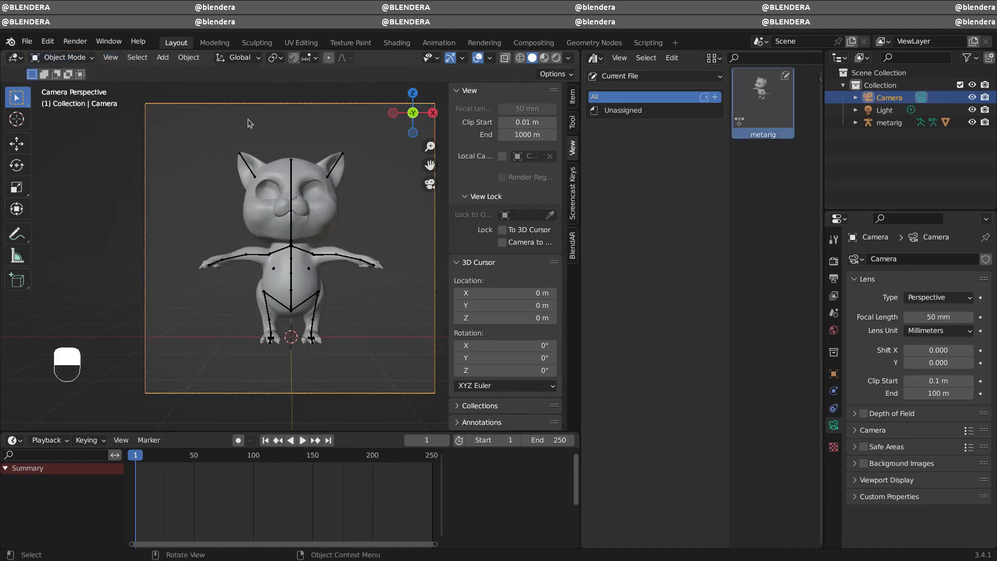
# Put the metarig back in Pose Mode in the front view and hide the Camera from the viewport.
pyautogui.click(229, 162)
pyautogui.click(65, 58)
pyautogui.click(65, 98)
pyautogui.press('KP_4')
pyautogui.press('KP_1')
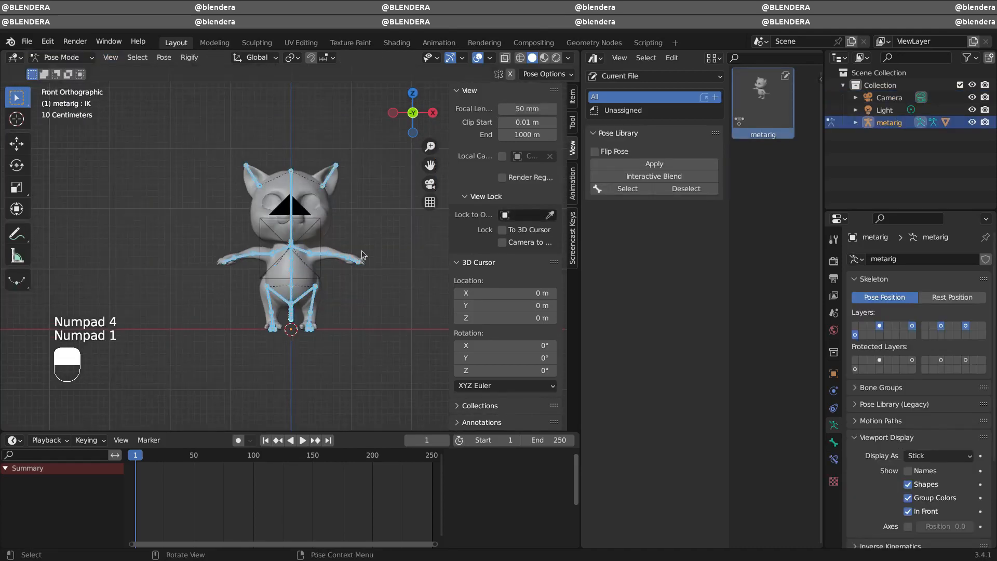
pyautogui.scroll(4, 291, 244)
pyautogui.click(972, 97)
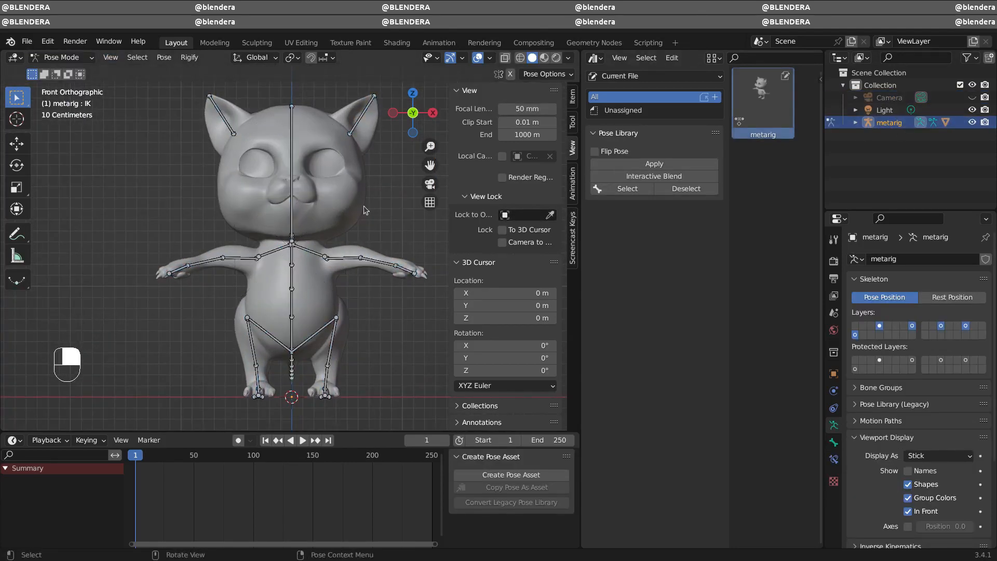
# Show the asset details in the Asset Browser and widen its area.
pyautogui.keyDown('shift'); pyautogui.moveTo(363, 209); pyautogui.dragTo(337, 216, button='middle'); pyautogui.keyUp('shift')
pyautogui.click(819, 84)
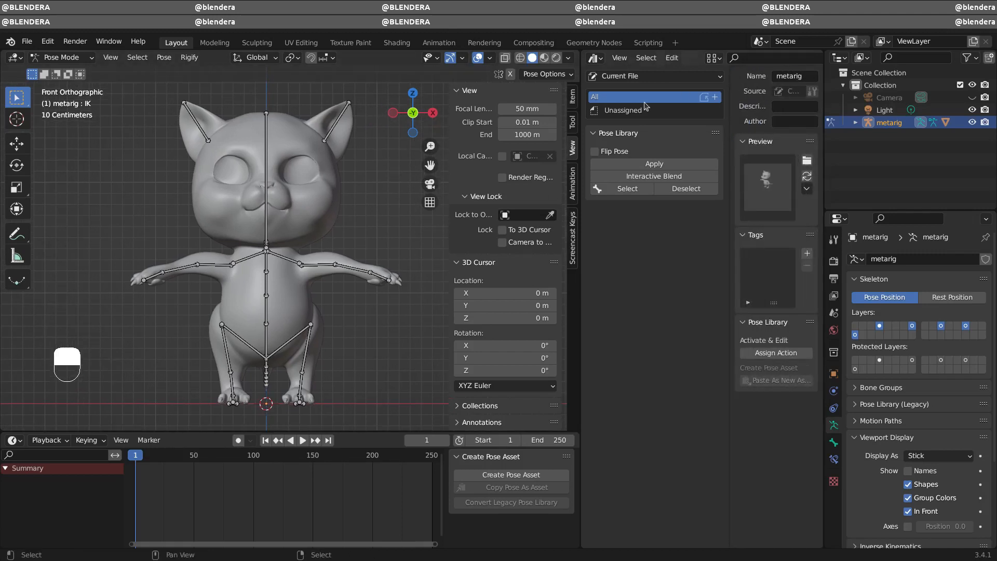
pyautogui.moveTo(579, 293); pyautogui.dragTo(498, 289)
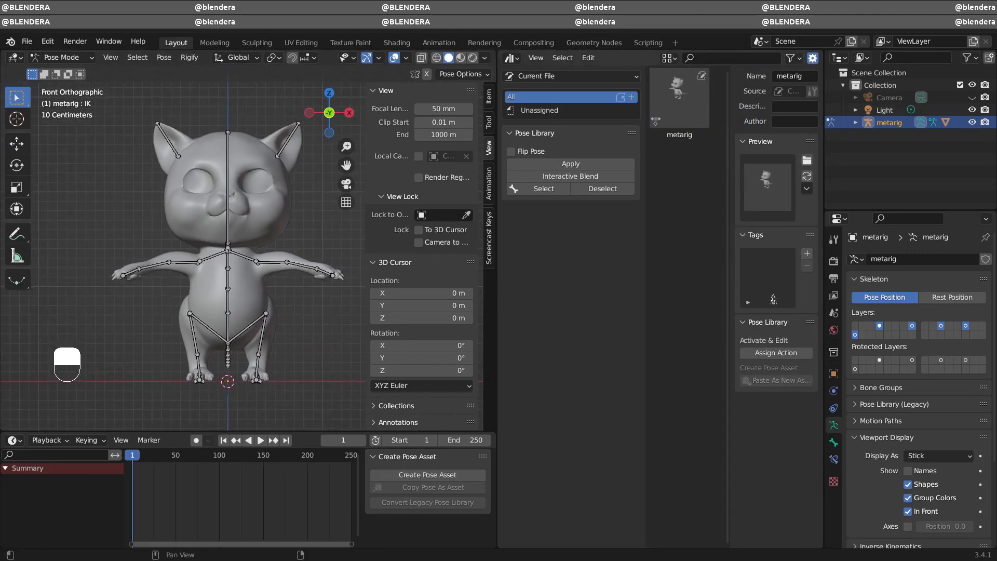
# Clear the metarig pose asset and replace it with a new one of all bones named Base.
pyautogui.rightClick(664, 109)
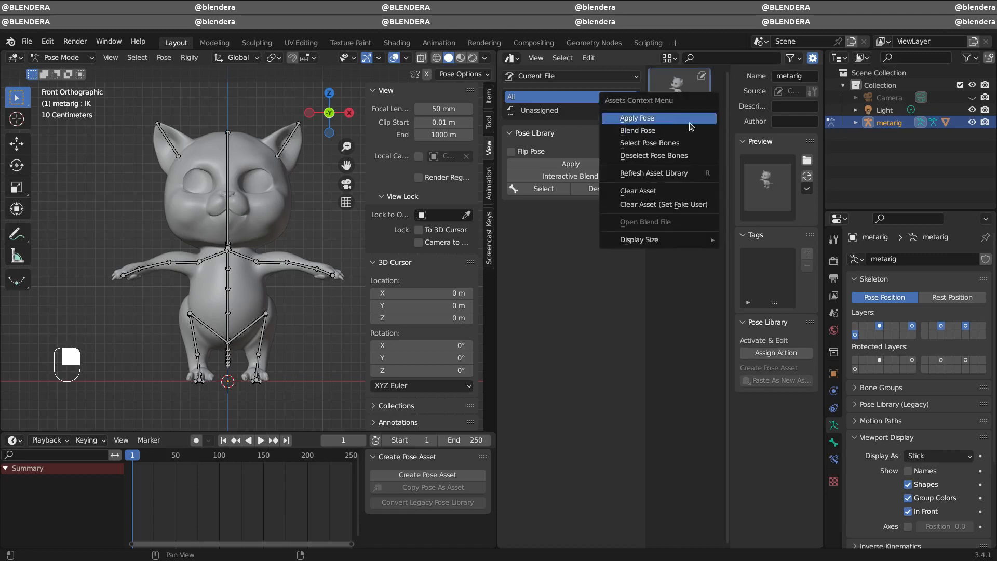
pyautogui.click(659, 192)
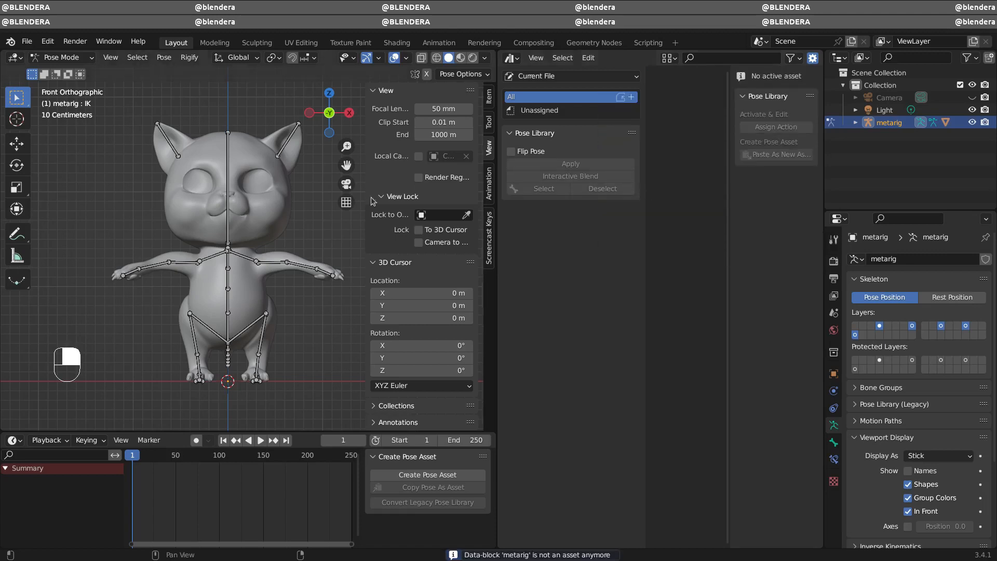
pyautogui.press('a')
pyautogui.click(399, 473)
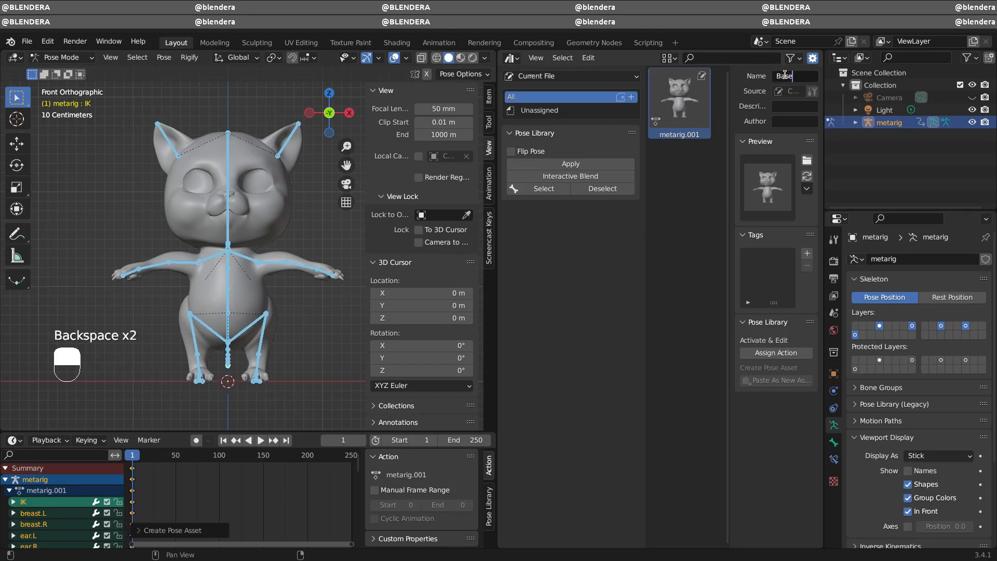
pyautogui.press('Return')
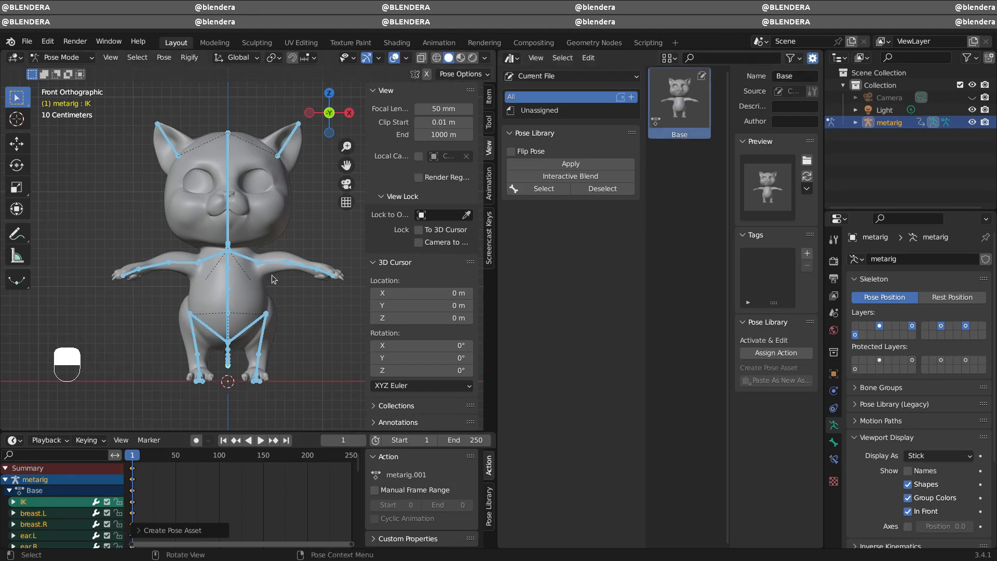
# Rotate the ear.L bone outward by about 36° in the front view.
pyautogui.click(304, 308)
pyautogui.click(304, 128)
pyautogui.press('r')
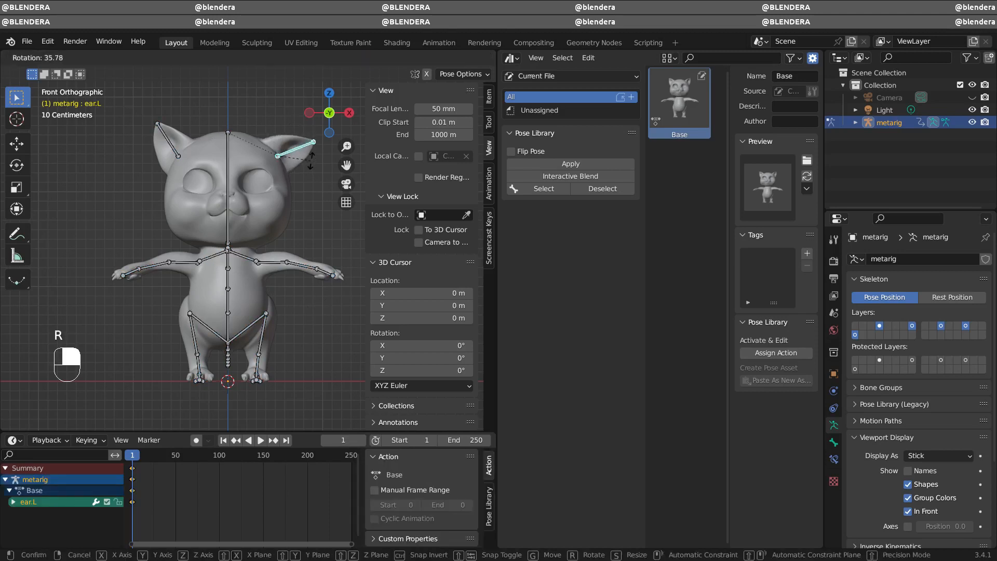
pyautogui.click(310, 161)
# At frame 10, rotate the ear.L bone outward and insert a Location & Rotation keyframe.
pyautogui.press('space')
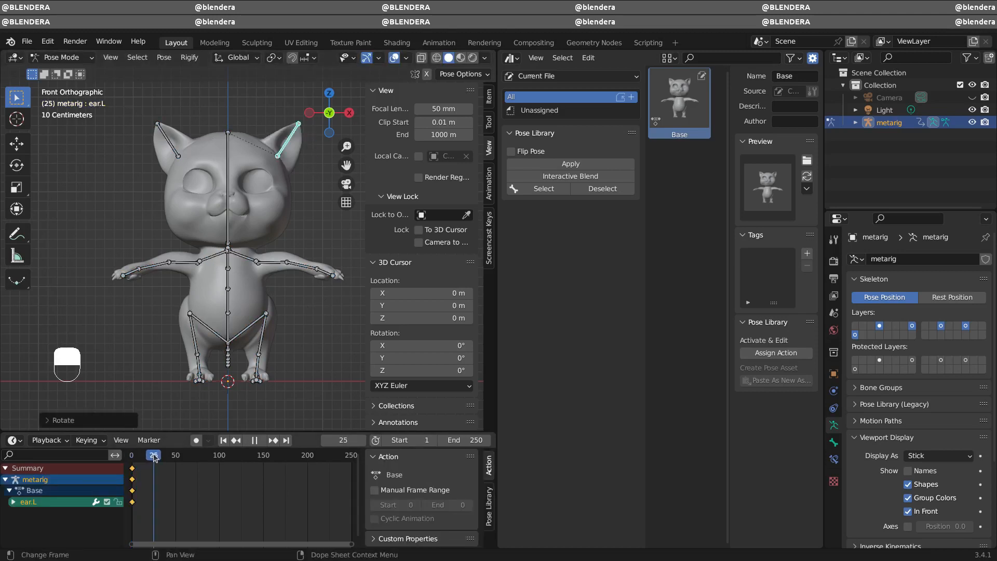
pyautogui.press('space')
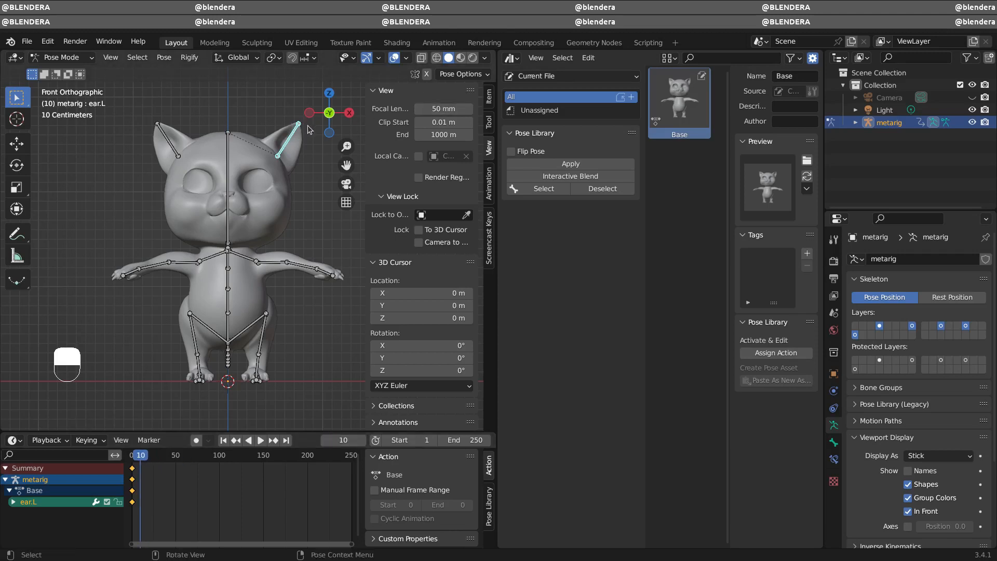
pyautogui.press('r')
pyautogui.click(317, 150)
pyautogui.press('i')
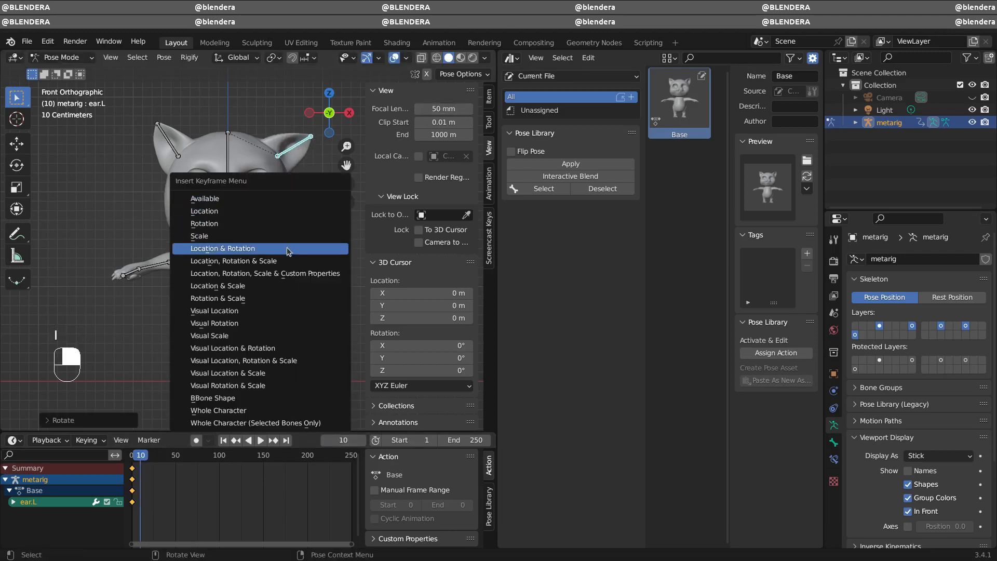
pyautogui.click(288, 249)
# Create a pose asset from the lowered ear.L bone and name it EarLeftDown.
pyautogui.click(489, 187)
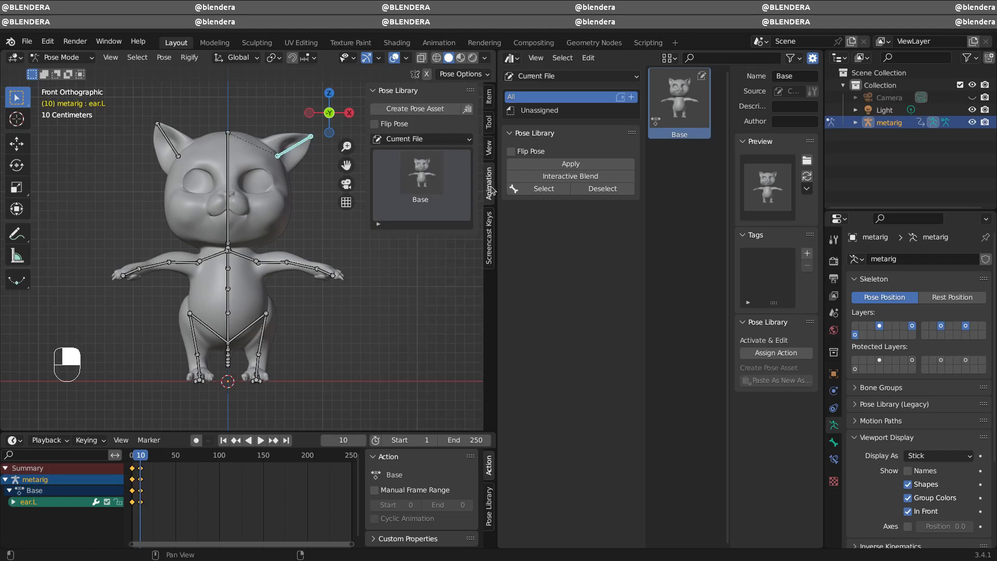
pyautogui.click(423, 109)
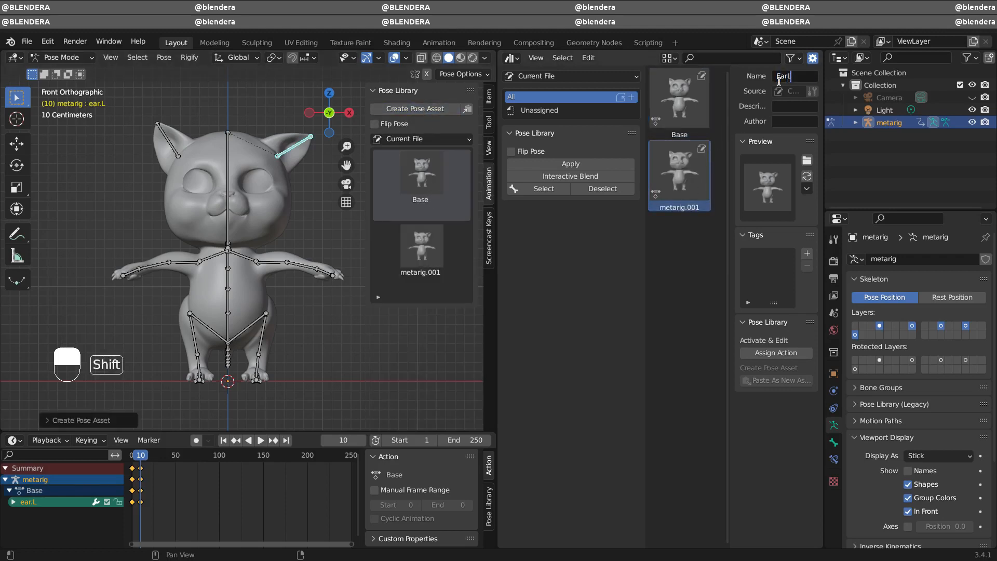
pyautogui.write('wn')
pyautogui.press('Return')
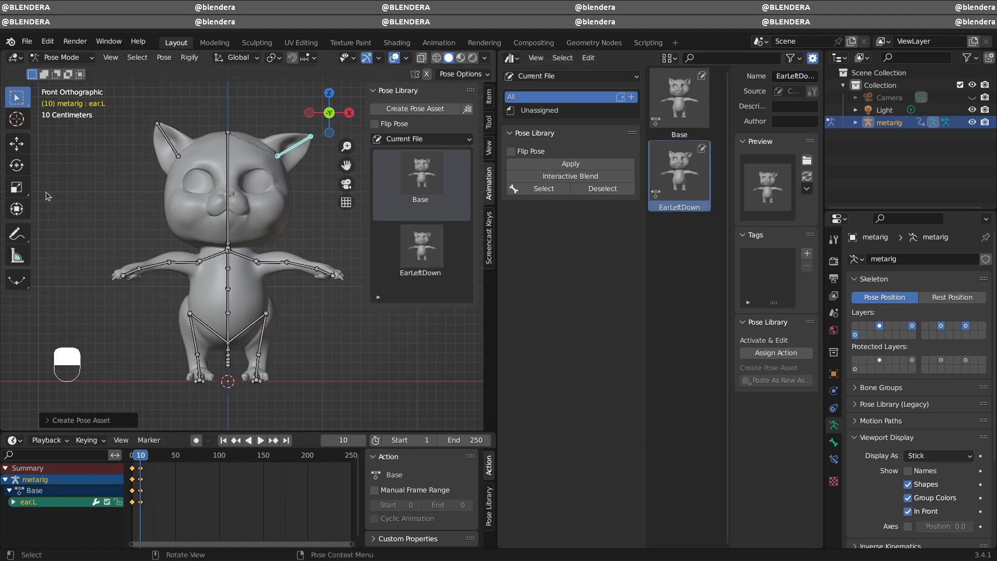
# Select the ear.R bone and rotate it outward and down to mirror the lowered ear.L bone.
pyautogui.click(159, 124)
pyautogui.press('r')
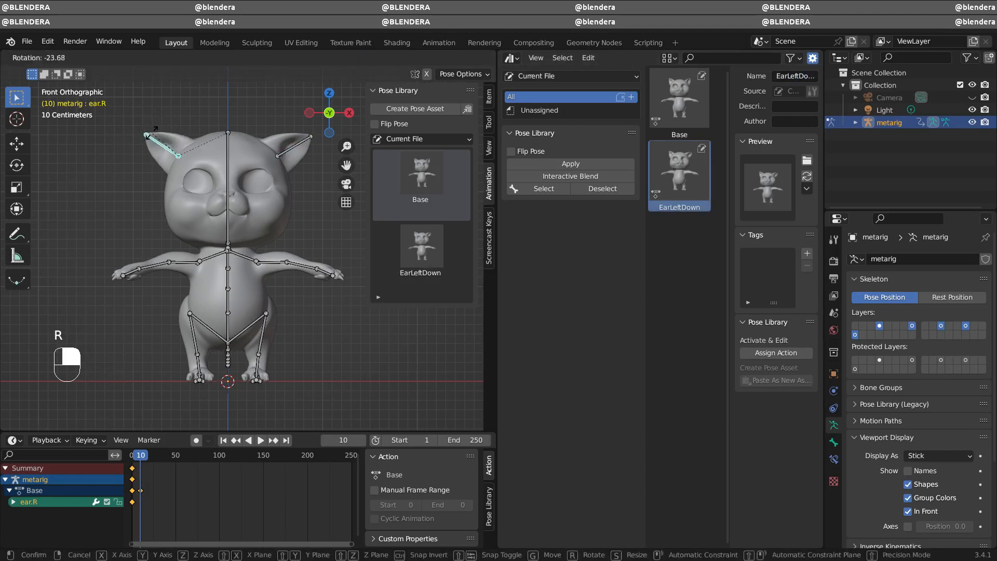
pyautogui.click(146, 134)
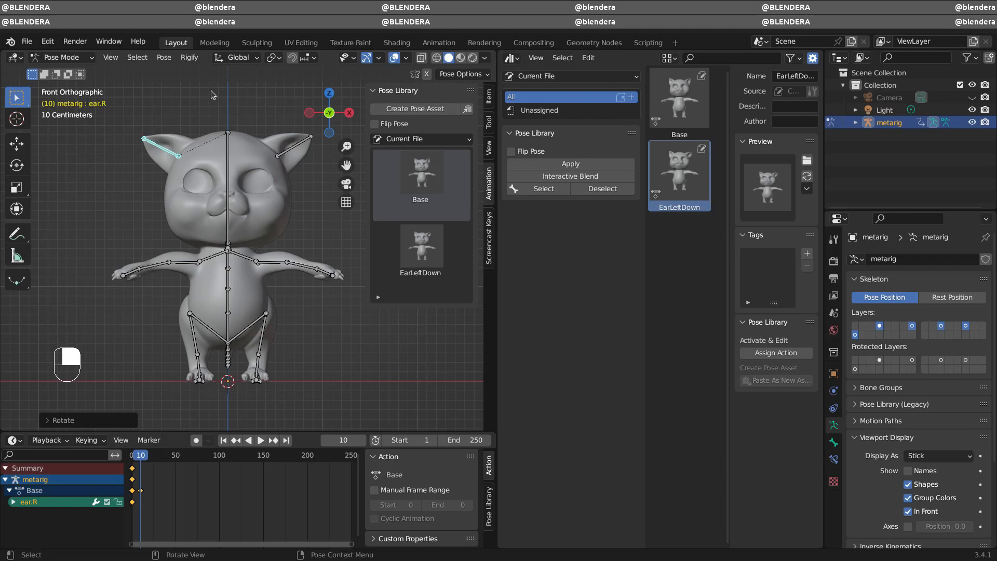
# Clear all transforms on the ear.R bone and on every other bone of the rig to restore the rest pose.
pyautogui.click(164, 57)
pyautogui.moveTo(250, 86)
pyautogui.click(317, 85)
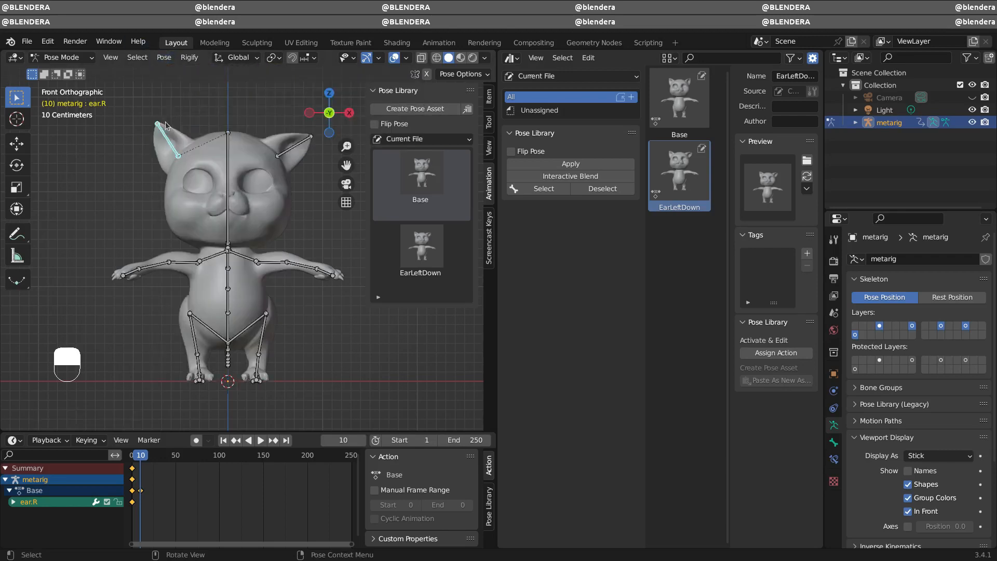
pyautogui.click(287, 115)
pyautogui.press('a')
pyautogui.click(164, 57)
pyautogui.moveTo(234, 83)
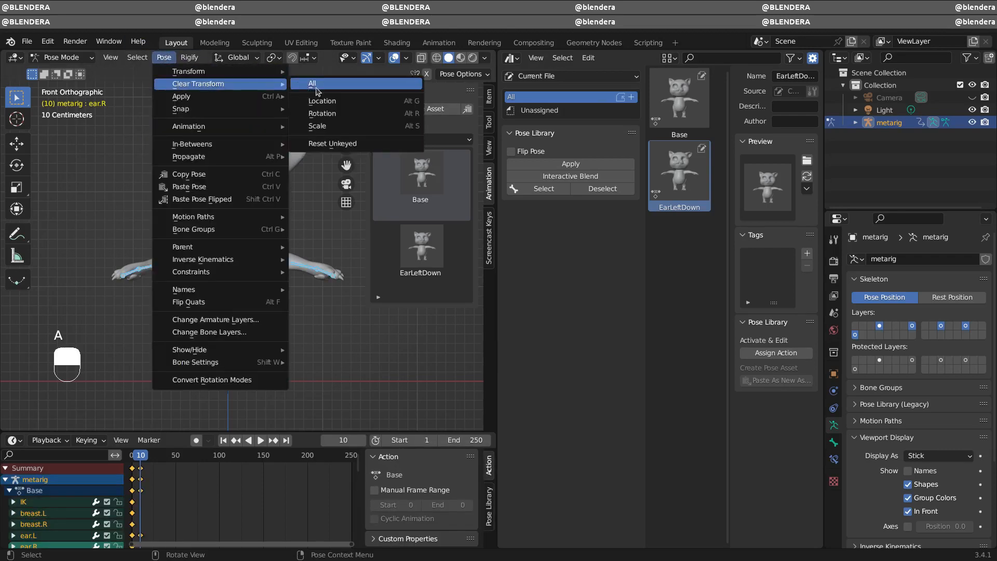
pyautogui.click(316, 84)
# Rotate only the ear.R bone outward and down in the front view.
pyautogui.click(165, 139)
pyautogui.press('r')
pyautogui.click(156, 140)
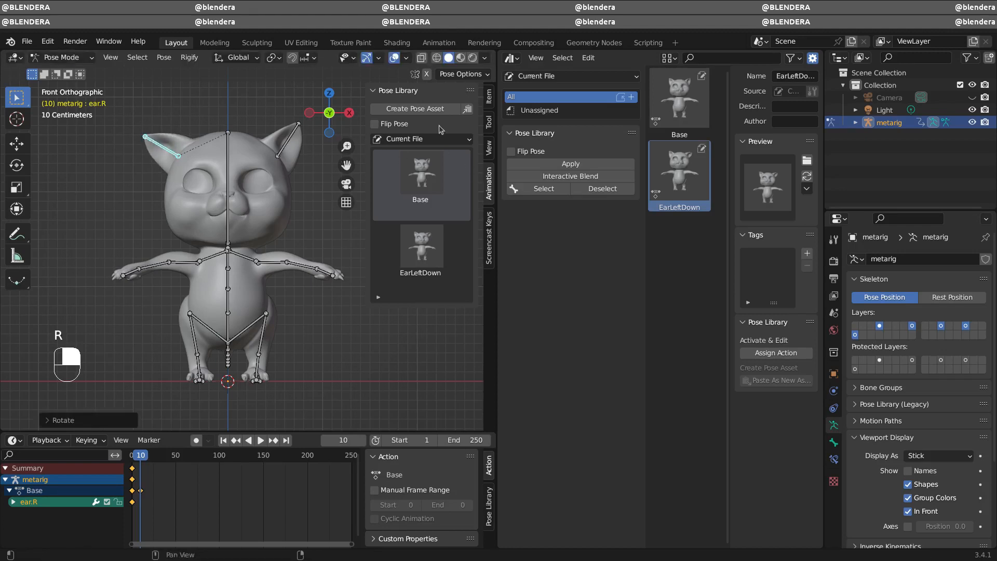
# Create a pose asset from the lowered ear.R bone and name it EarRightDown.
pyautogui.click(429, 109)
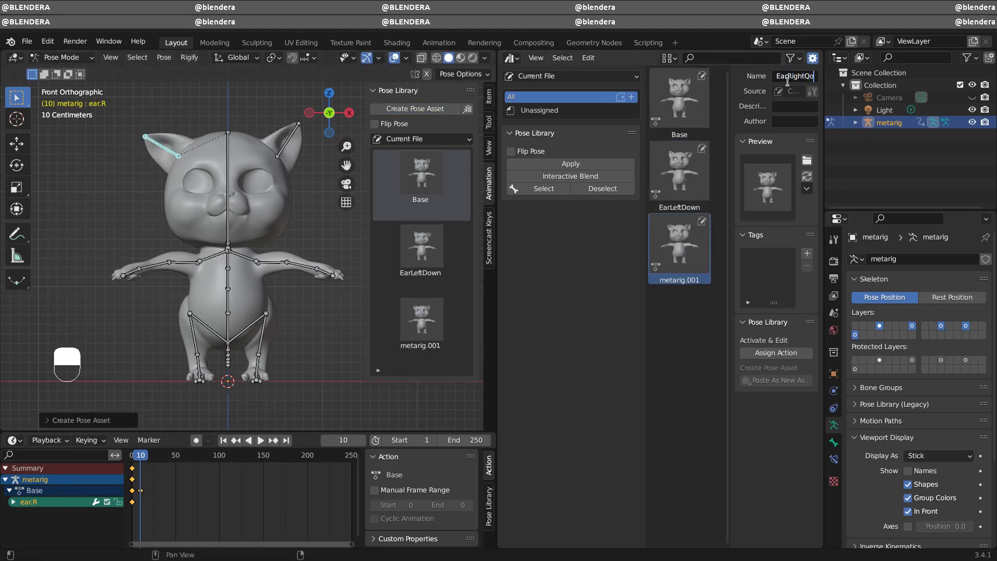
pyautogui.write('wn')
pyautogui.press('Return')
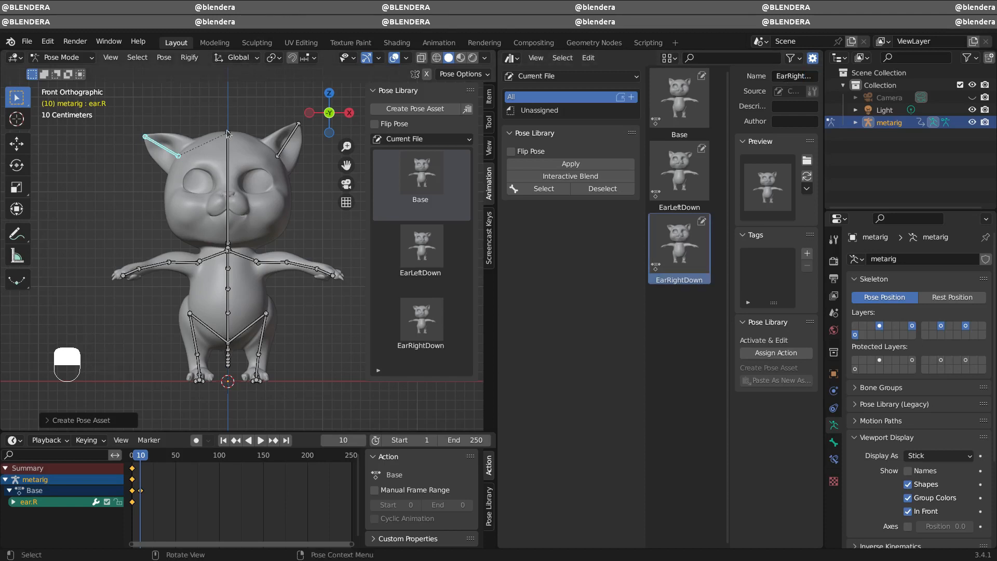
# Clear all transforms on every bone, and rotate the upper_arm.L bone down so the arm hangs beside the body.
pyautogui.click(164, 57)
pyautogui.moveTo(207, 83)
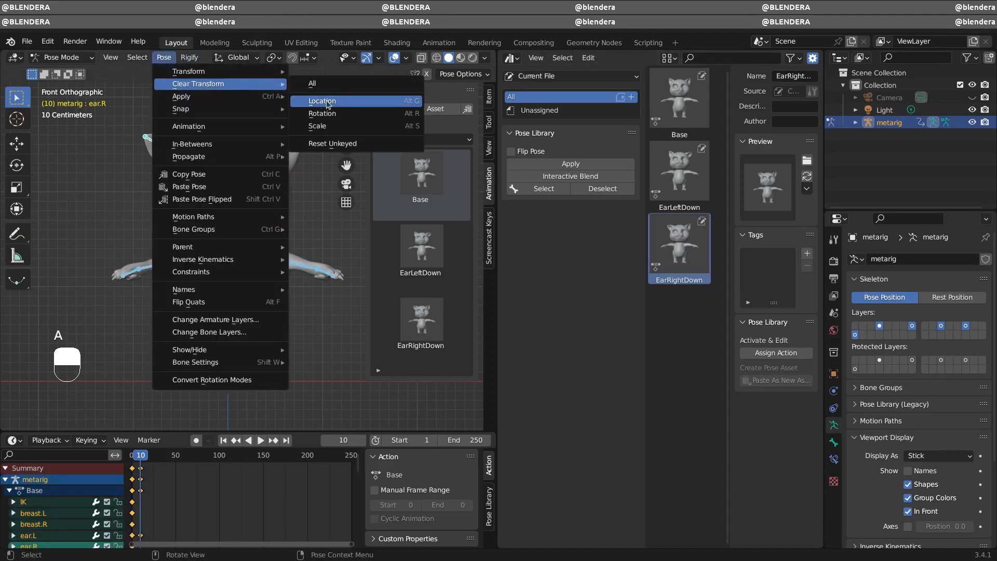
pyautogui.click(317, 85)
pyautogui.click(275, 262)
pyautogui.press('r')
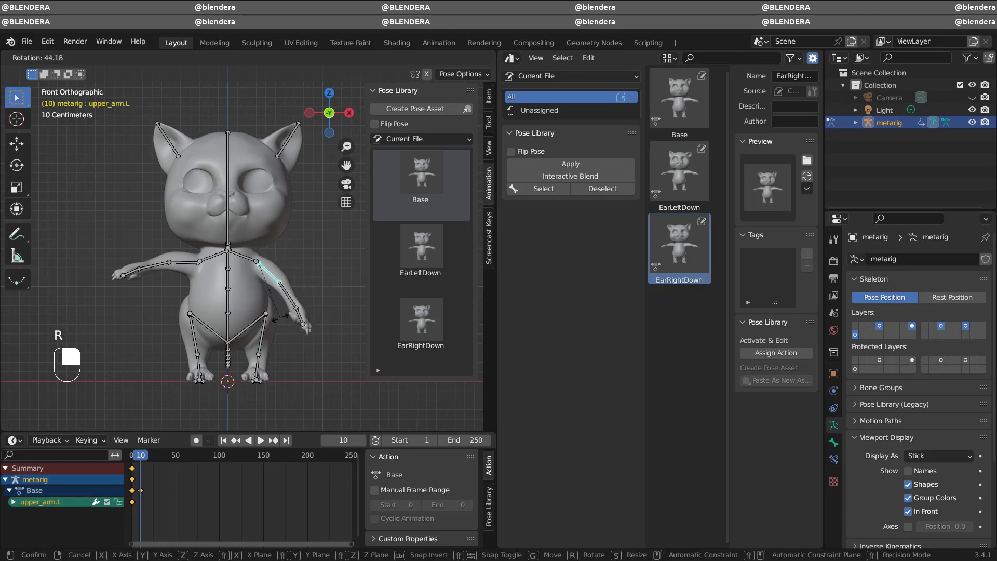
pyautogui.click(314, 313)
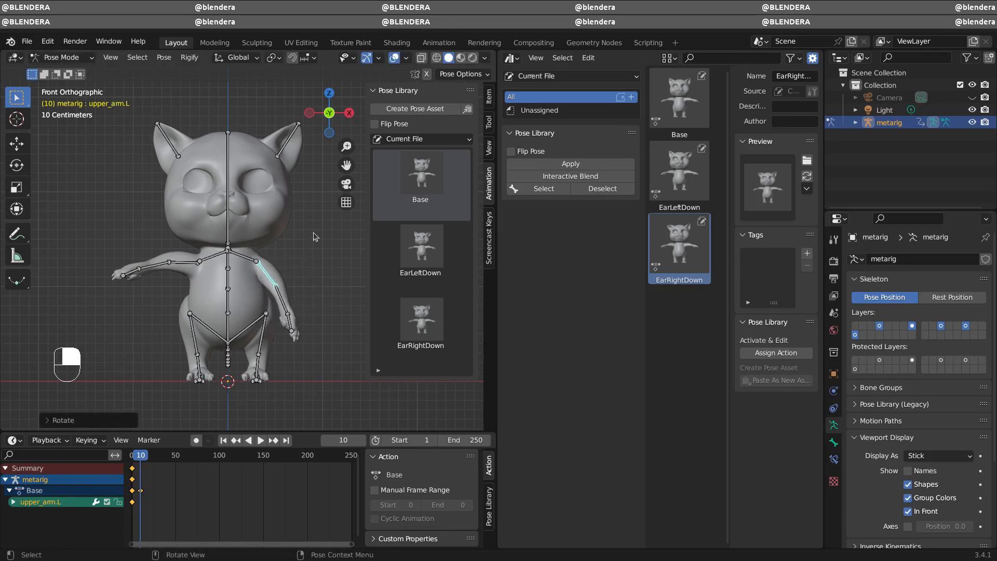
# Create a pose asset from the lowered upper_arm.L bone and name it ArmLeftDown.
pyautogui.click(436, 110)
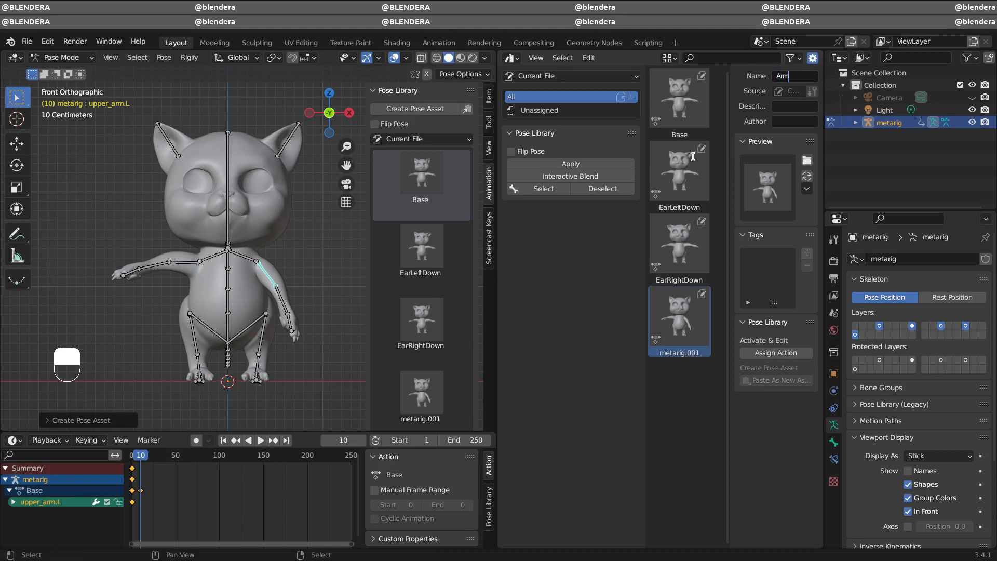
pyautogui.write('own')
pyautogui.press('Return')
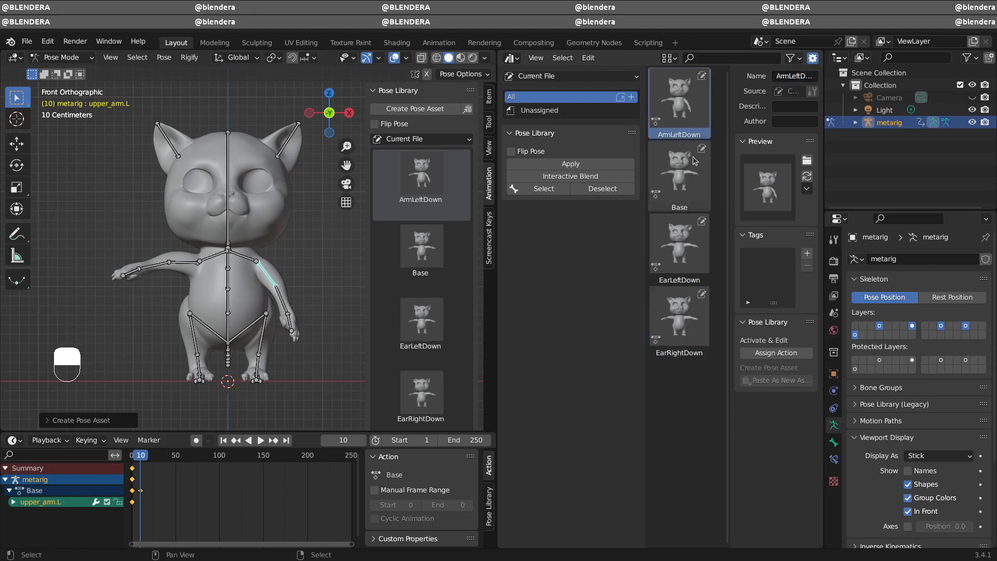
# Test the pose library by applying the Base, ArmLeftDown, EarLeftDown and EarRightDown poses to the cat, finishing with Base and EarRightDown.
pyautogui.click(658, 327)
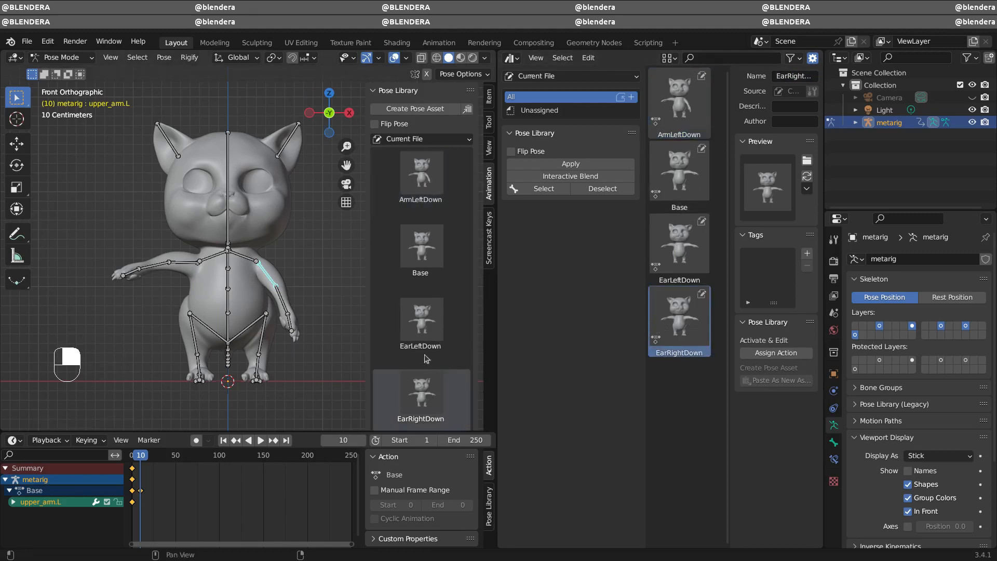
pyautogui.click(421, 258)
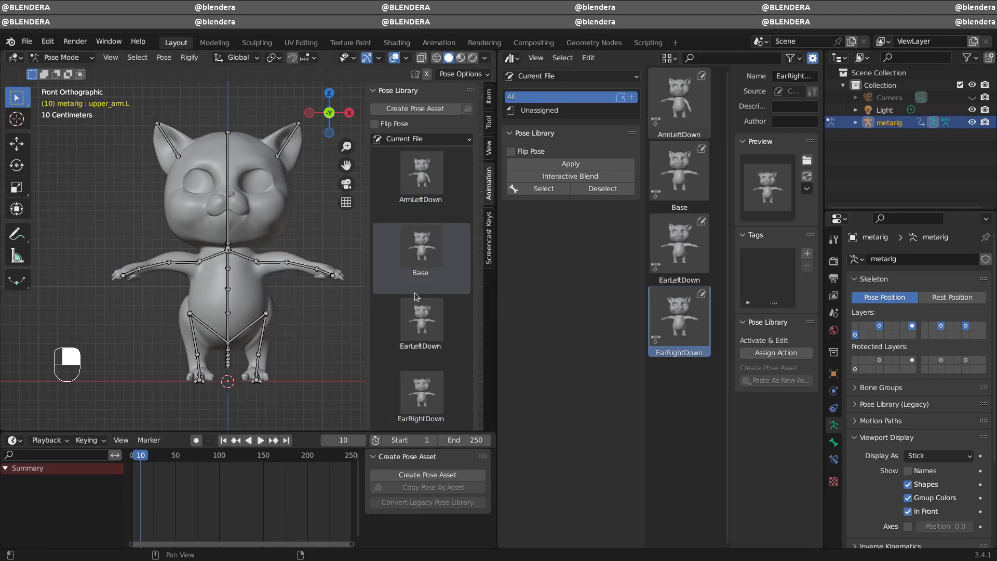
pyautogui.click(428, 182)
pyautogui.click(437, 312)
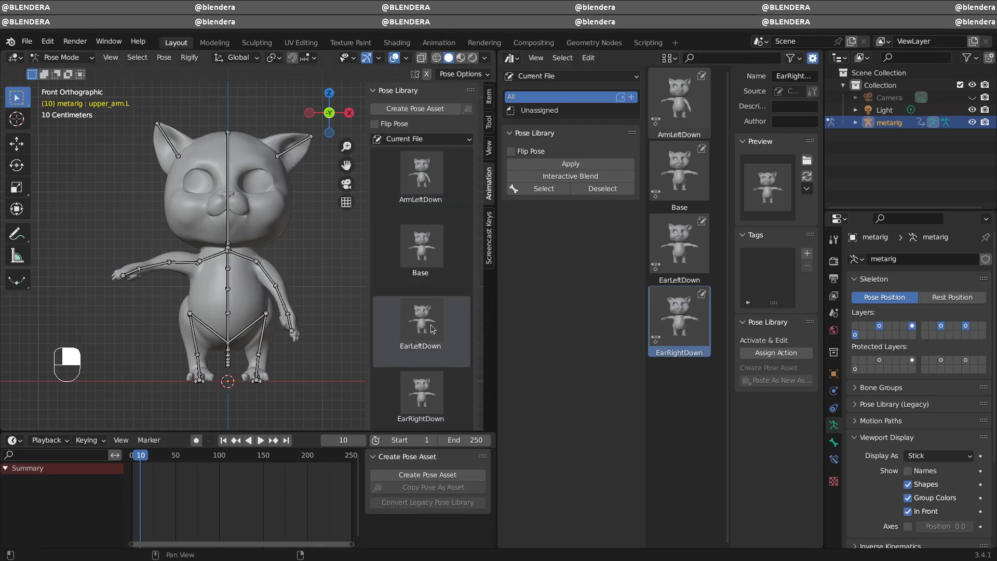
pyautogui.click(418, 387)
pyautogui.click(426, 316)
pyautogui.click(422, 247)
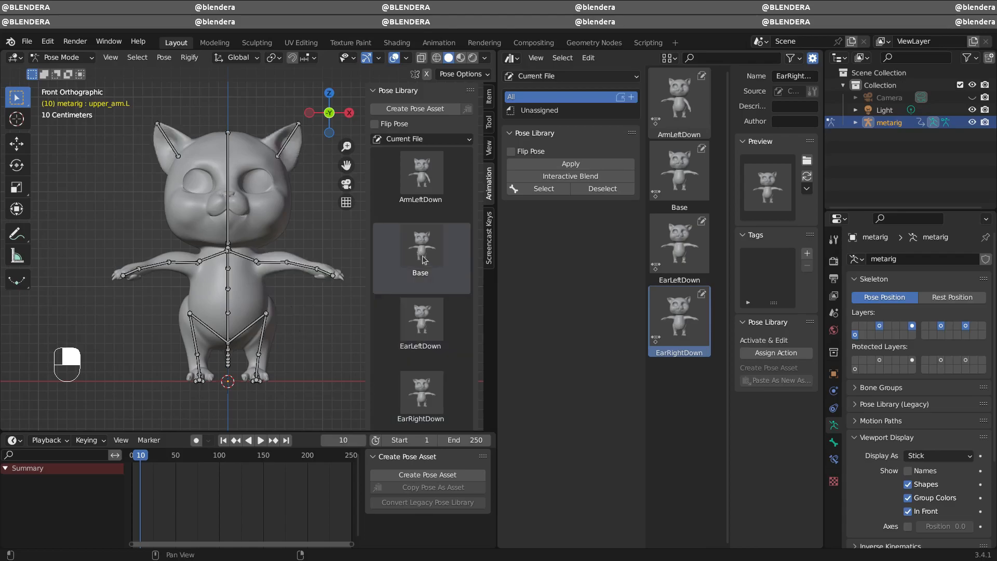
pyautogui.click(427, 383)
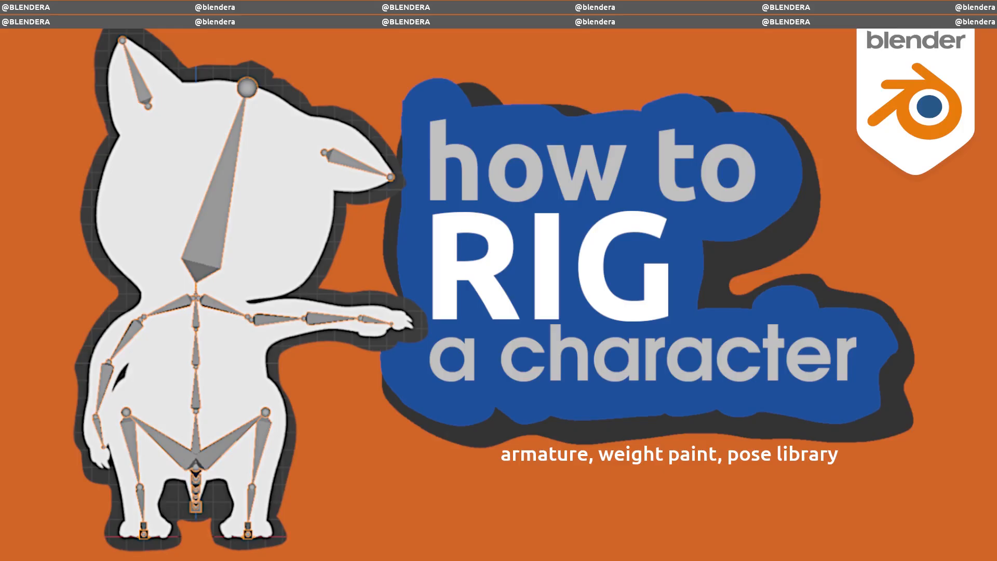